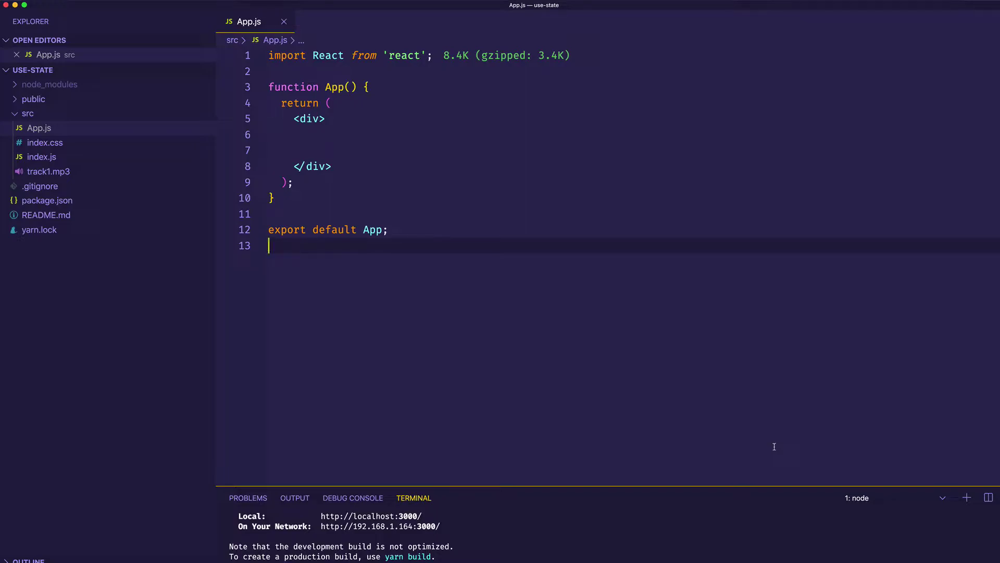
Create a new file MuteBtnClass.jsx in the src folder.
{"action": "right_click", "coordinate": [92, 147]}
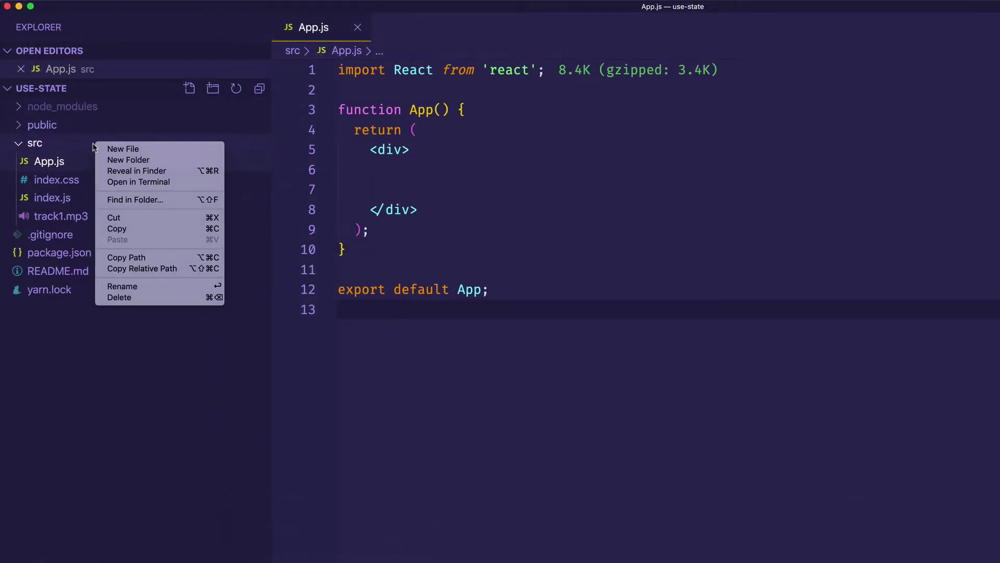
{"action": "left_click", "coordinate": [132, 149]}
{"action": "type", "text": "M"}
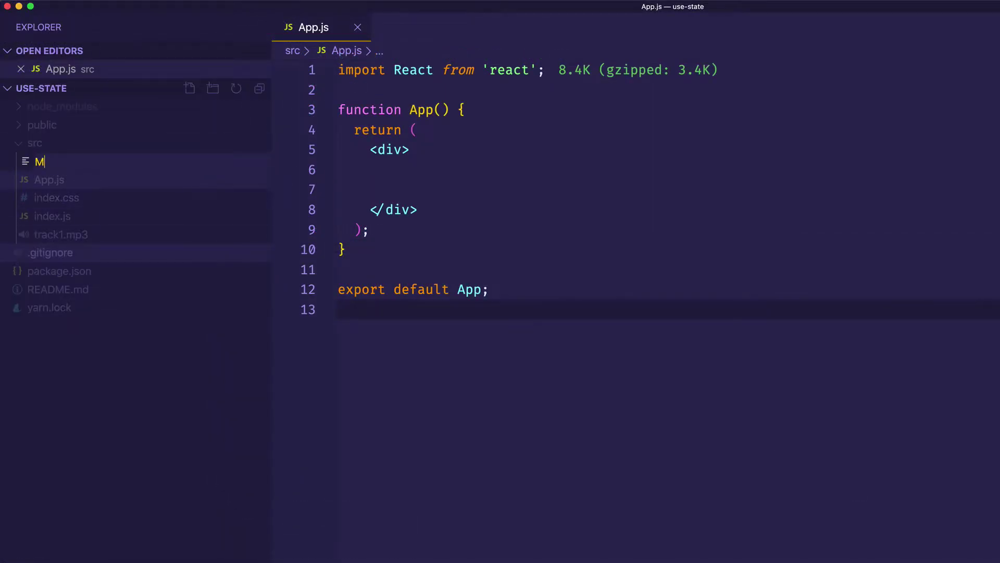
{"action": "type", "text": "uteBtn"}
{"action": "type", "text": "Class.js"}
{"action": "type", "text": "x"}
{"action": "key", "text": "Return"}
Create a second new file MuteBtnHook.jsx in src.
{"action": "right_click", "coordinate": [73, 167]}
{"action": "left_click", "coordinate": [94, 172]}
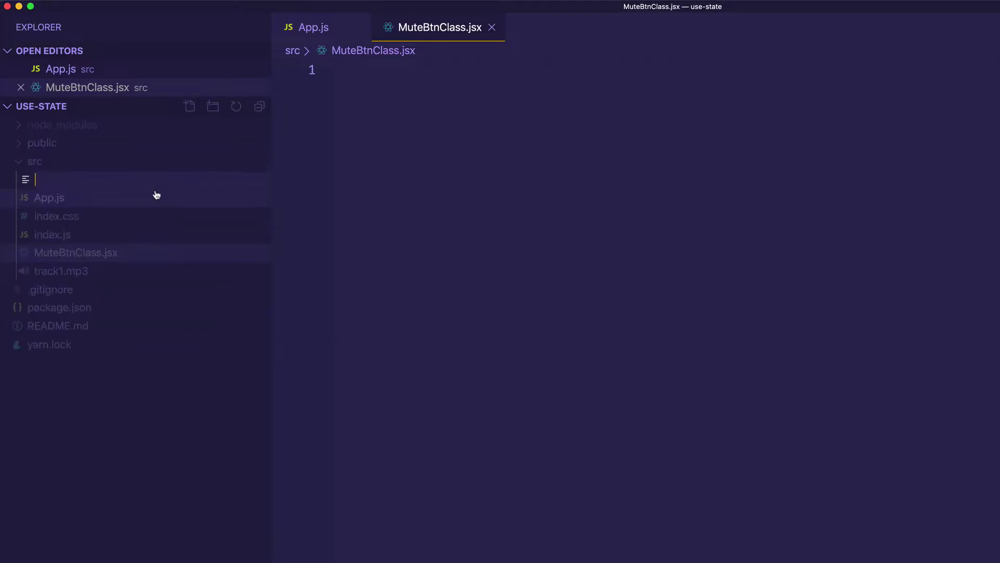
{"action": "type", "text": "M"}
{"action": "type", "text": "ute"}
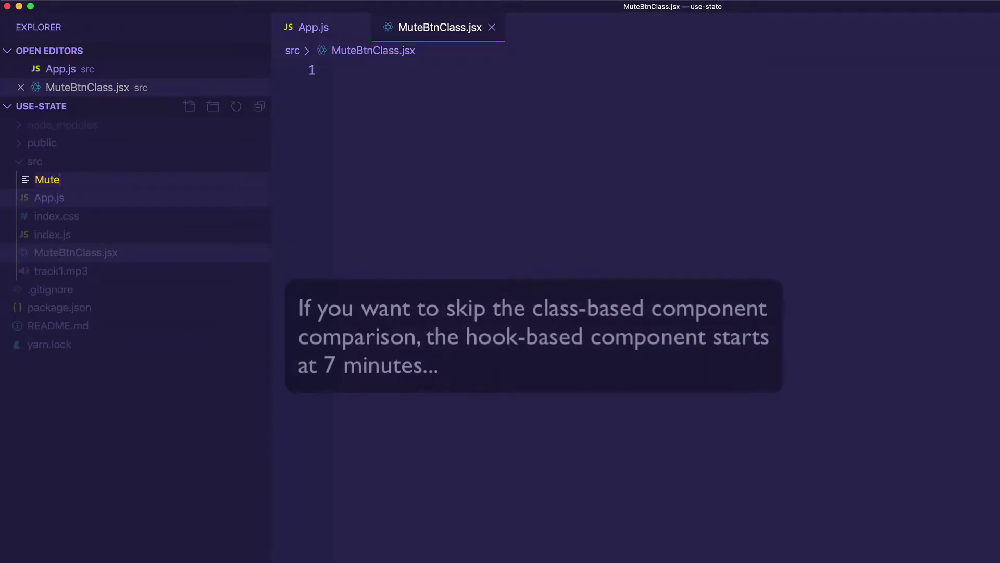
{"action": "type", "text": "B"}
{"action": "type", "text": "tnHook."}
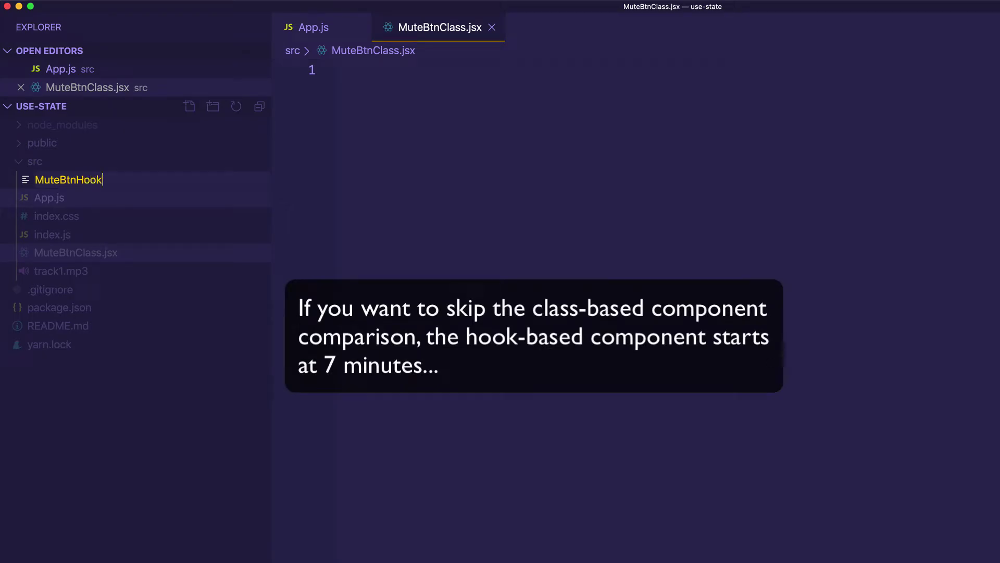
{"action": "type", "text": "jsxx"}
{"action": "key", "text": "Return"}
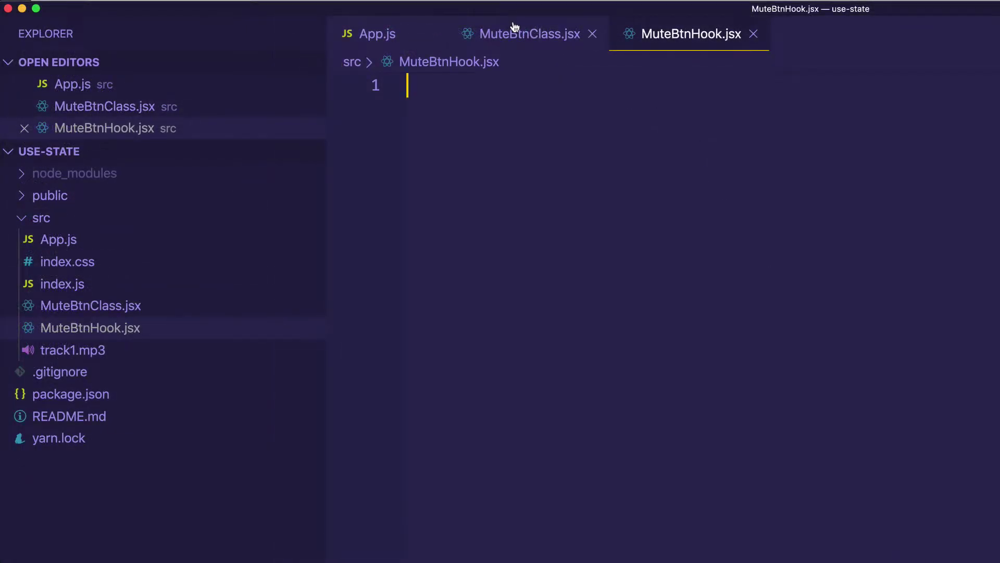
In MuteBtnClass.jsx, import React, { Component } from 'react' and track1 from './track1.mp3', then save.
{"action": "left_click", "coordinate": [514, 31]}
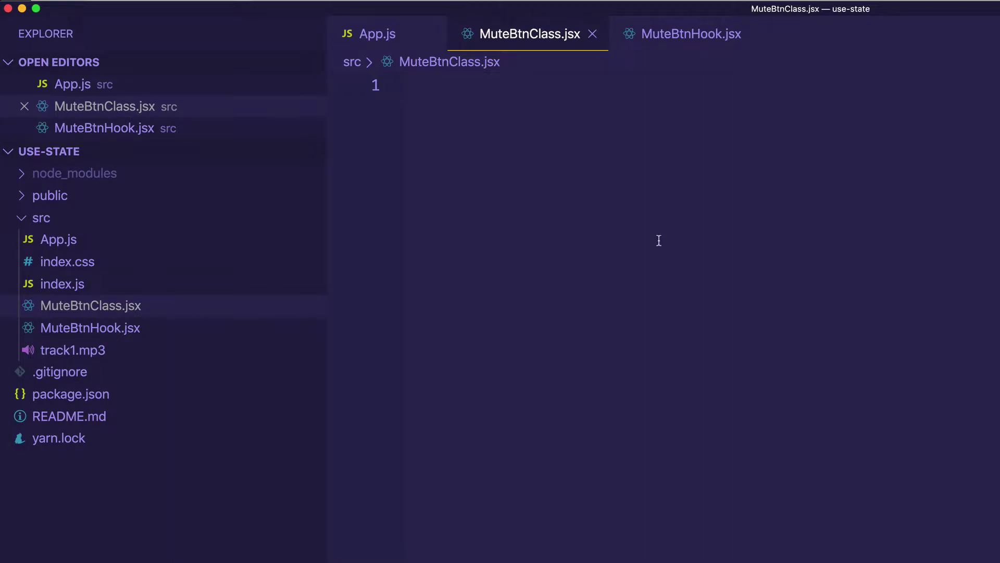
{"action": "type", "text": "import R"}
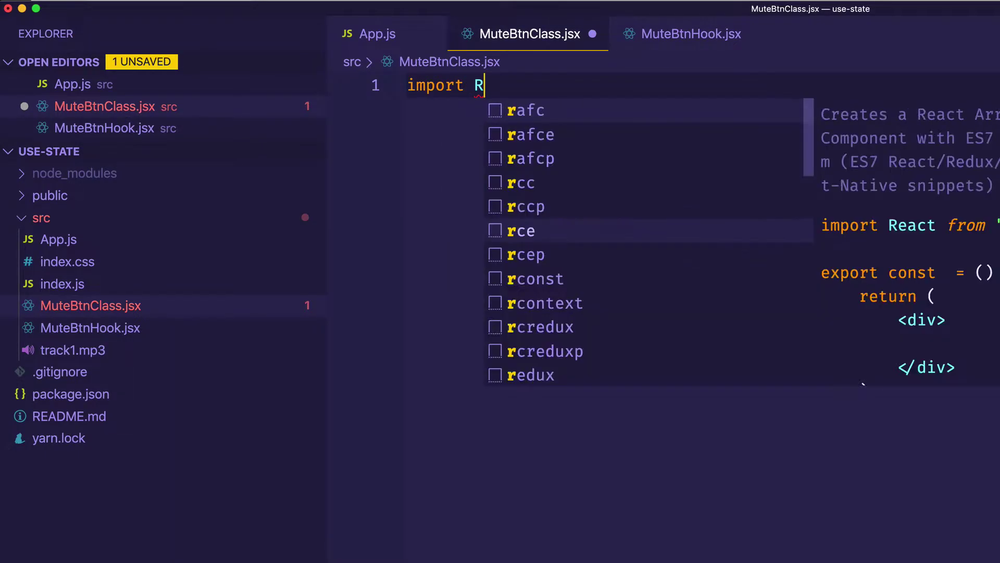
{"action": "type", "text": "eact, {"}
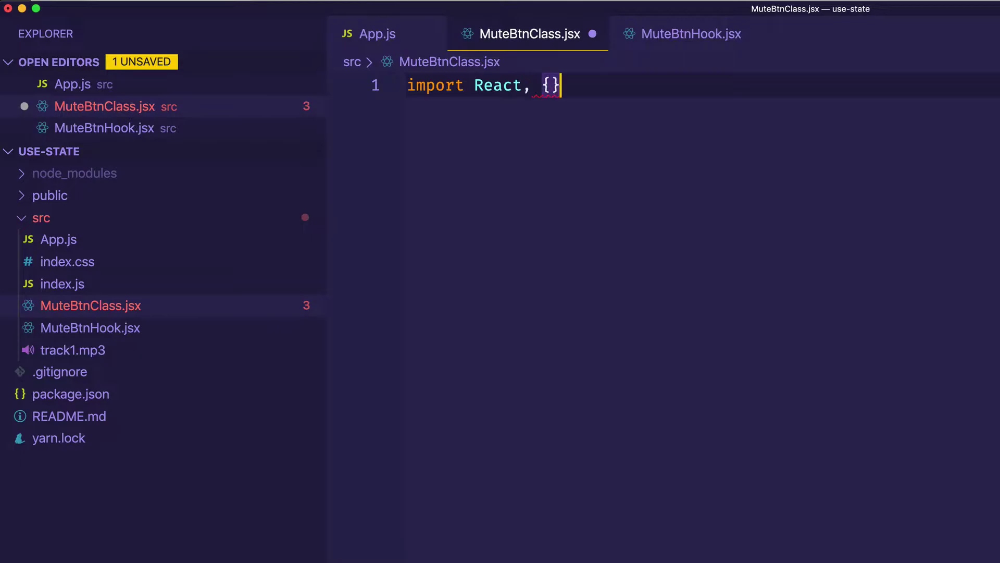
{"action": "type", "text": "Co"}
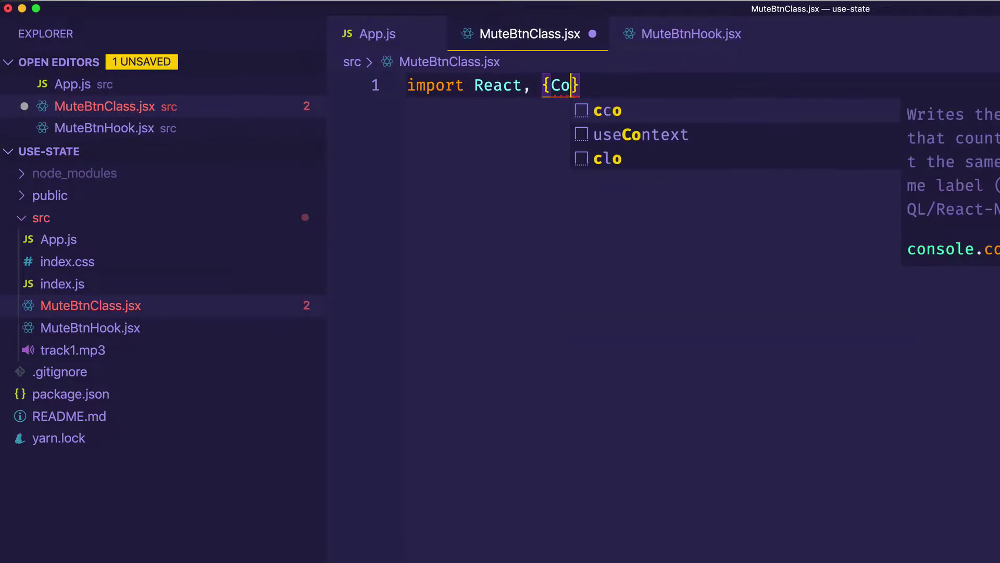
{"action": "type", "text": "mponent"}
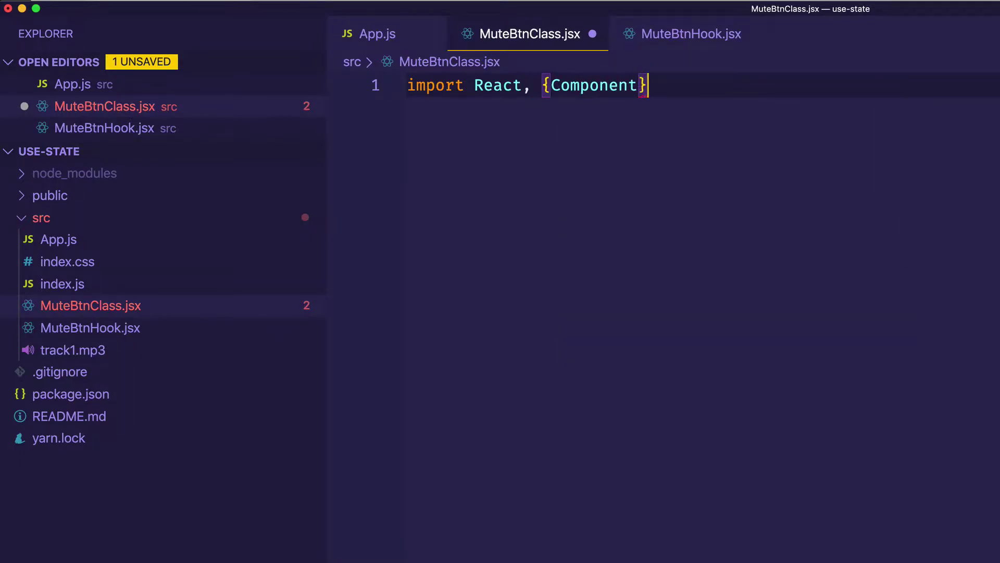
{"action": "type", "text": "} from 'react"}
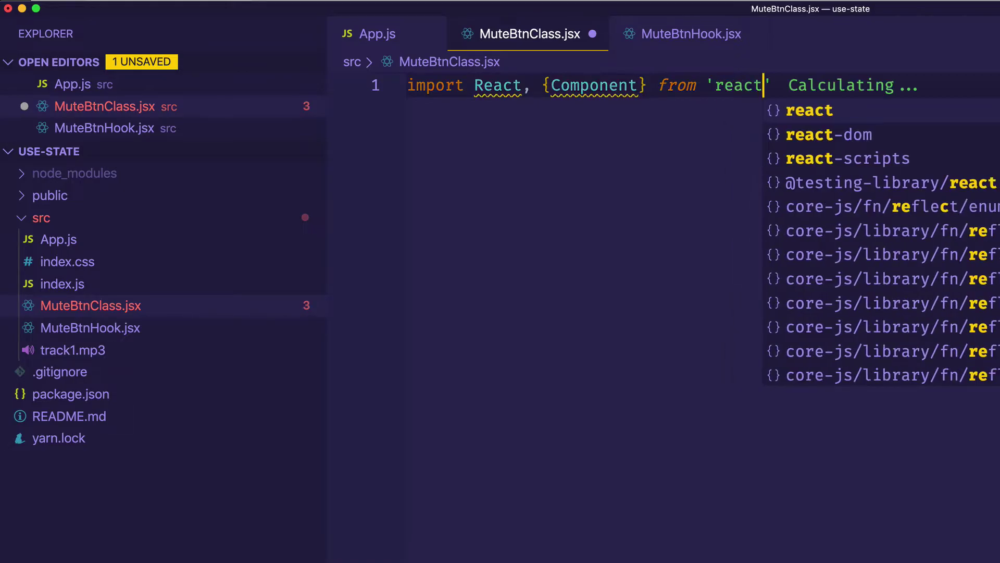
{"action": "type", "text": "'"}
{"action": "key", "text": "Return"}
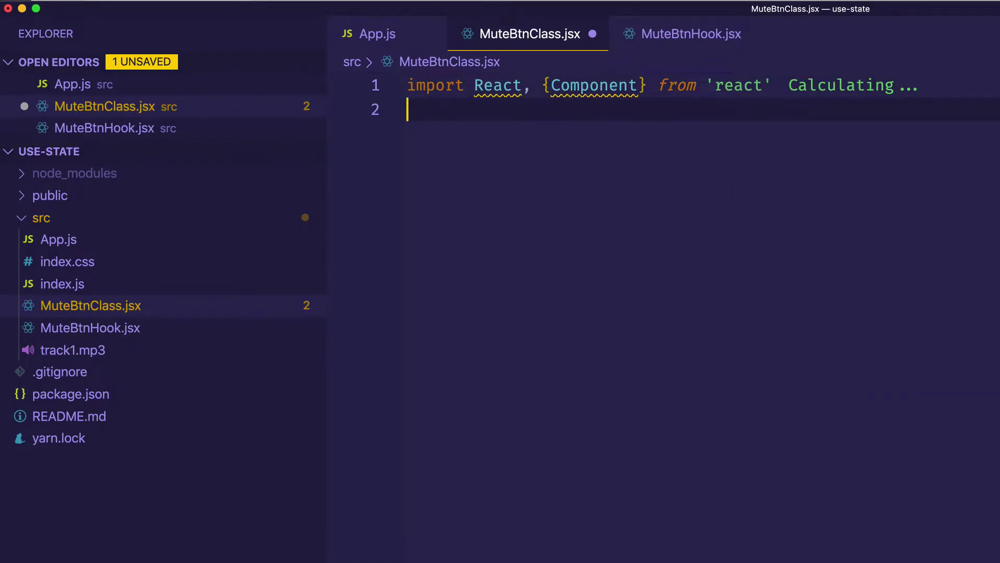
{"action": "type", "text": "import track1"}
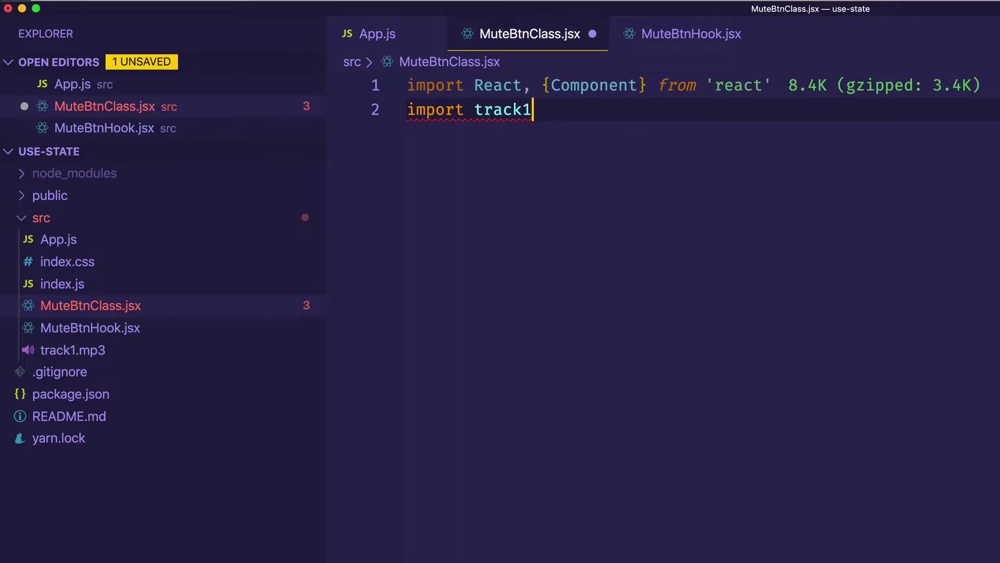
{"action": "type", "text": " from './track1.mp3'"}
{"action": "key", "text": "super+s"}
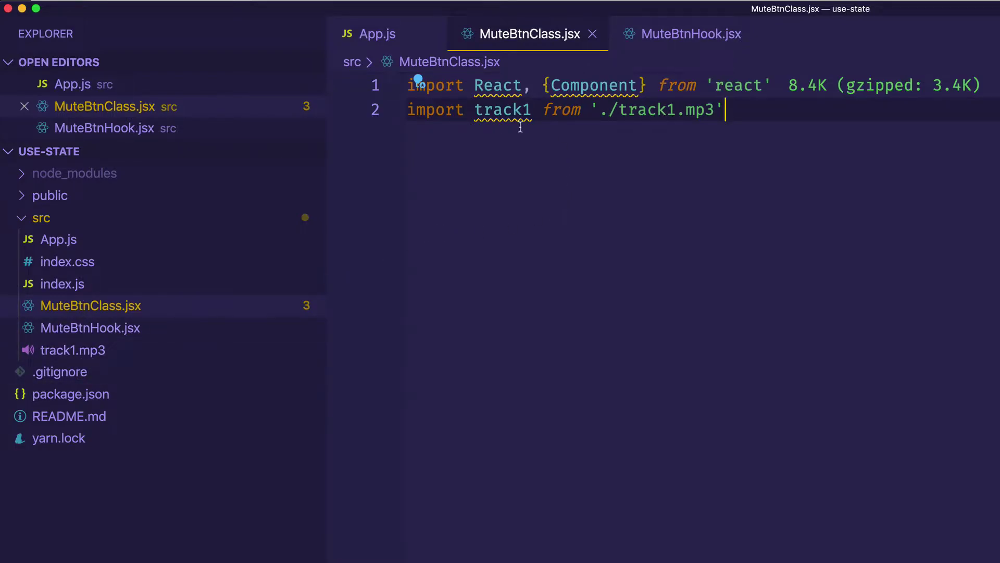
{"action": "left_click", "coordinate": [759, 111]}
Write the MuteBtnClass class with a render method returning a Toggle Mute button.
{"action": "key", "text": "Return"}
{"action": "key", "text": "Return"}
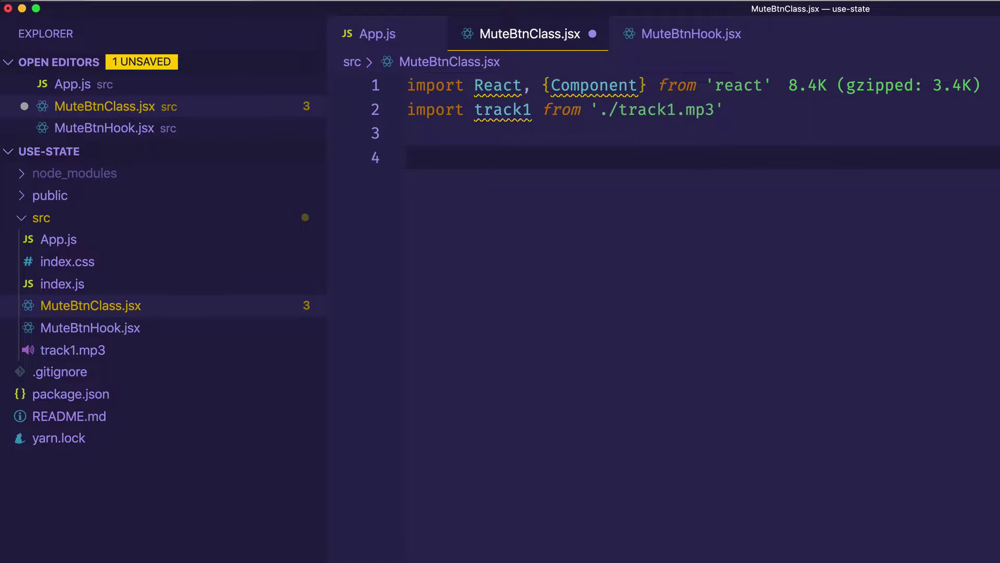
{"action": "type", "text": "class Mut"}
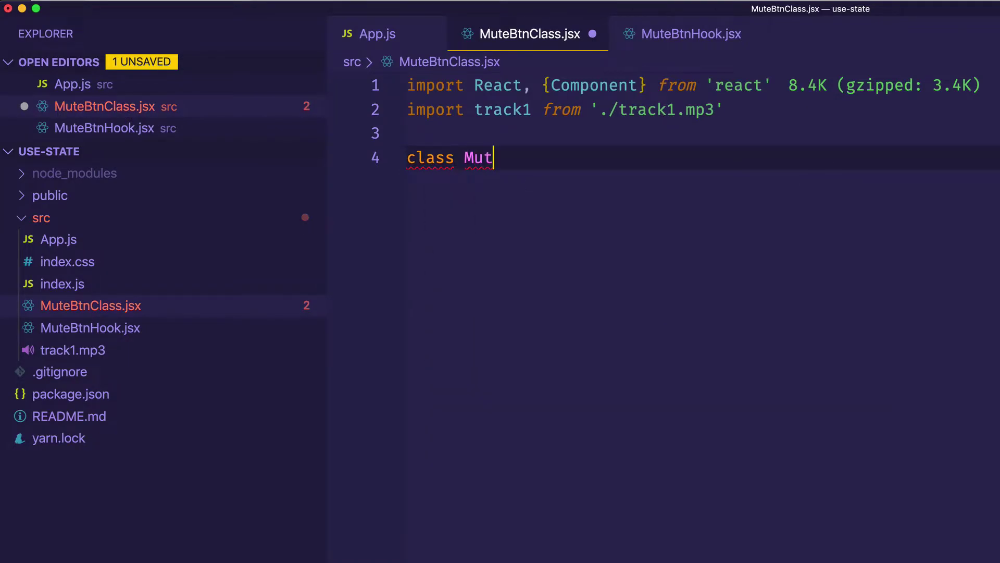
{"action": "type", "text": "eBtn"}
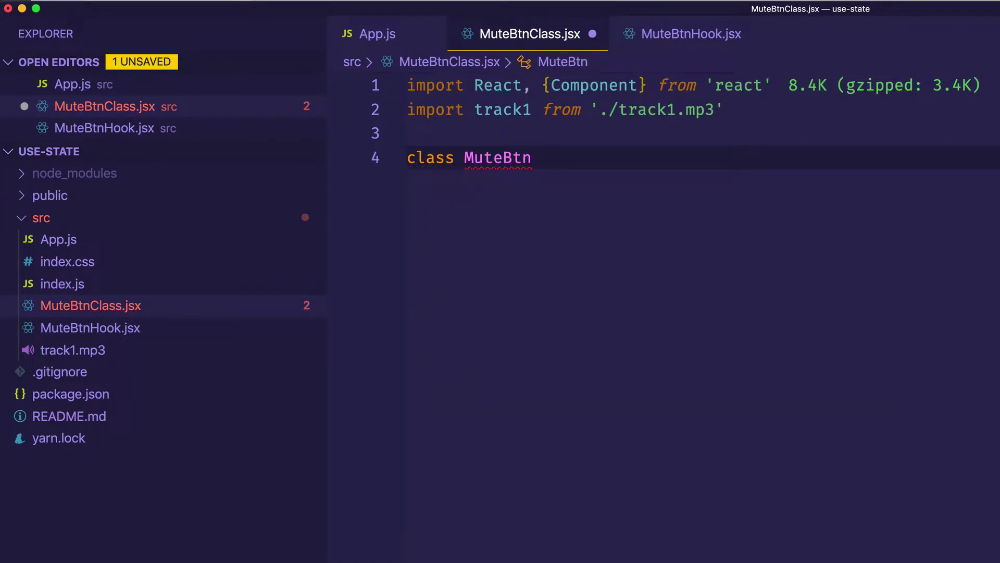
{"action": "type", "text": "Class e"}
{"action": "type", "text": "xtends Components"}
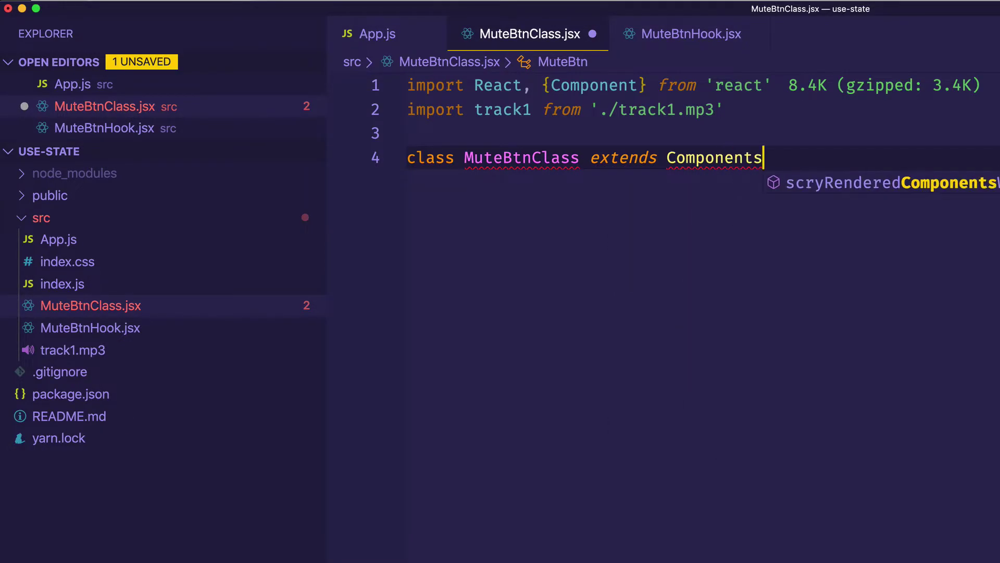
{"action": "key", "text": "BackSpace"}
{"action": "type", "text": "{"}
{"action": "key", "text": "Return"}
{"action": "type", "text": "render"}
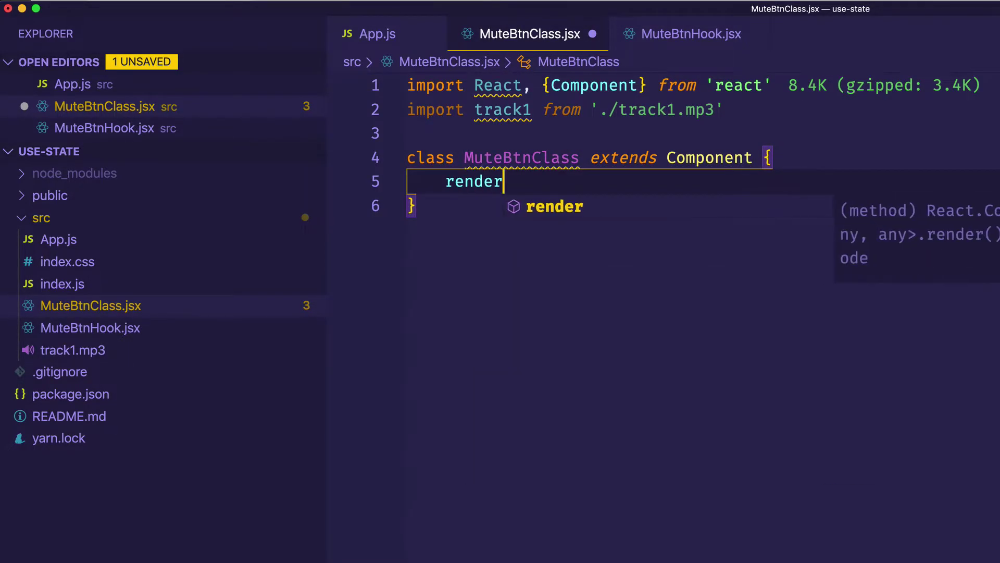
{"action": "type", "text": "(){"}
{"action": "key", "text": "Return"}
{"action": "type", "text": "return ("}
{"action": "key", "text": "Return"}
{"action": "key", "text": "Tab"}
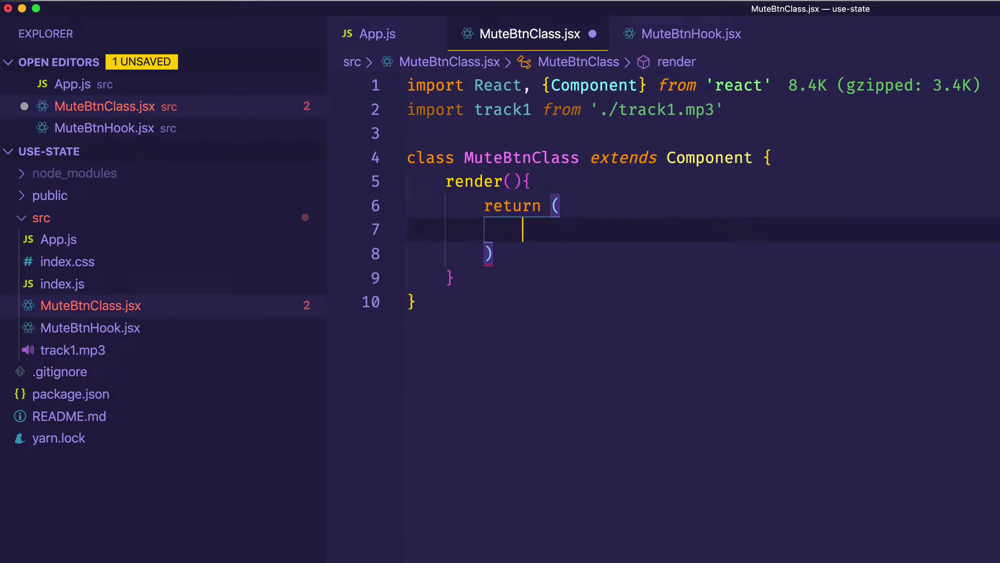
{"action": "type", "text": "btn"}
{"action": "key", "text": "Tab"}
{"action": "type", "text": "Mute"}
{"action": "key", "text": "BackSpace"}
{"action": "key", "text": "BackSpace"}
{"action": "key", "text": "BackSpace"}
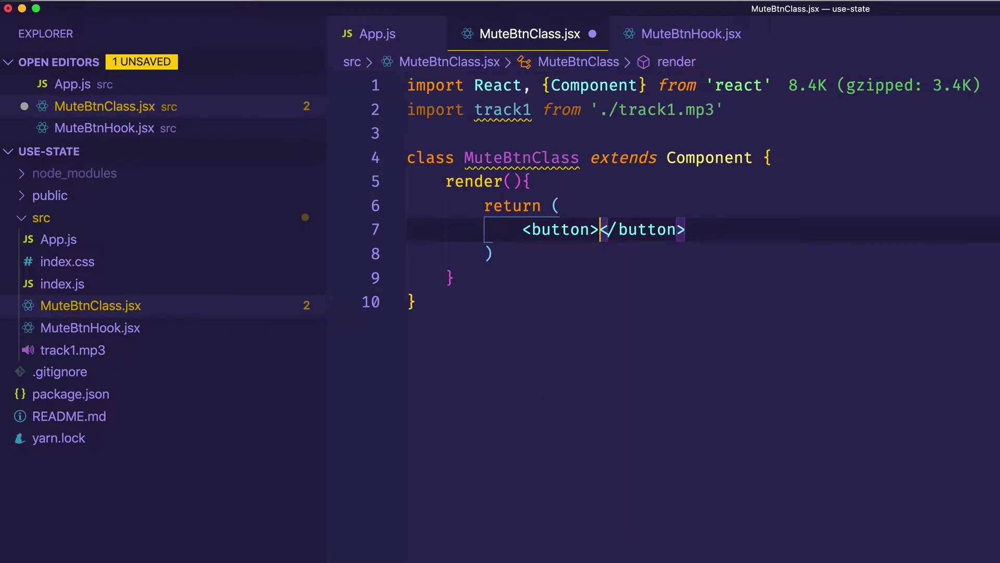
{"action": "type", "text": "Toggle "}
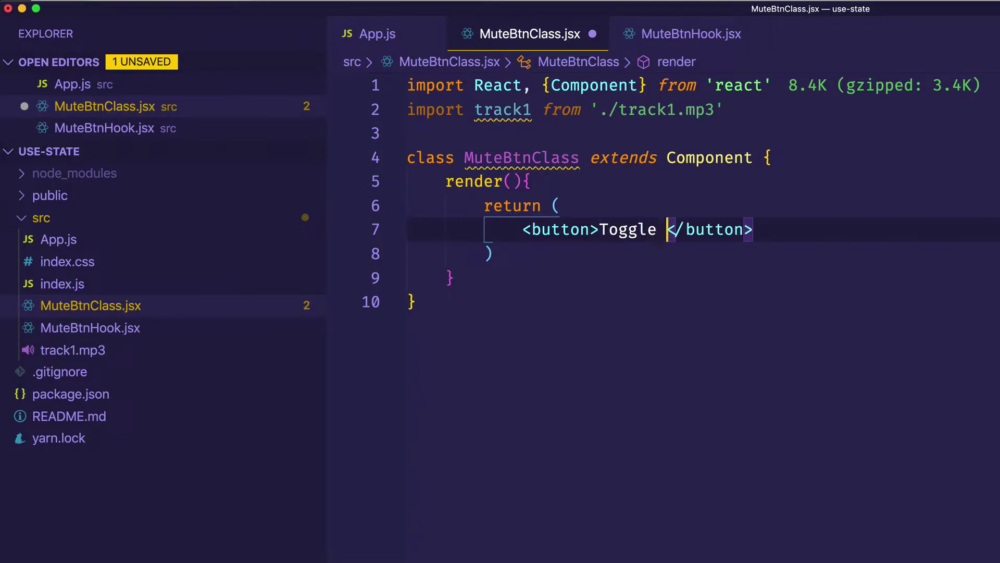
{"action": "type", "text": "Mute"}
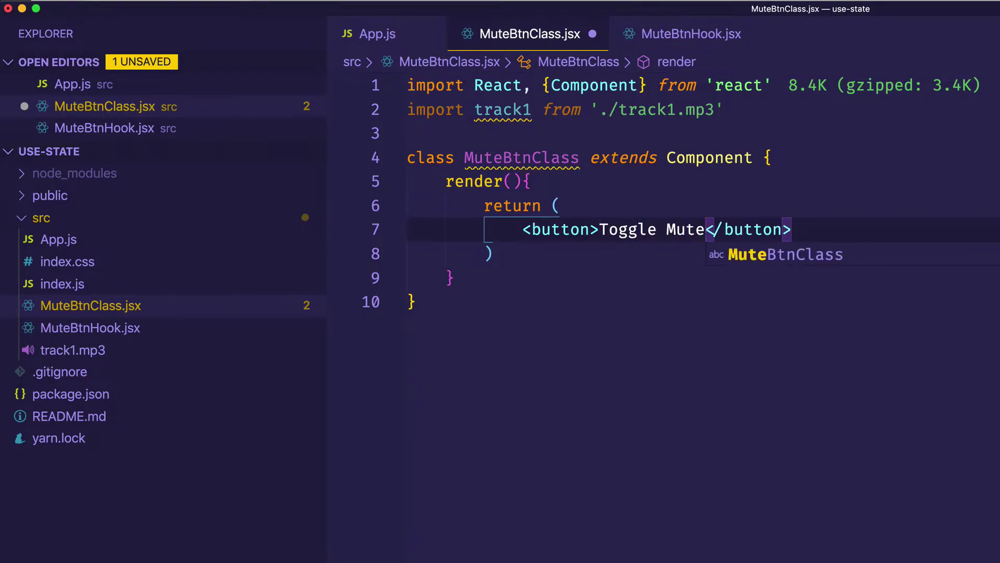
Add an audio element with src={track1} above the button.
{"action": "key", "text": "super+shift+Return"}
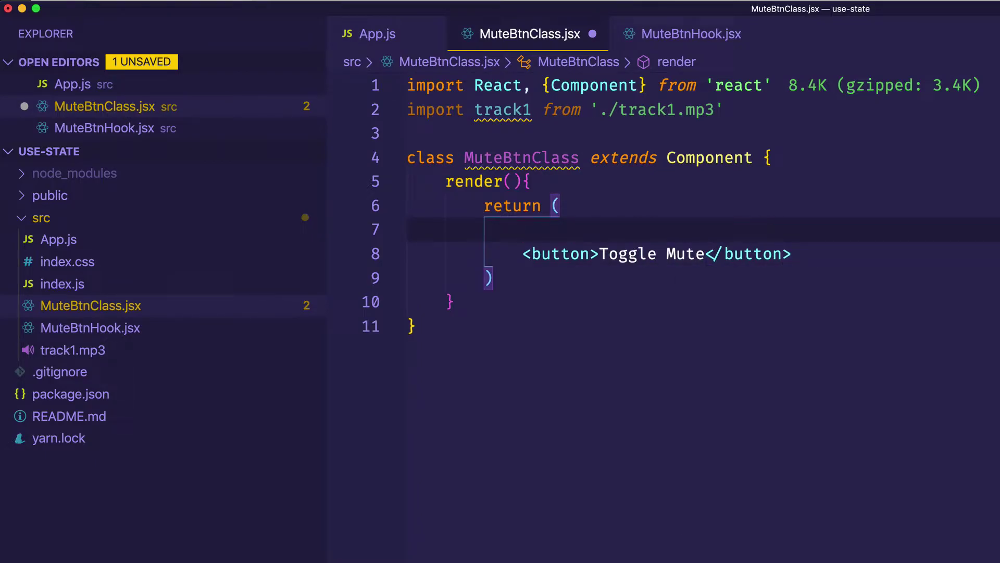
{"action": "key", "text": "Tab"}
{"action": "type", "text": "a"}
{"action": "type", "text": "udio"}
{"action": "key", "text": "Tab"}
{"action": "key", "text": "BackSpace"}
{"action": "type", "text": "{"}
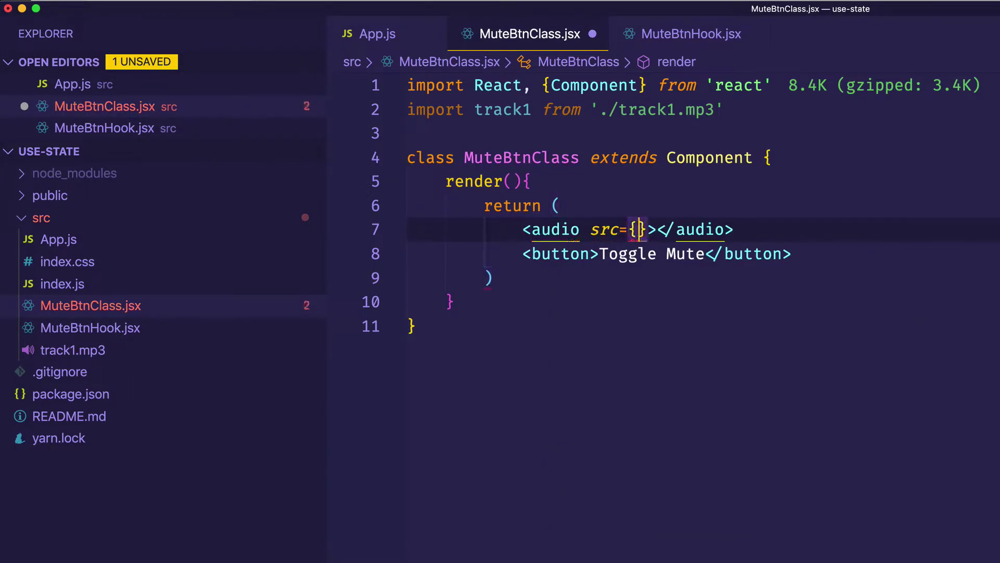
{"action": "type", "text": "track1"}
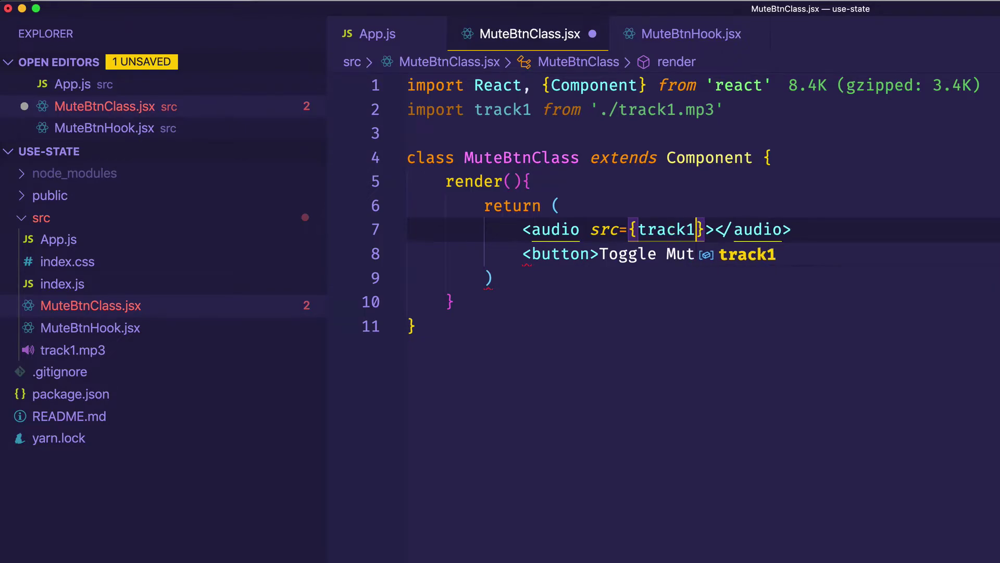
{"action": "key", "text": "super+shift+Return"}
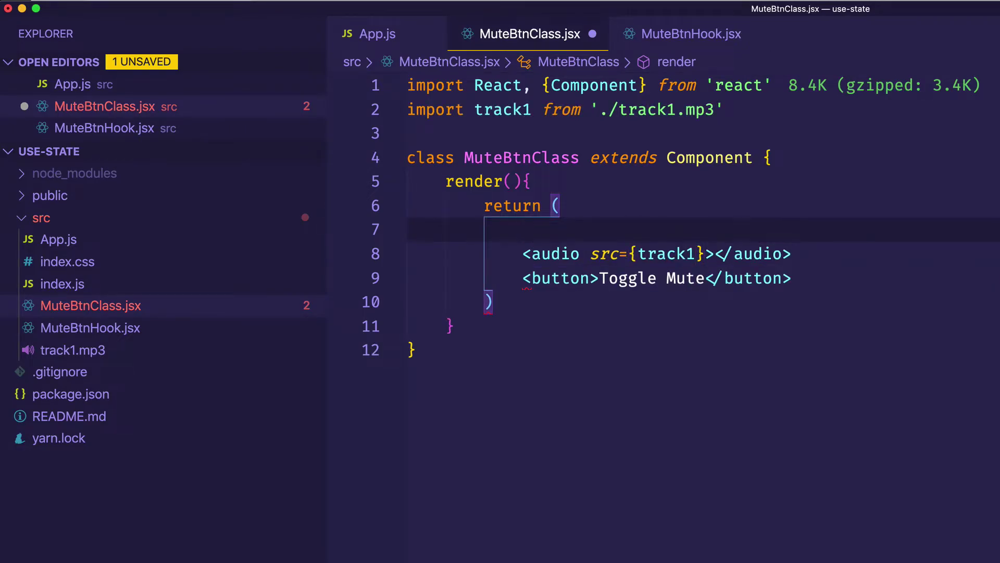
{"action": "type", "text": "div"}
Wrap the audio and button elements in a div.
{"action": "key", "text": "Tab"}
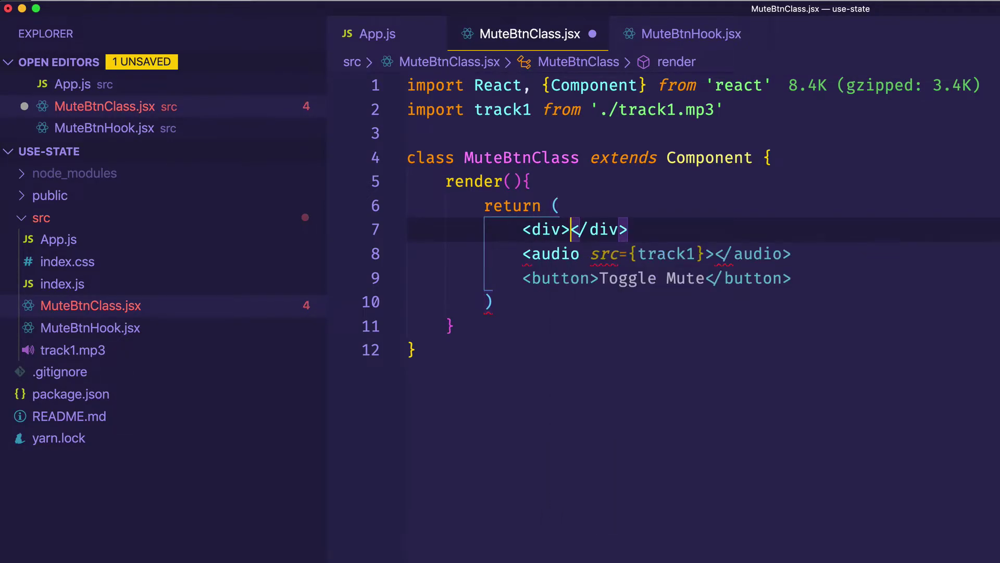
{"action": "key", "text": "shift+End"}
{"action": "key", "text": "super+x"}
{"action": "key", "text": "Down"}
{"action": "key", "text": "Down"}
{"action": "key", "text": "super+Return"}
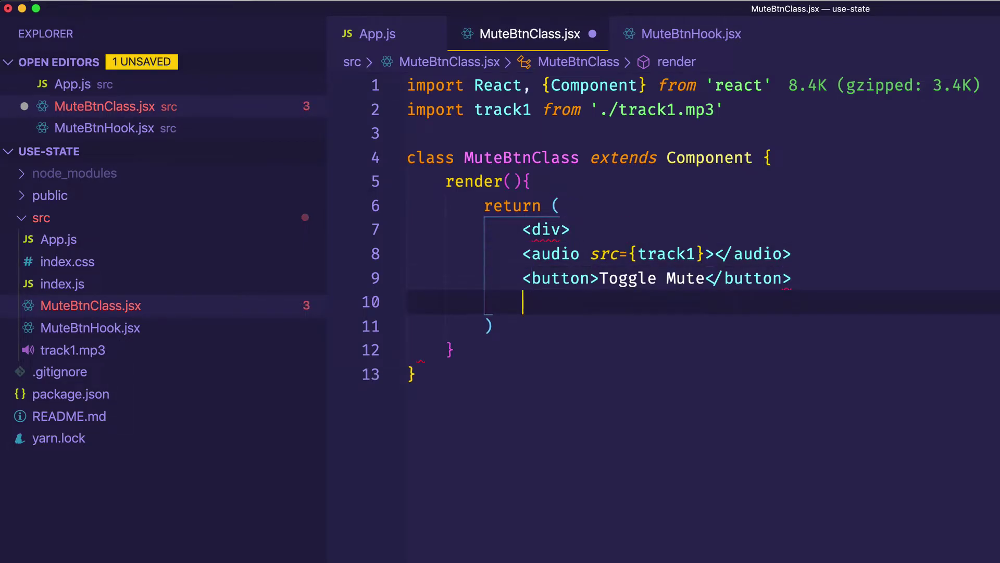
{"action": "key", "text": "super+v"}
{"action": "key", "text": "Up"}
{"action": "key", "text": "Home"}
{"action": "key", "text": "Tab"}
Add export default MuteBtnClass at the end of the file and save.
{"action": "key", "text": "Up"}
{"action": "key", "text": "Home"}
{"action": "key", "text": "Tab"}
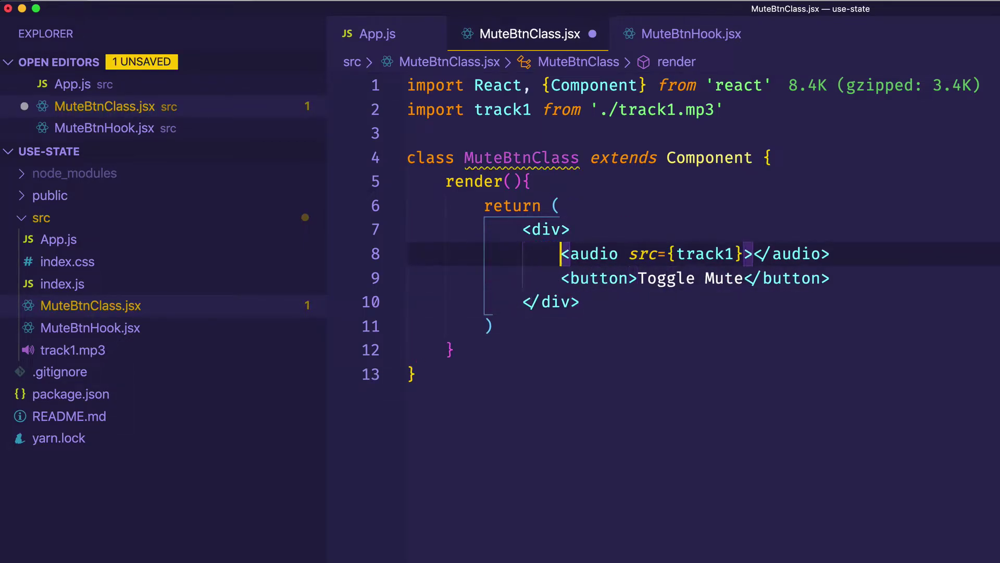
{"action": "key", "text": "super+Down"}
{"action": "key", "text": "Return"}
{"action": "key", "text": "Return"}
{"action": "type", "text": "export"}
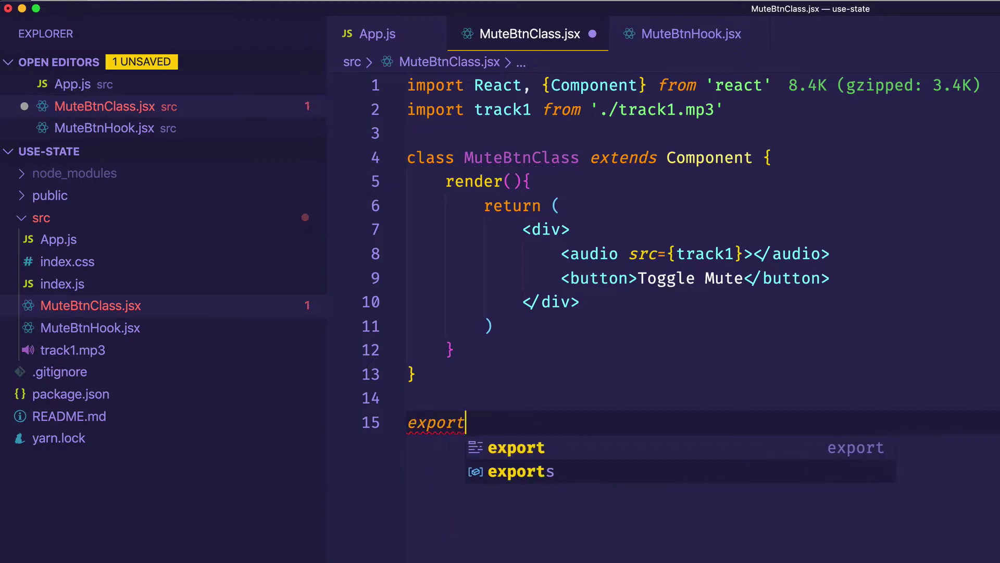
{"action": "type", "text": " default Mute"}
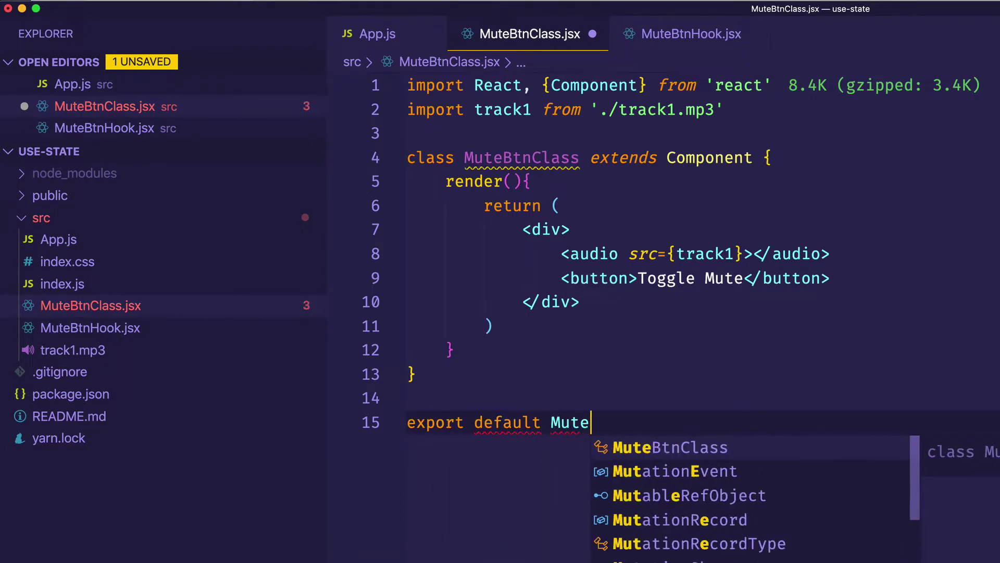
{"action": "type", "text": "BtnClass;"}
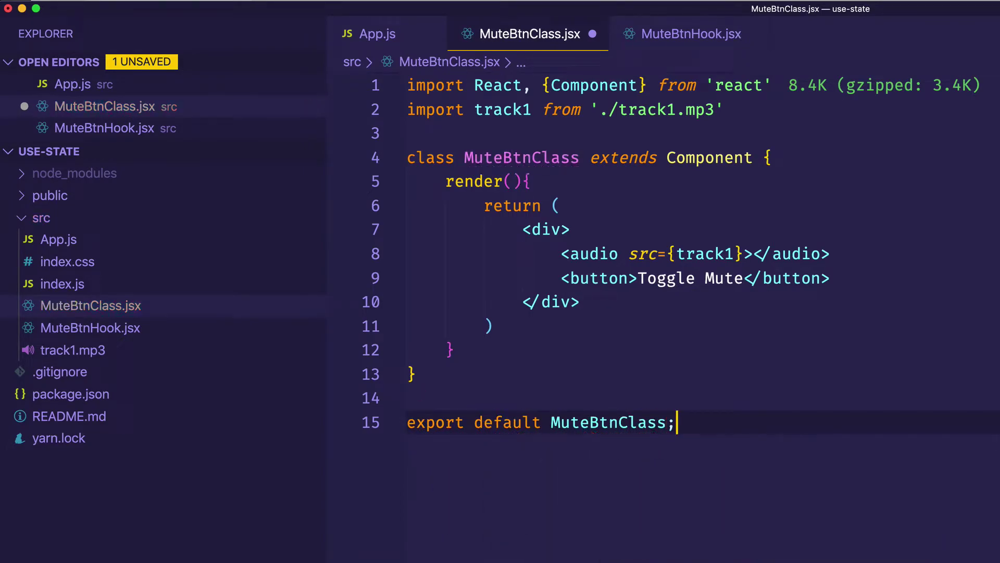
{"action": "key", "text": "super+s"}
In App.js, import MuteBtnClass from './MuteBtnClass', render <MuteBtnClass /> in the div, and save.
{"action": "left_click", "coordinate": [383, 37]}
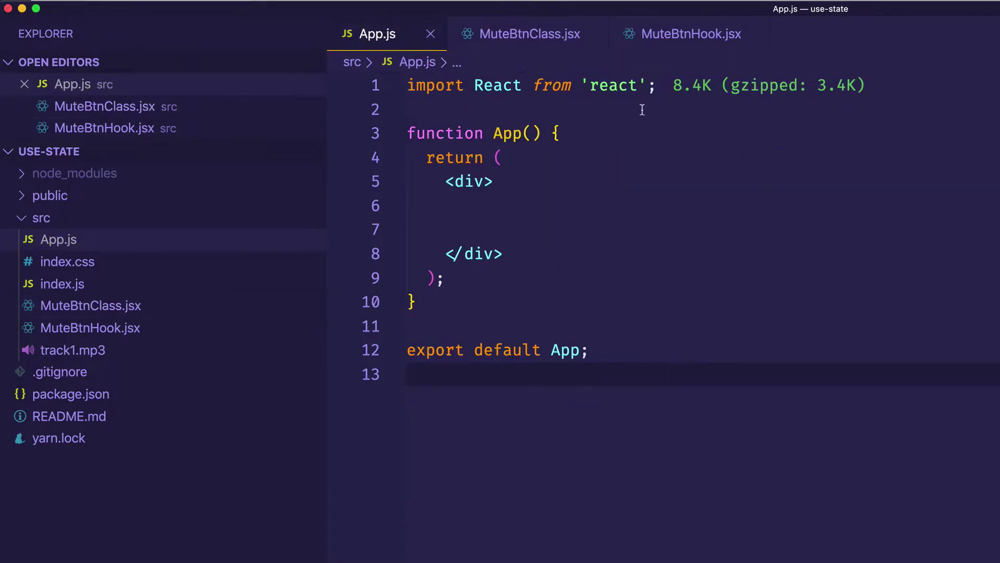
{"action": "left_click", "coordinate": [643, 92]}
{"action": "key", "text": "Return"}
{"action": "type", "text": "import MuteBtnClass f"}
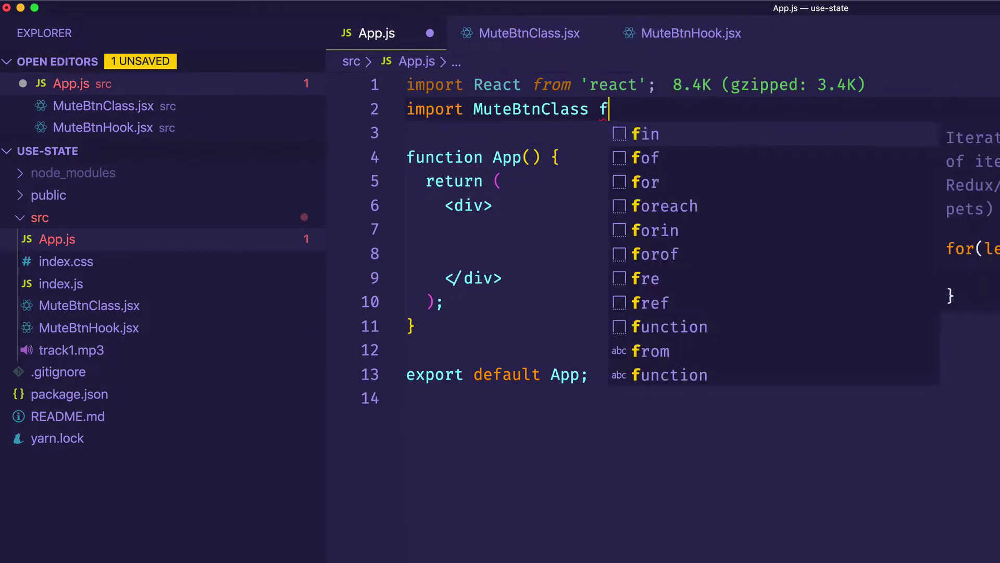
{"action": "type", "text": "rom './MuteBtnClass"}
{"action": "key", "text": "Down"}
{"action": "key", "text": "Down"}
{"action": "key", "text": "Down"}
{"action": "type", "text": "<"}
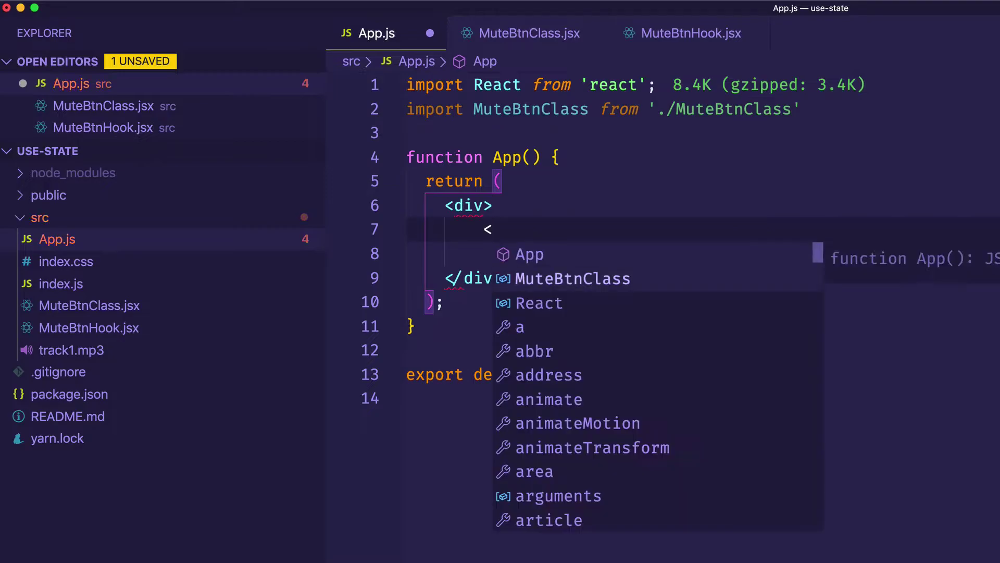
{"action": "type", "text": "MuteBtnClass />"}
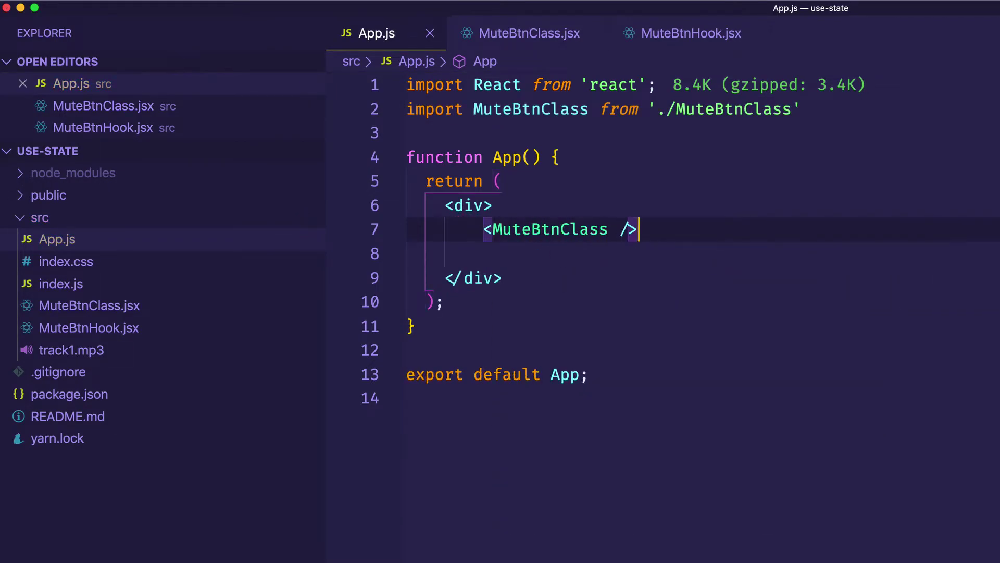
{"action": "key", "text": "Delete"}
{"action": "key", "text": "super+s"}
{"action": "key", "text": "super+Down"}
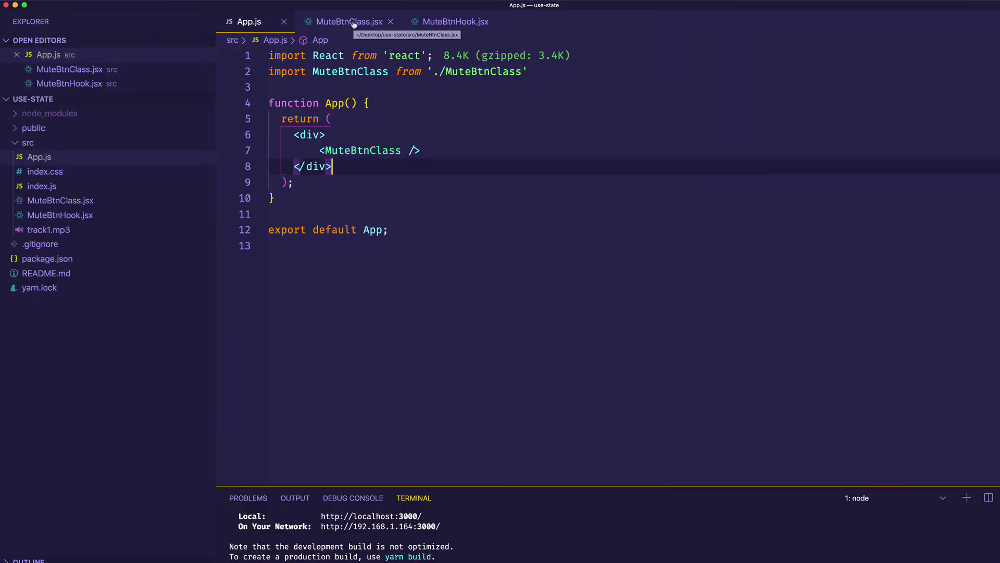
Add the controls attribute to the audio tag in MuteBtnClass.jsx and save.
{"action": "left_click", "coordinate": [349, 21]}
{"action": "left_click", "coordinate": [497, 166]}
{"action": "key", "text": "Left"}
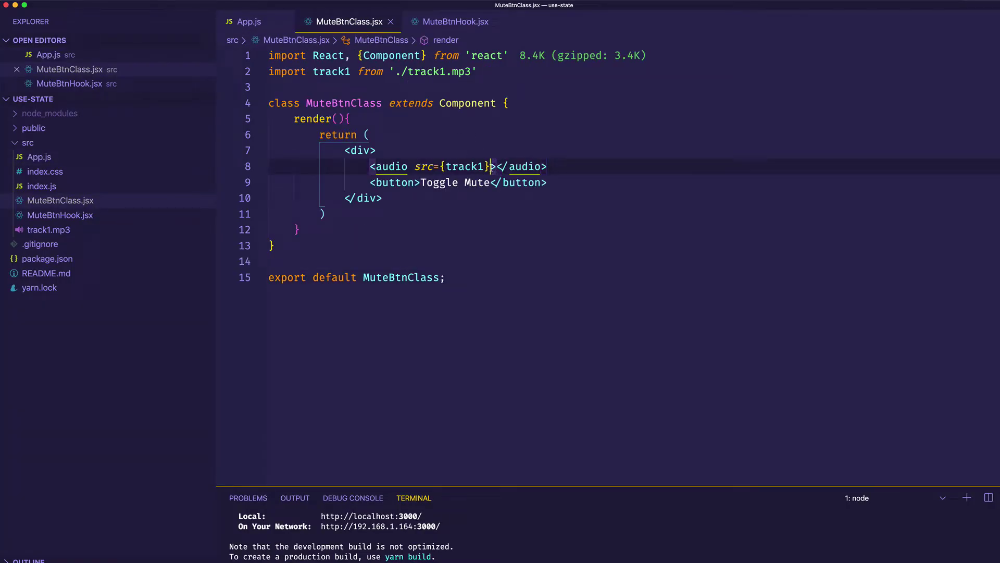
{"action": "type", "text": "cont"}
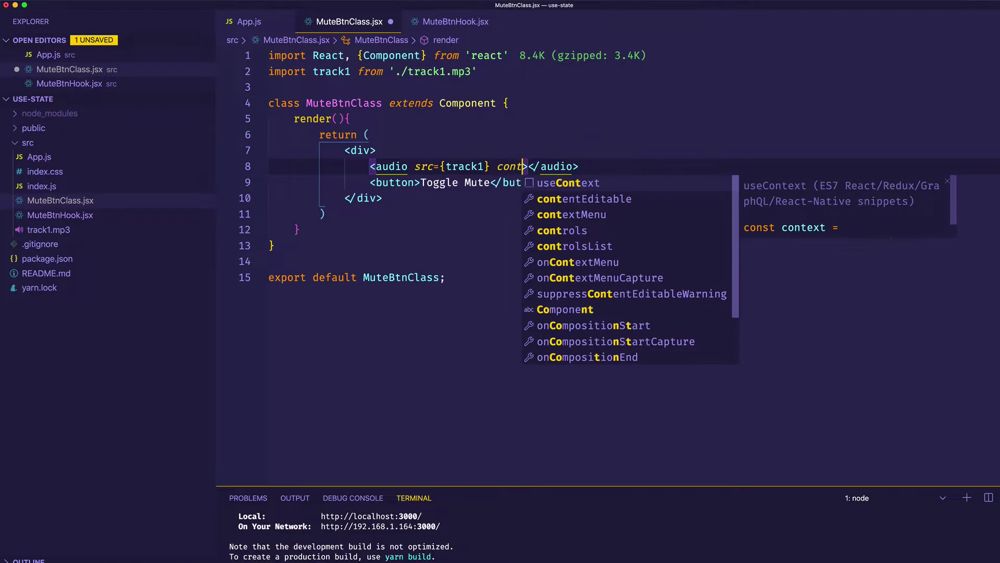
{"action": "type", "text": "rols"}
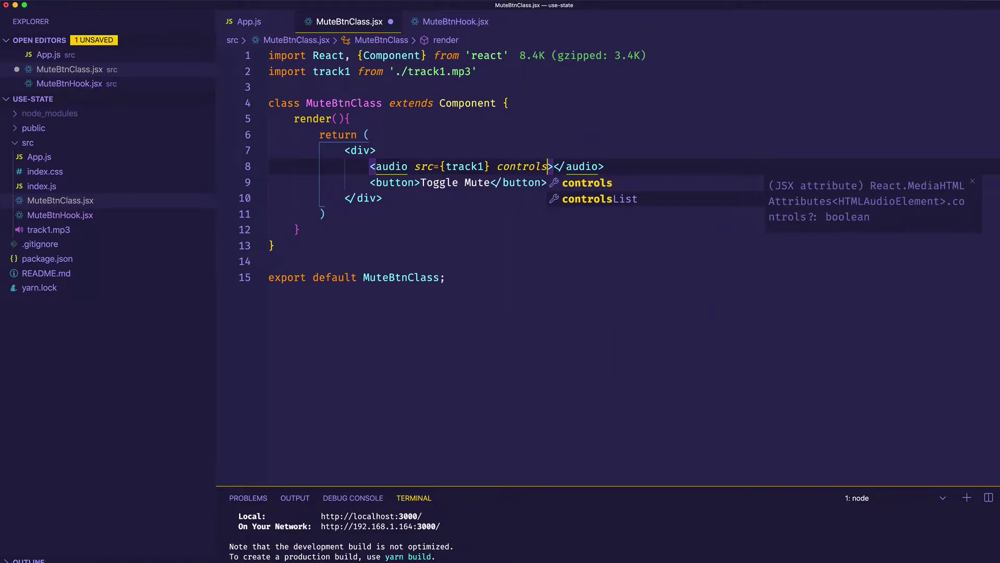
{"action": "key", "text": "super+s"}
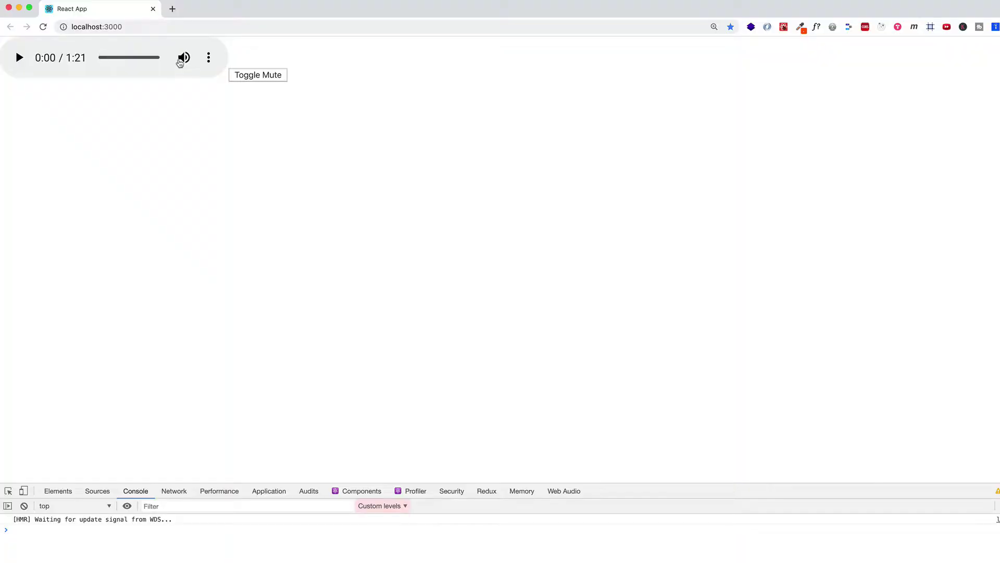
Switch to Chrome and play track1 in the app's audio player.
{"action": "key", "text": "super+Tab"}
{"action": "left_click", "coordinate": [164, 58]}
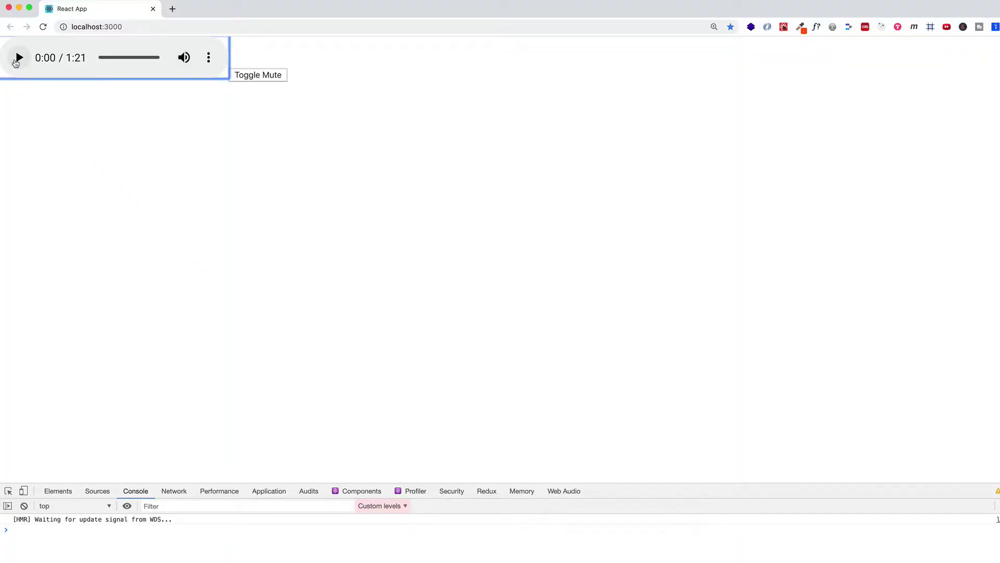
{"action": "left_click", "coordinate": [18, 58]}
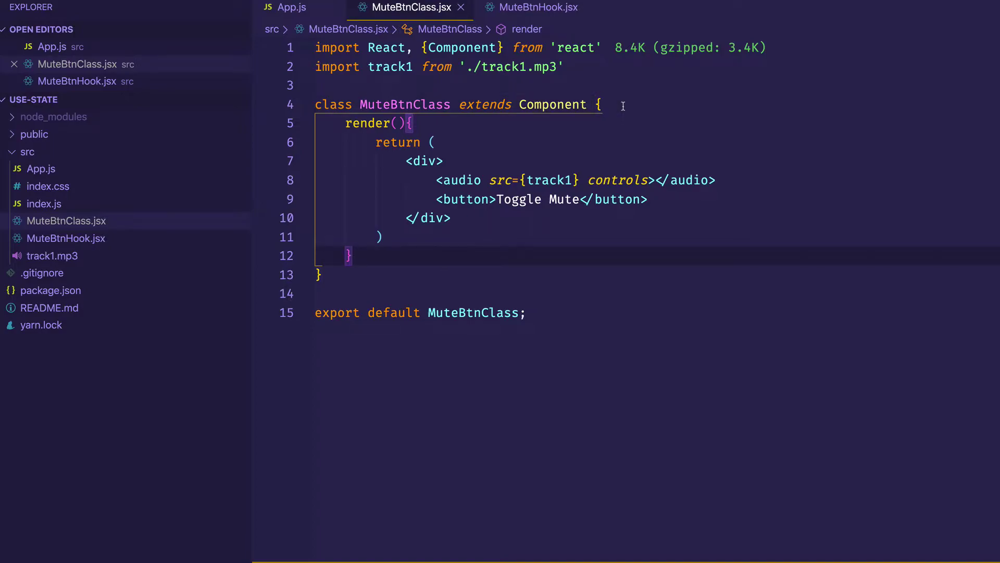
Add a constructor calling super(props) and setting this.state = { muted: false }, then save.
{"action": "left_click", "coordinate": [623, 106]}
{"action": "key", "text": "Return"}
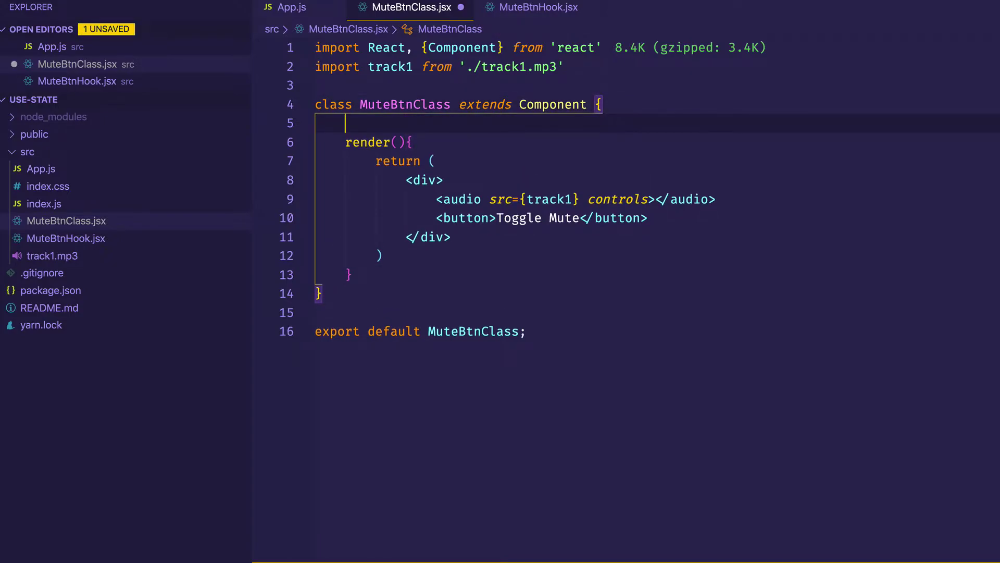
{"action": "type", "text": "construc"}
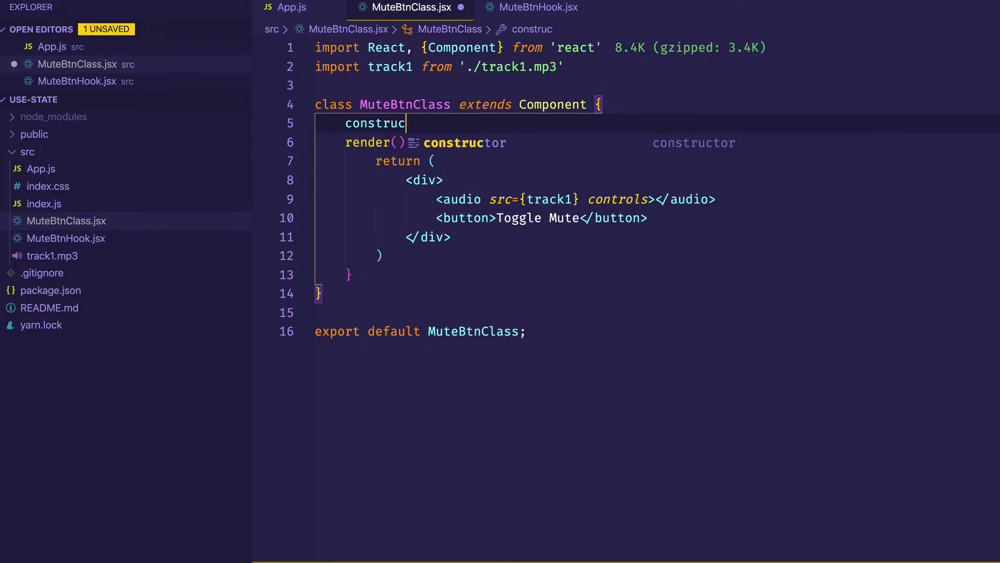
{"action": "type", "text": "tor(props)"}
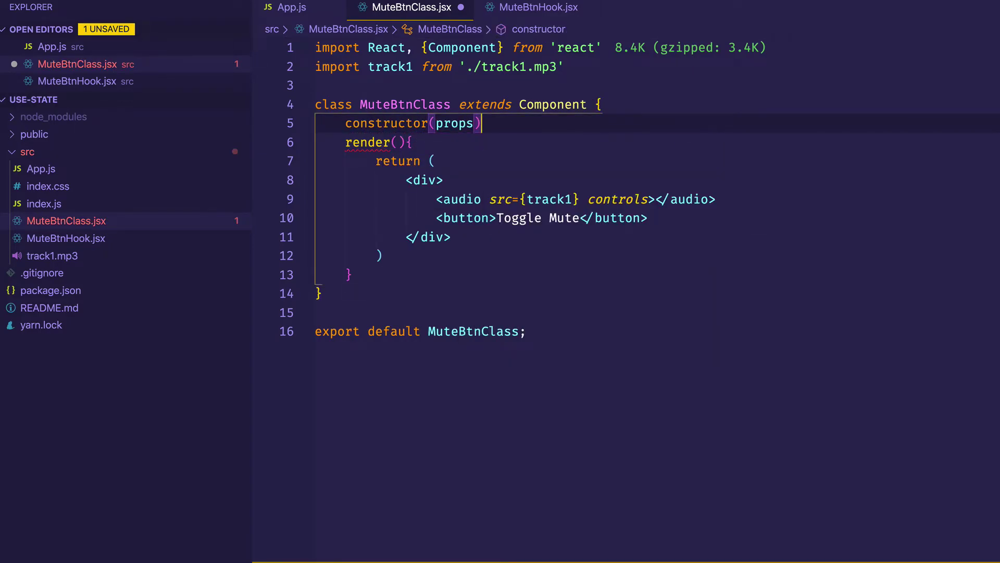
{"action": "type", "text": "{"}
{"action": "key", "text": "Return"}
{"action": "type", "text": "super("}
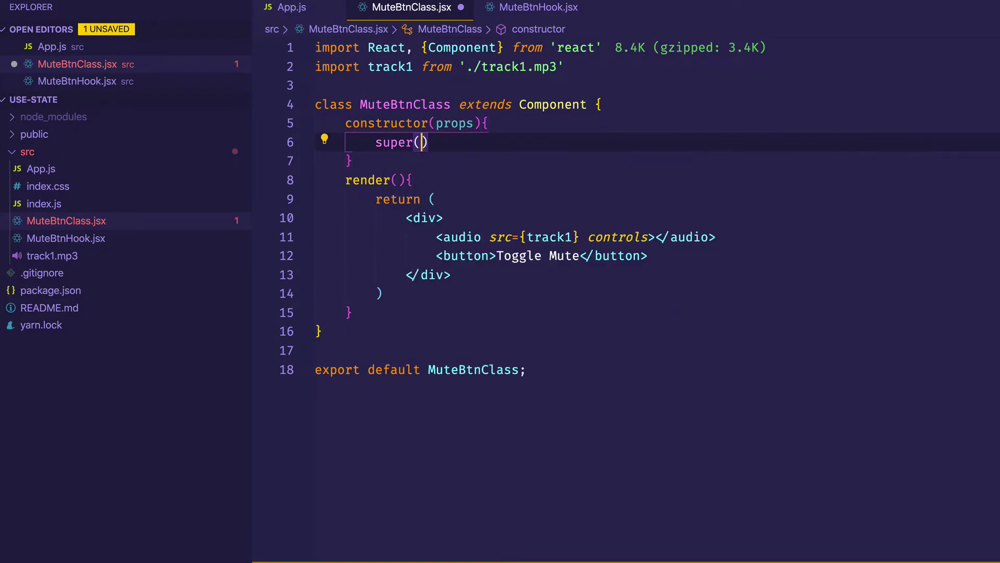
{"action": "type", "text": "props)"}
{"action": "key", "text": "Return"}
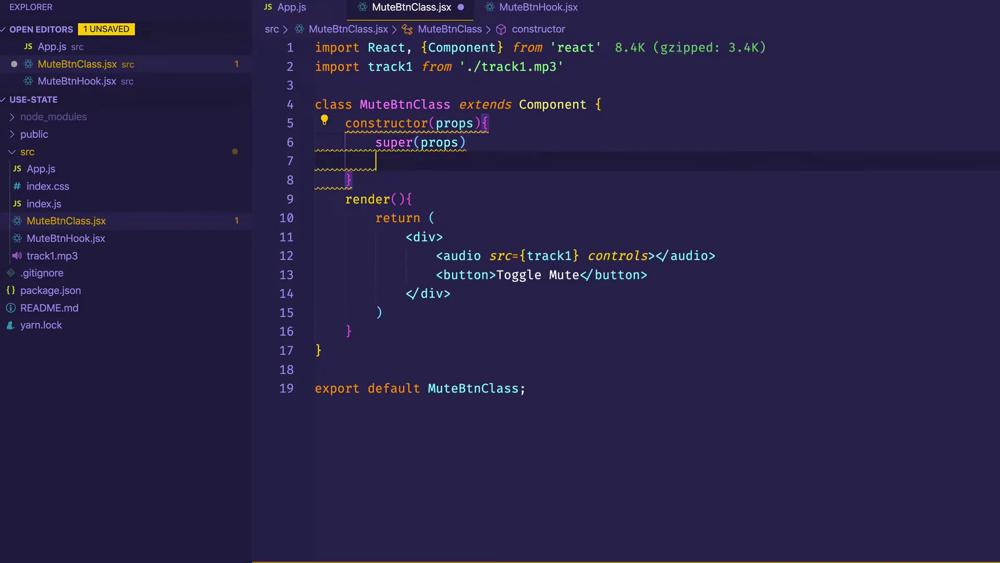
{"action": "key", "text": "Return"}
{"action": "type", "text": "this.state"}
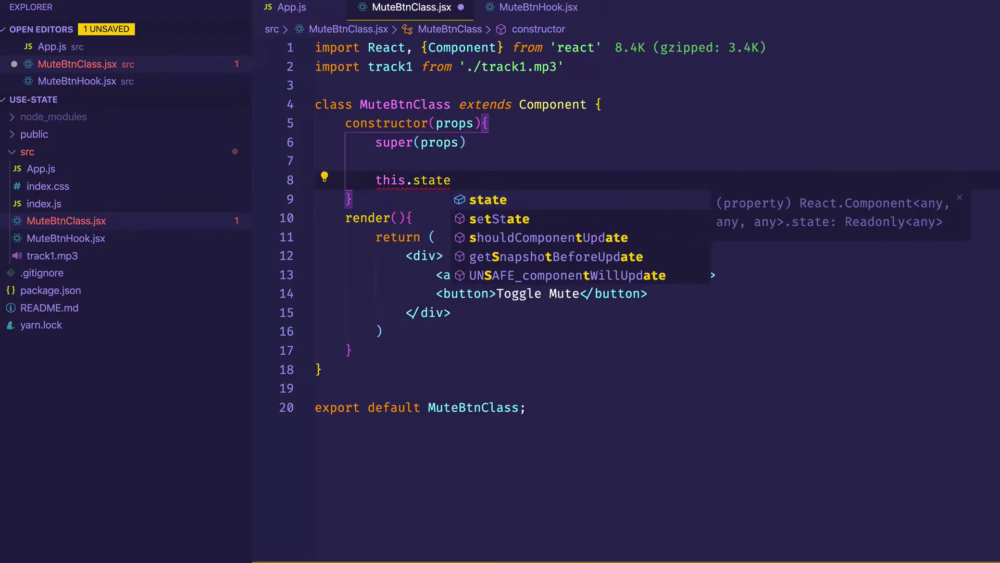
{"action": "type", "text": " = {"}
{"action": "key", "text": "Return"}
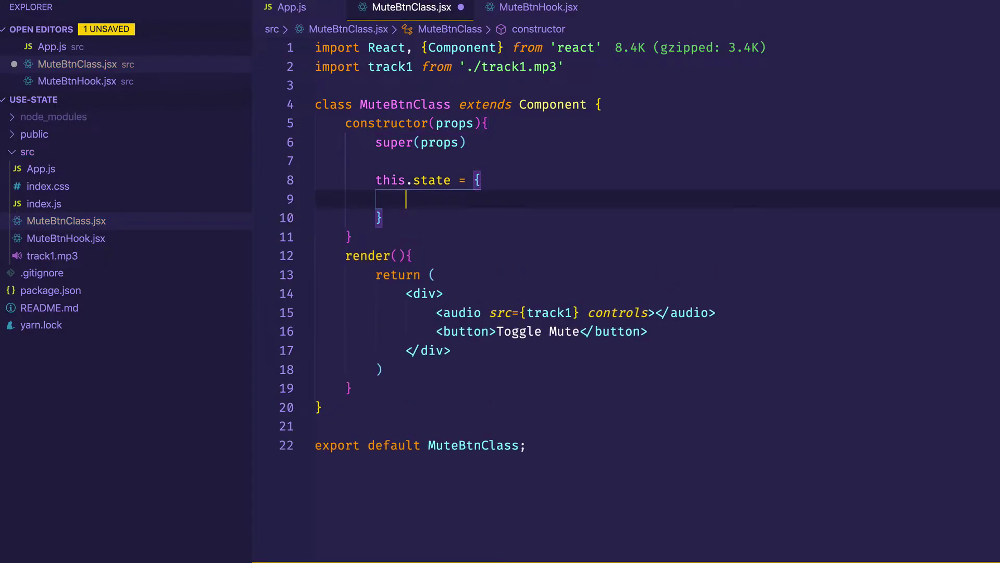
{"action": "type", "text": "muted: "}
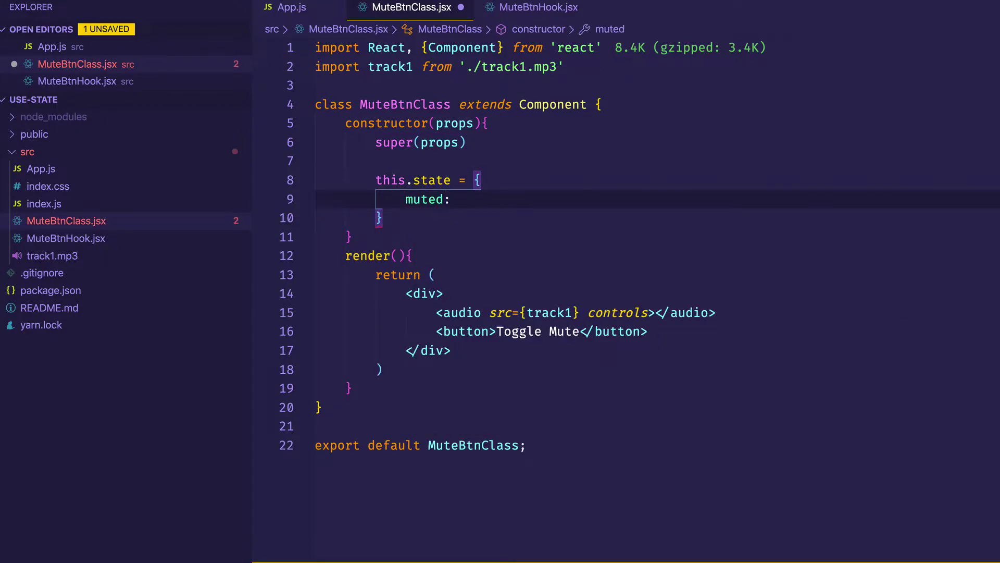
{"action": "type", "text": "f"}
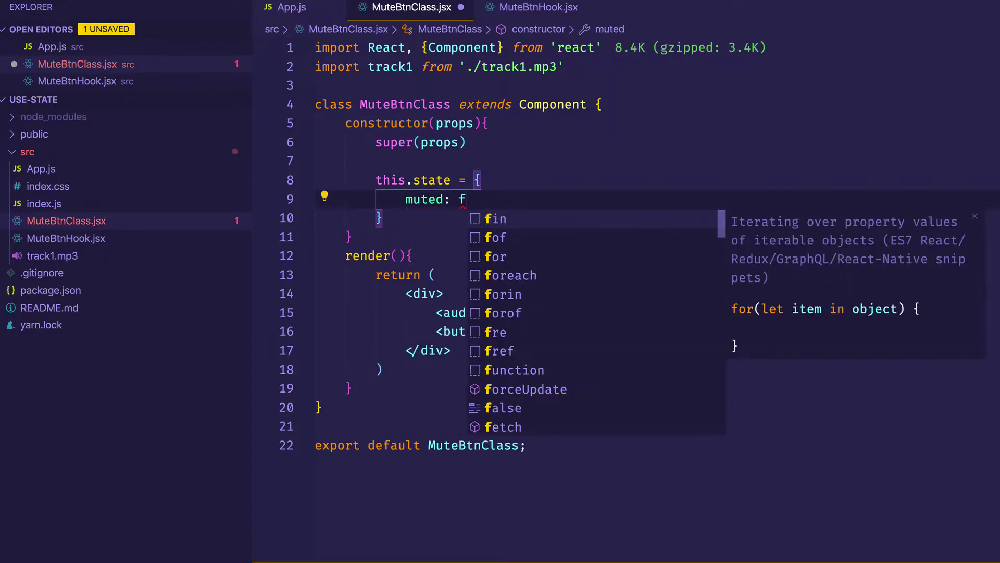
{"action": "type", "text": "alse"}
{"action": "key", "text": "ctrl+s"}
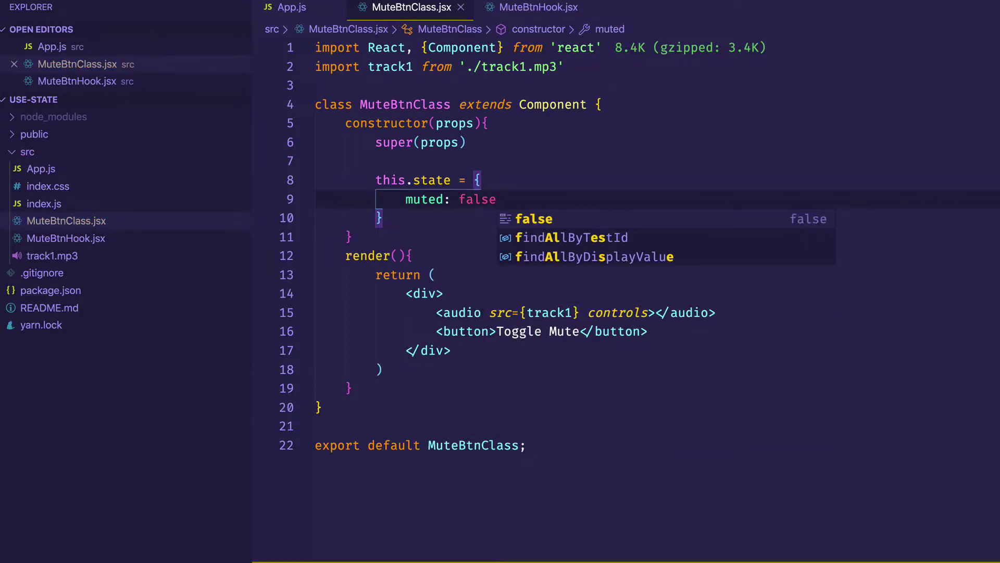
{"action": "left_click", "coordinate": [720, 359]}
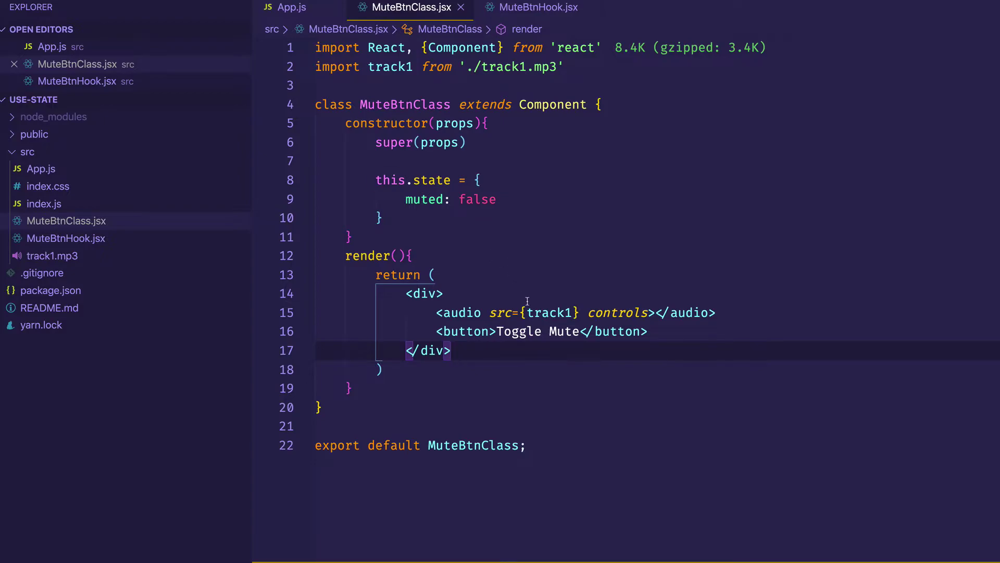
Add onClick={} to the button and an empty handleToggleMuted = () => {} method.
{"action": "mouse_move", "coordinate": [466, 331]}
{"action": "left_click", "coordinate": [490, 332]}
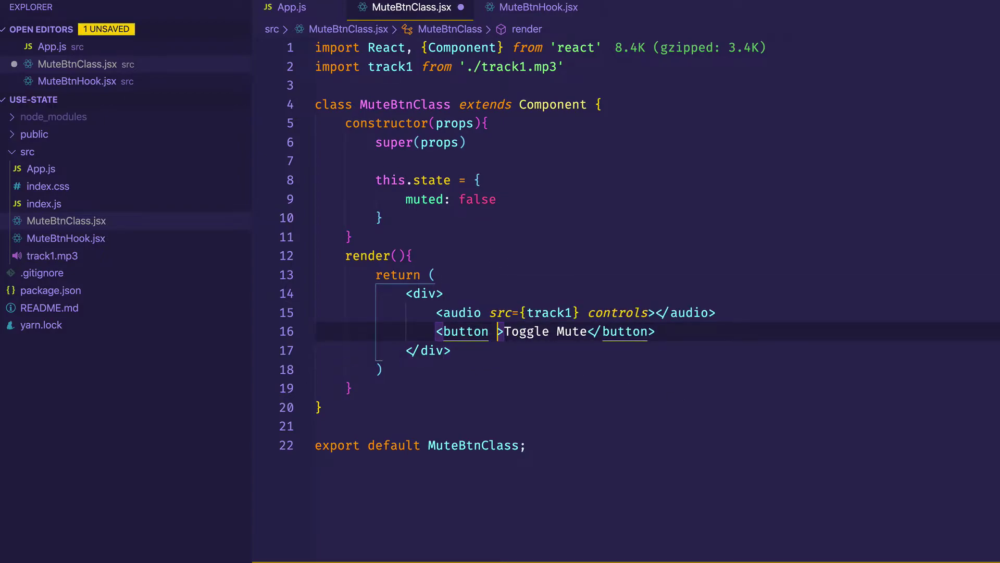
{"action": "type", "text": "onClick"}
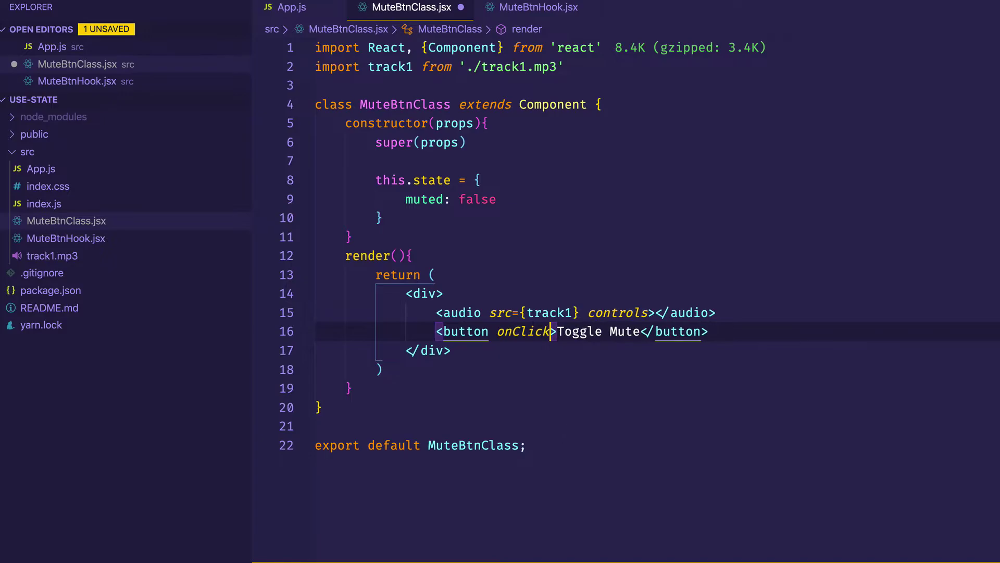
{"action": "type", "text": "="}
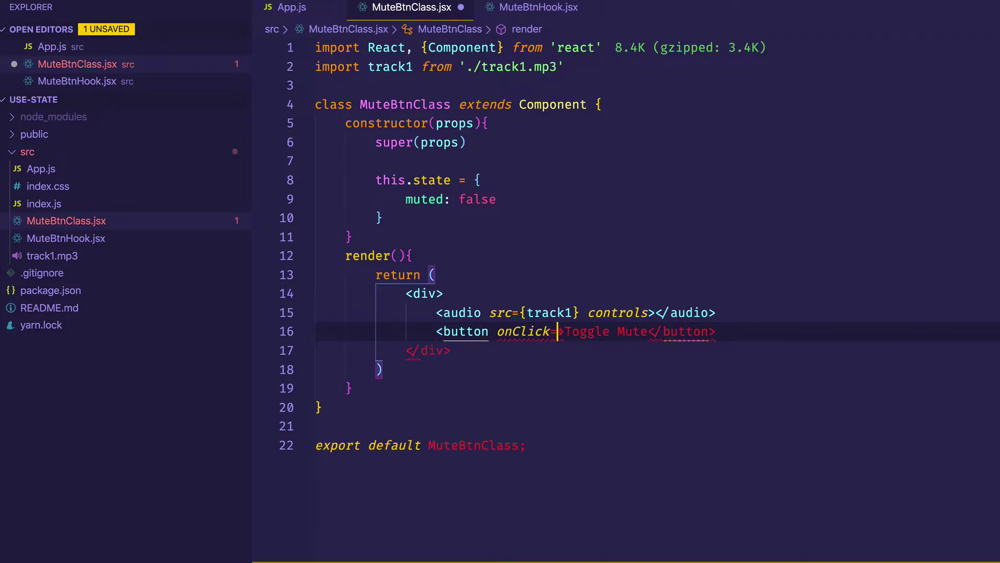
{"action": "type", "text": "{"}
{"action": "key", "text": "Up"}
{"action": "key", "text": "Up"}
{"action": "key", "text": "Up"}
{"action": "key", "text": "End"}
{"action": "key", "text": "Return"}
{"action": "key", "text": "Return"}
{"action": "type", "text": "ha"}
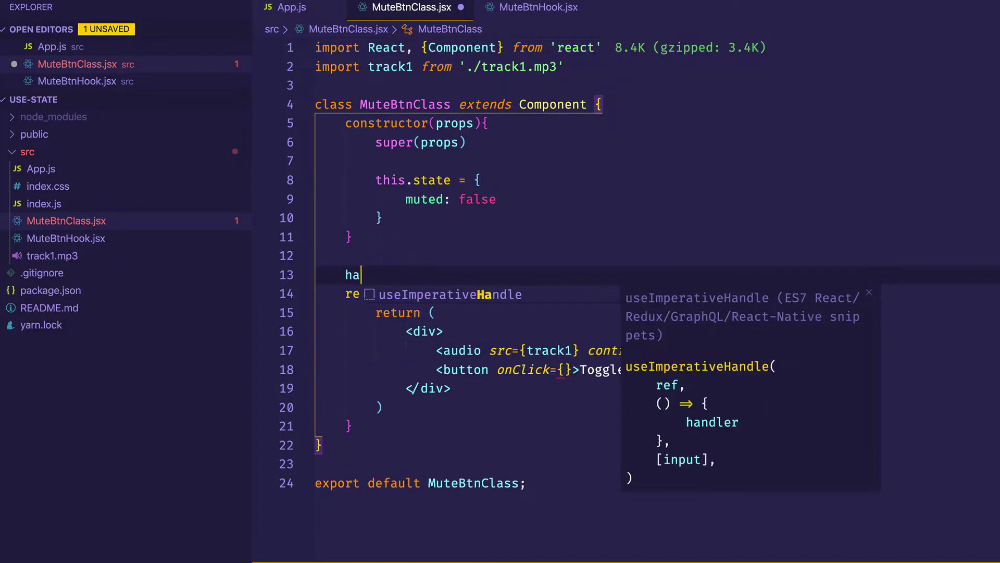
{"action": "type", "text": "ndleToggleMuted ="}
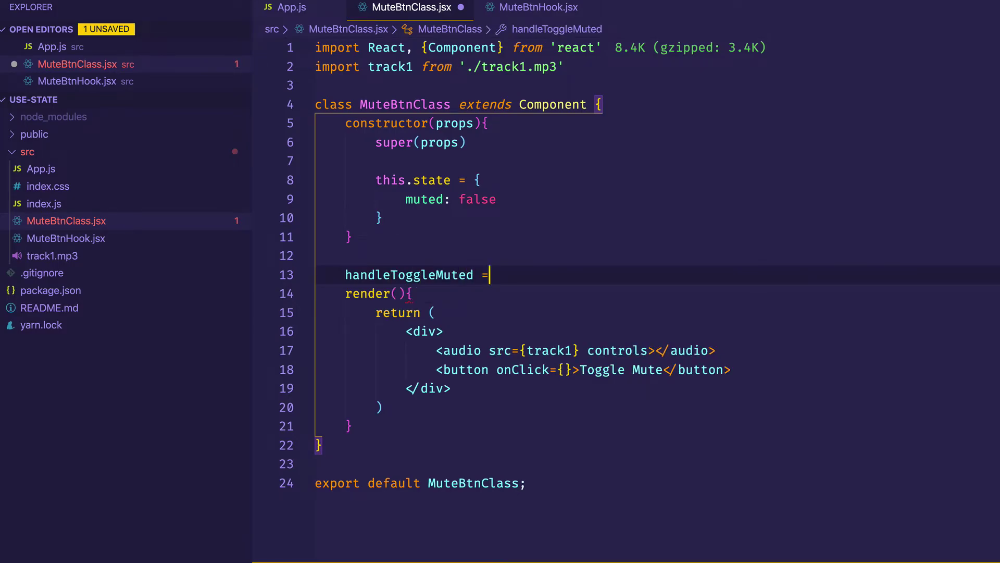
{"action": "type", "text": " () => {"}
{"action": "key", "text": "Return"}
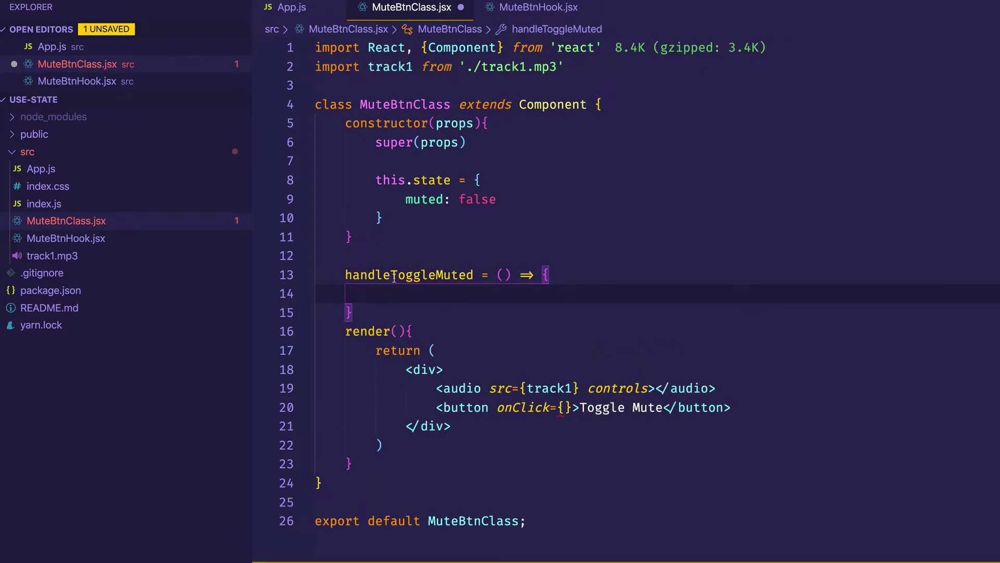
Set the button's onClick to {this.handleToggleMuted}.
{"action": "double_click", "coordinate": [394, 277]}
{"action": "key", "text": "ctrl+c"}
{"action": "left_click", "coordinate": [562, 407]}
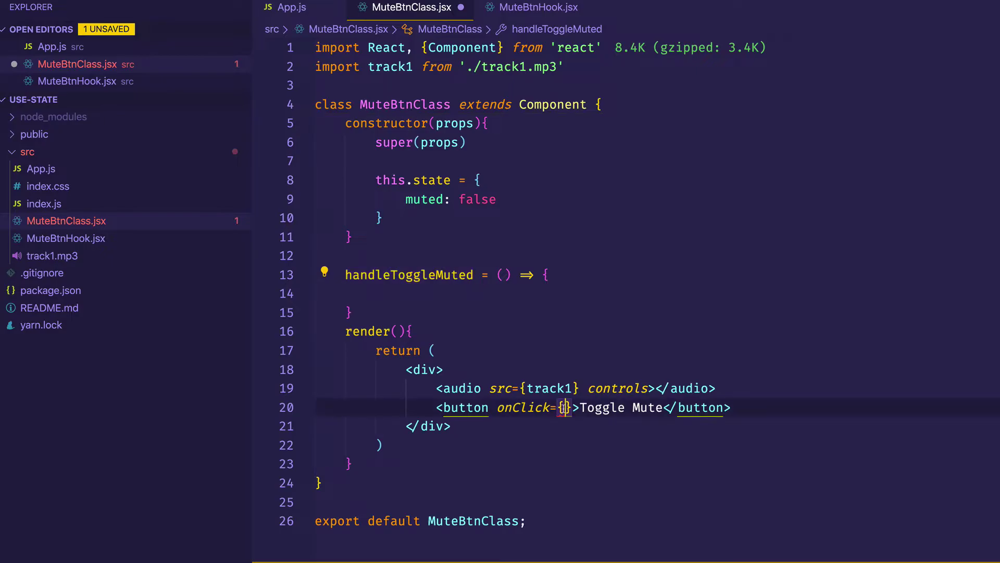
{"action": "key", "text": "ctrl+v"}
{"action": "key", "text": "ctrl+s"}
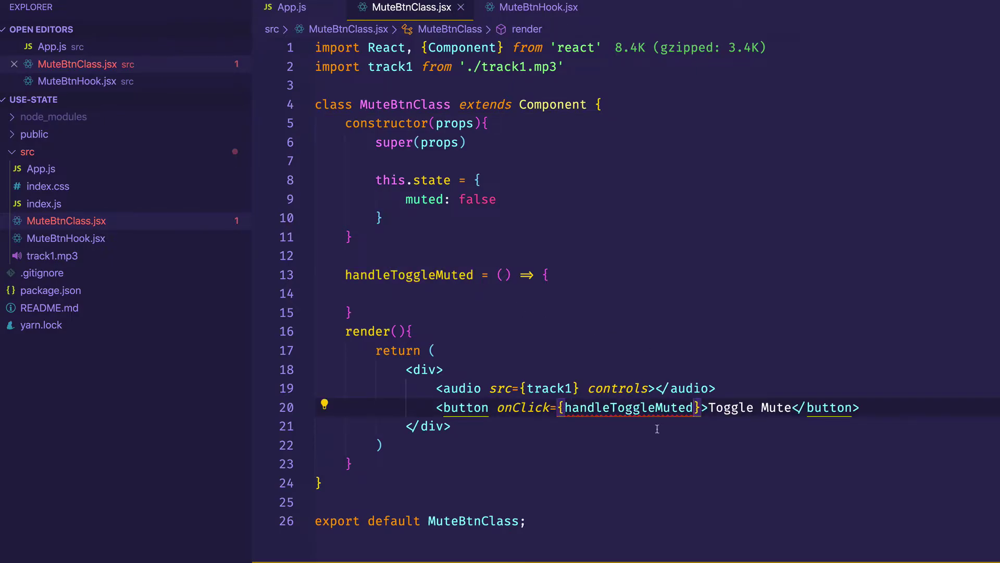
{"action": "left_click", "coordinate": [563, 407]}
{"action": "type", "text": "th"}
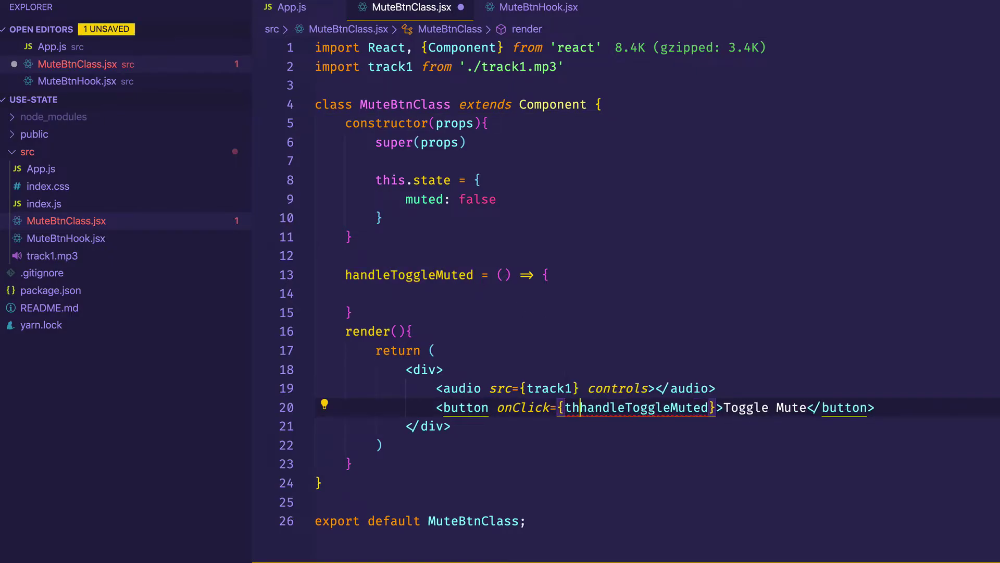
{"action": "type", "text": "is."}
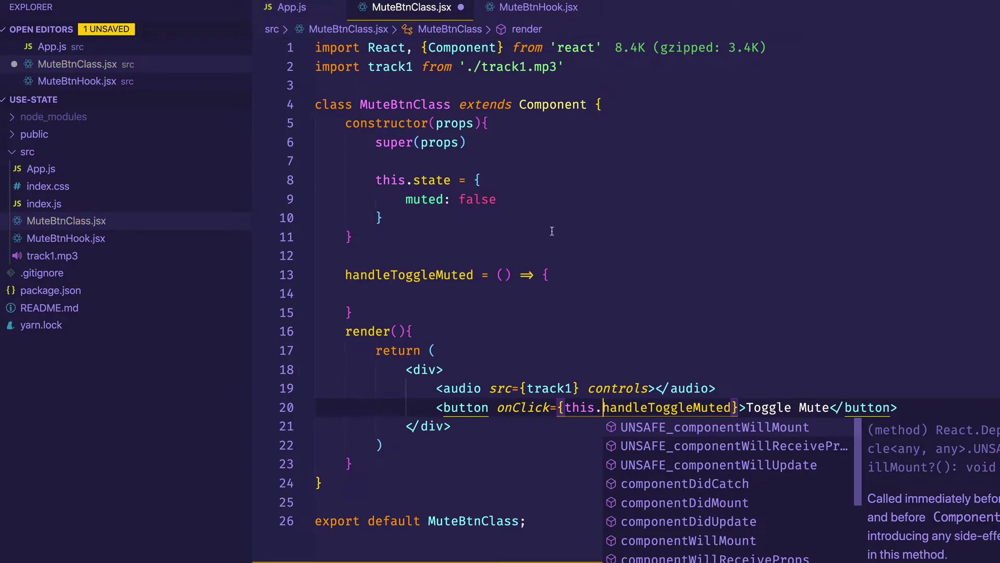
{"action": "left_click", "coordinate": [561, 180]}
{"action": "left_click", "coordinate": [603, 275]}
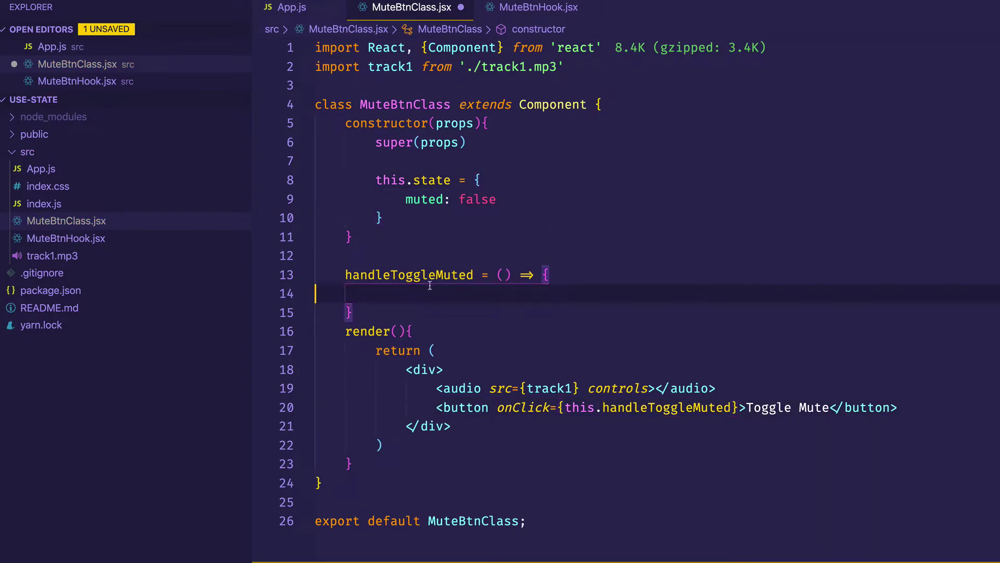
Make handleToggleMuted call this.setState({ muted: !this.state.muted }) and save.
{"action": "key", "text": "Down"}
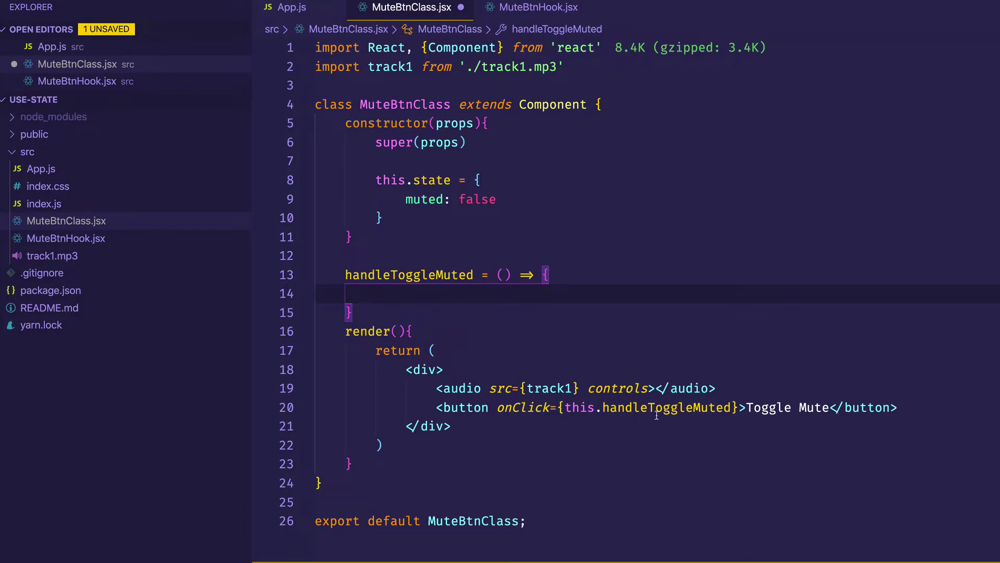
{"action": "type", "text": "thi"}
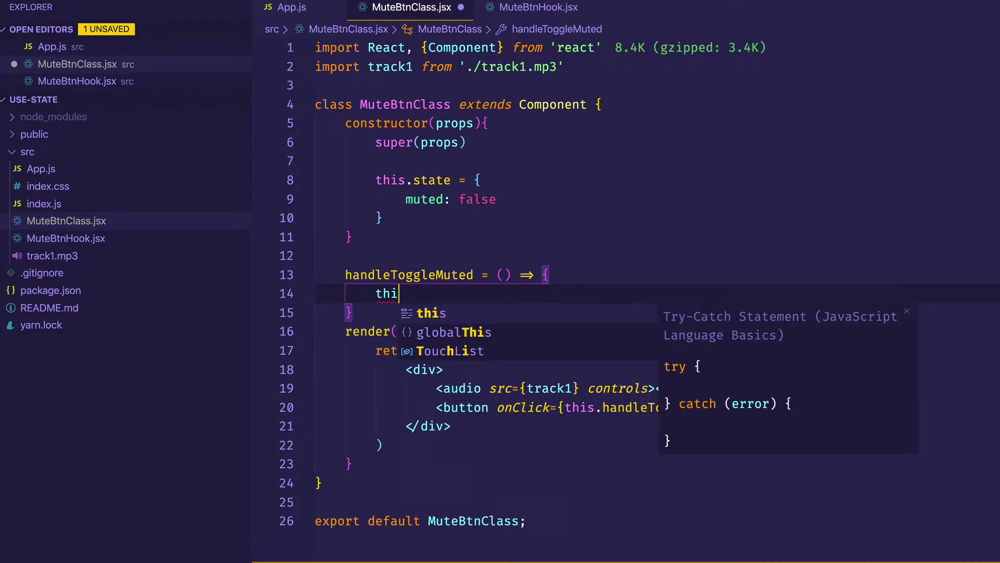
{"action": "type", "text": "s.setState"}
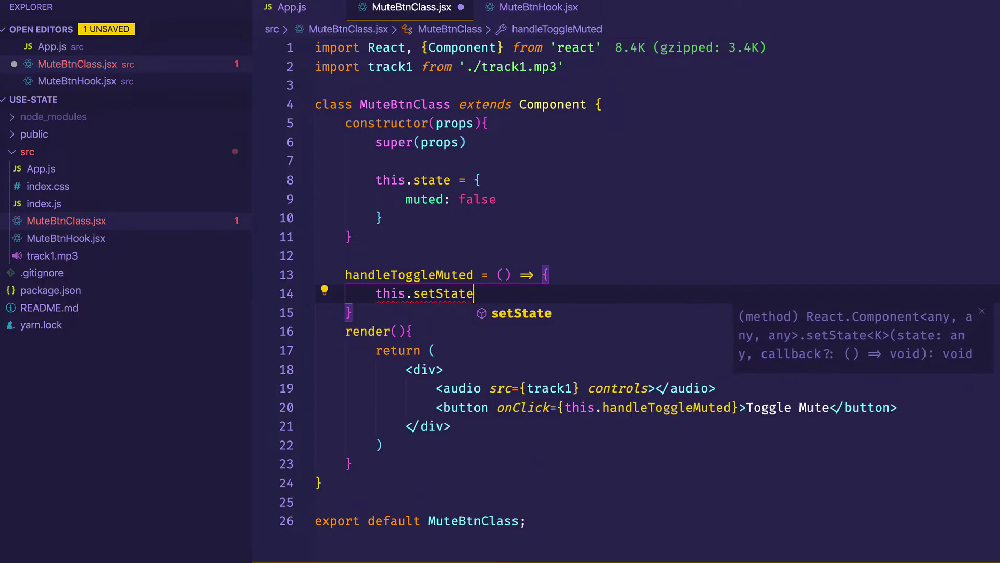
{"action": "type", "text": "({"}
{"action": "key", "text": "Return"}
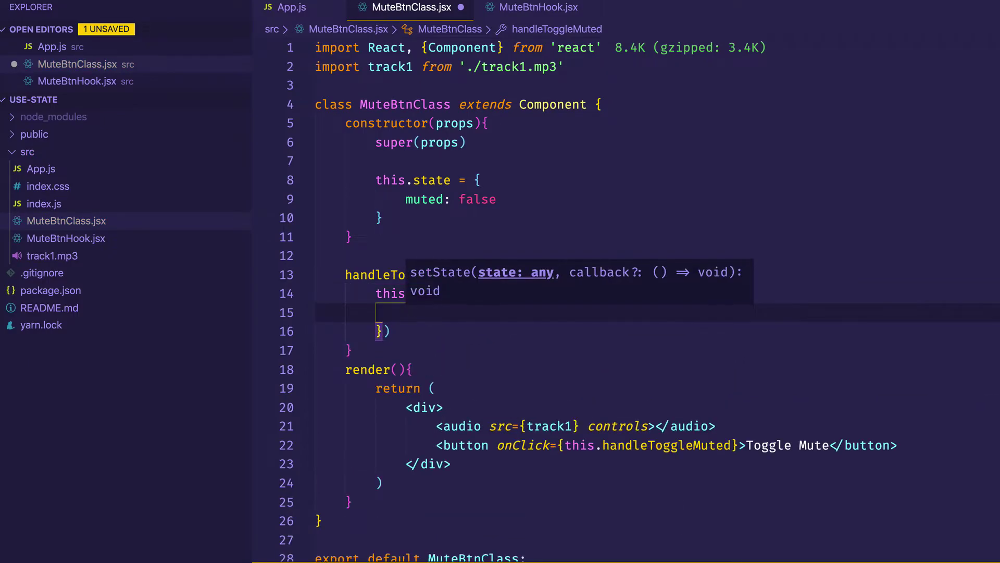
{"action": "type", "text": "muted"}
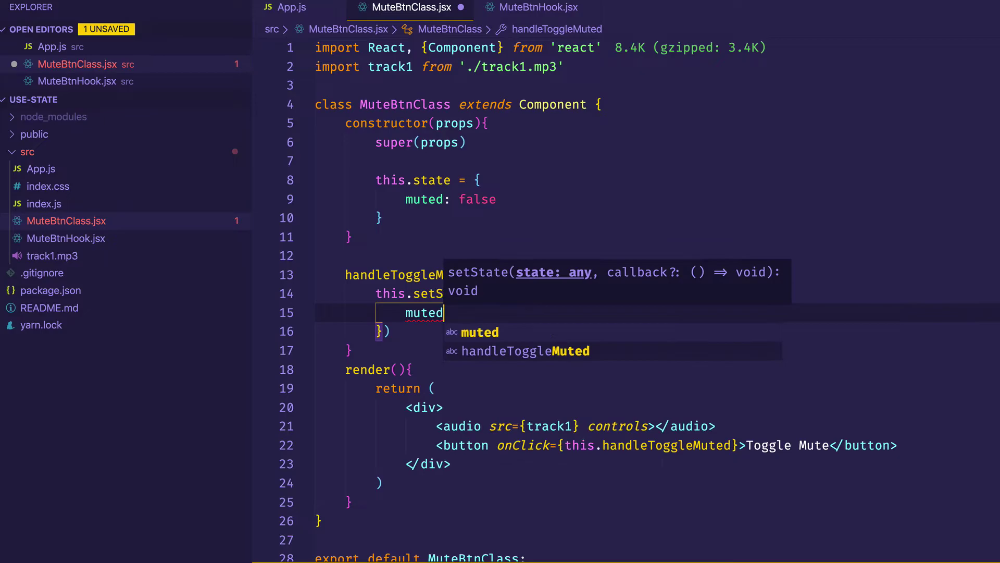
{"action": "type", "text": ":"}
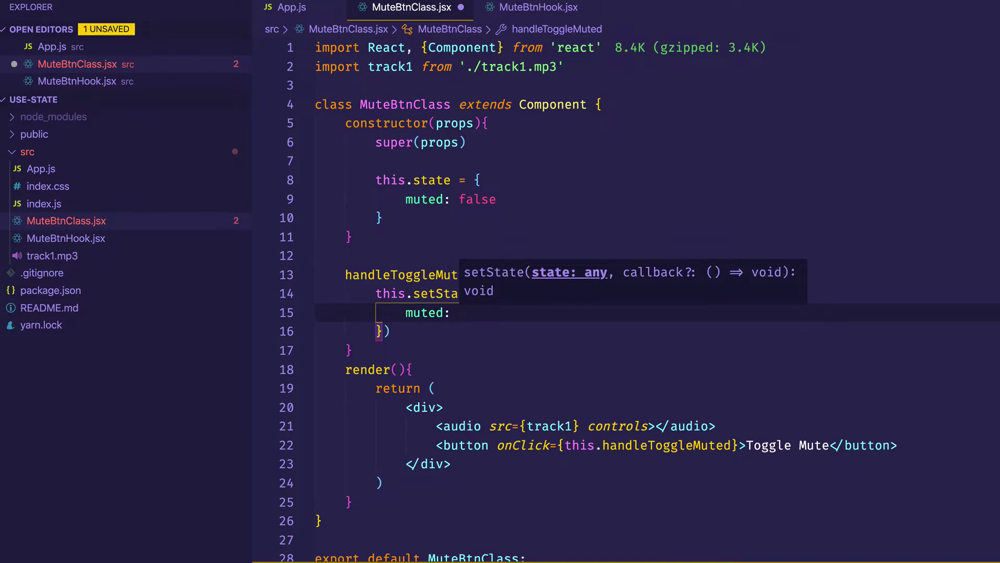
{"action": "type", "text": " !this.state"}
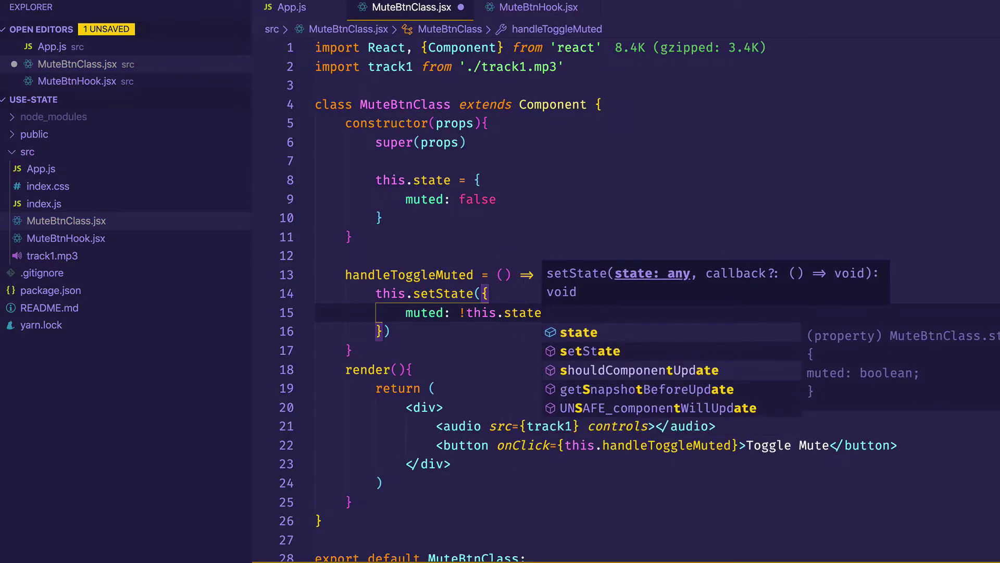
{"action": "type", "text": ".muted"}
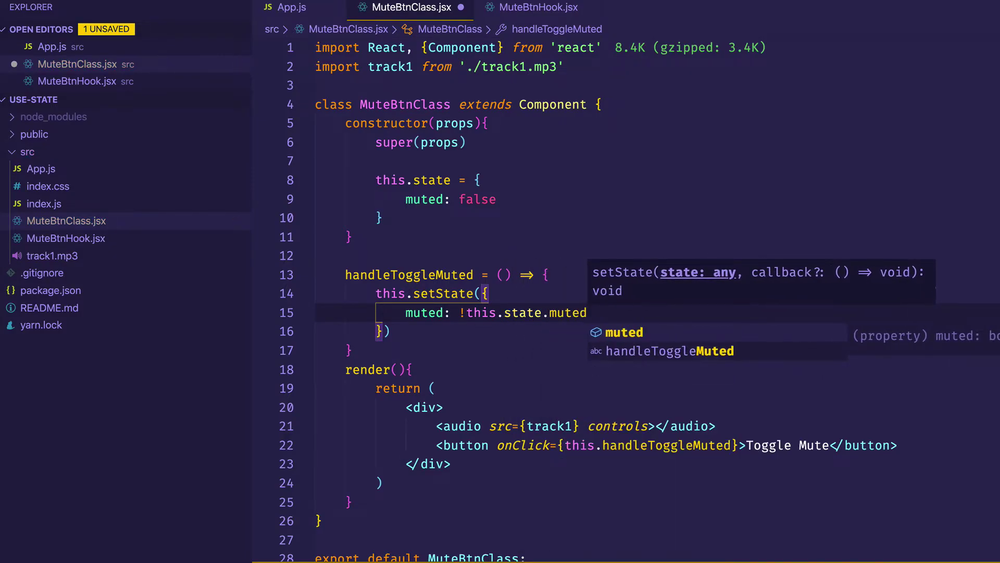
{"action": "key", "text": "ctrl+s"}
{"action": "key", "text": "Escape"}
{"action": "key", "text": "Down"}
{"action": "key", "text": "Down"}
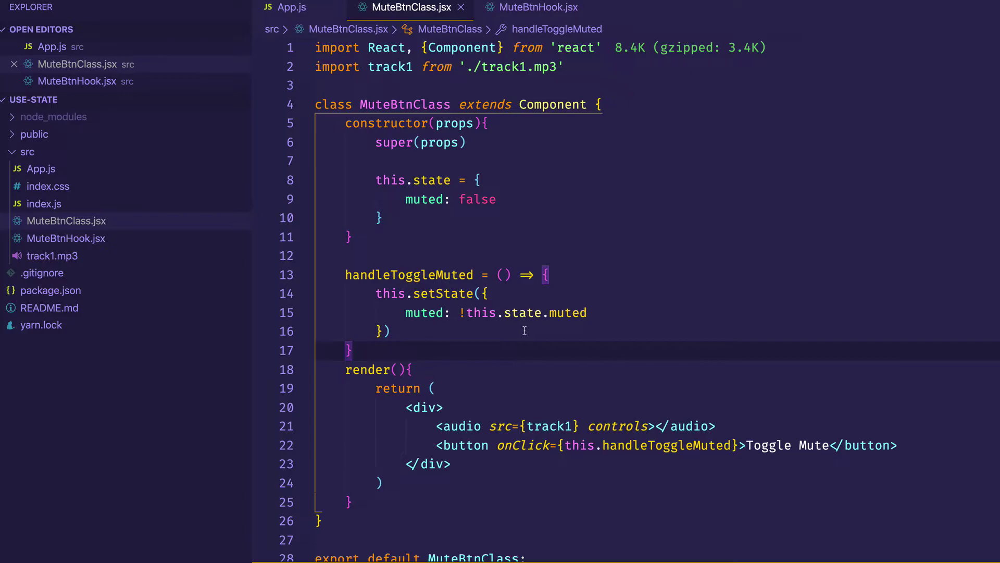
Add muted={this.state.muted} after controls on the audio tag and save.
{"action": "left_click", "coordinate": [649, 427]}
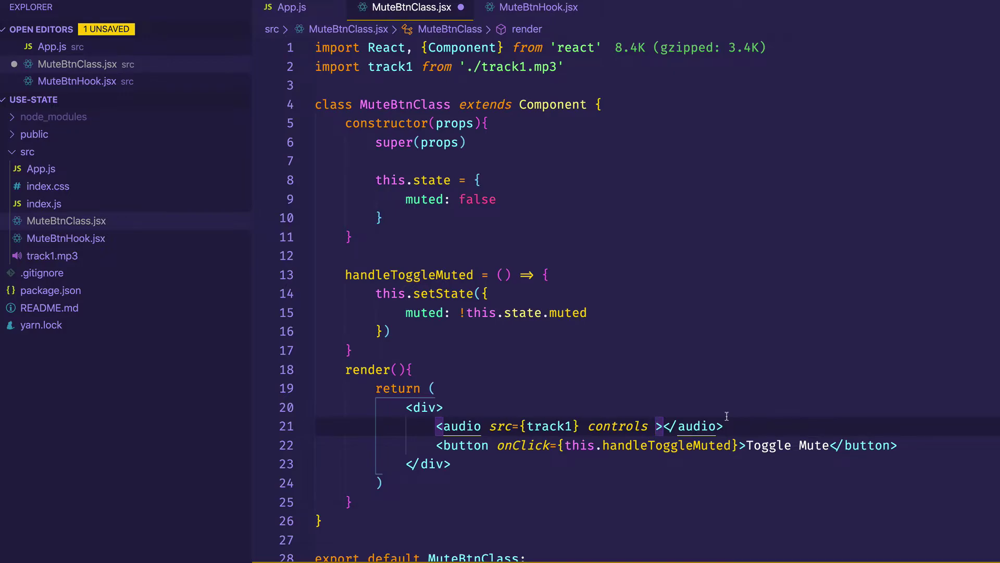
{"action": "type", "text": "m"}
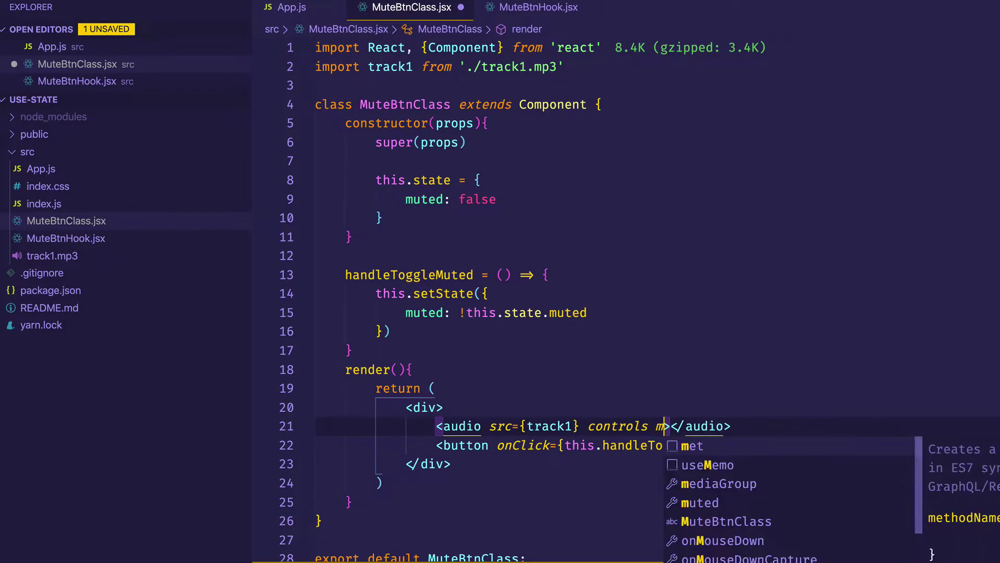
{"action": "type", "text": "ute></aud"}
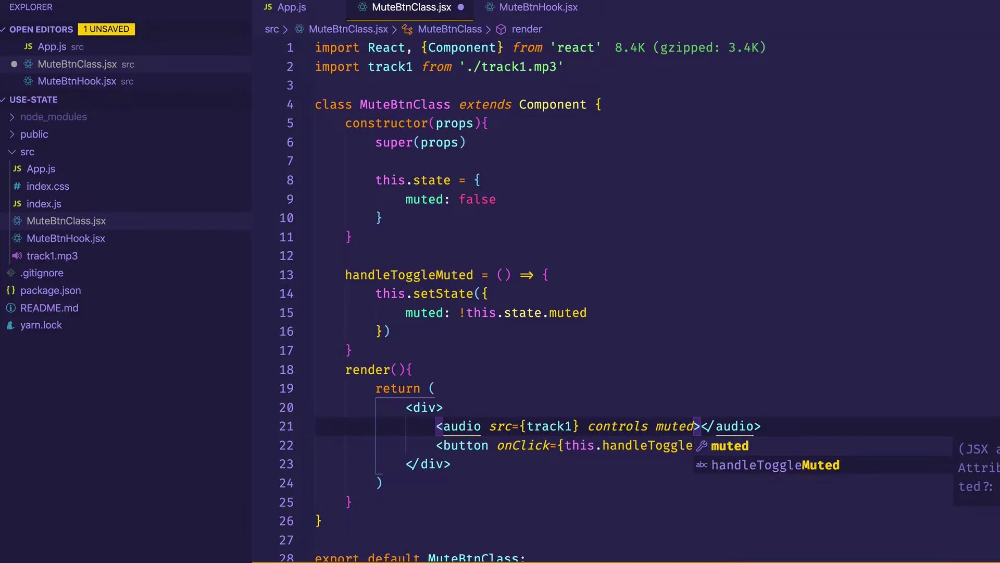
{"action": "key", "text": "Escape"}
{"action": "type", "text": "={"}
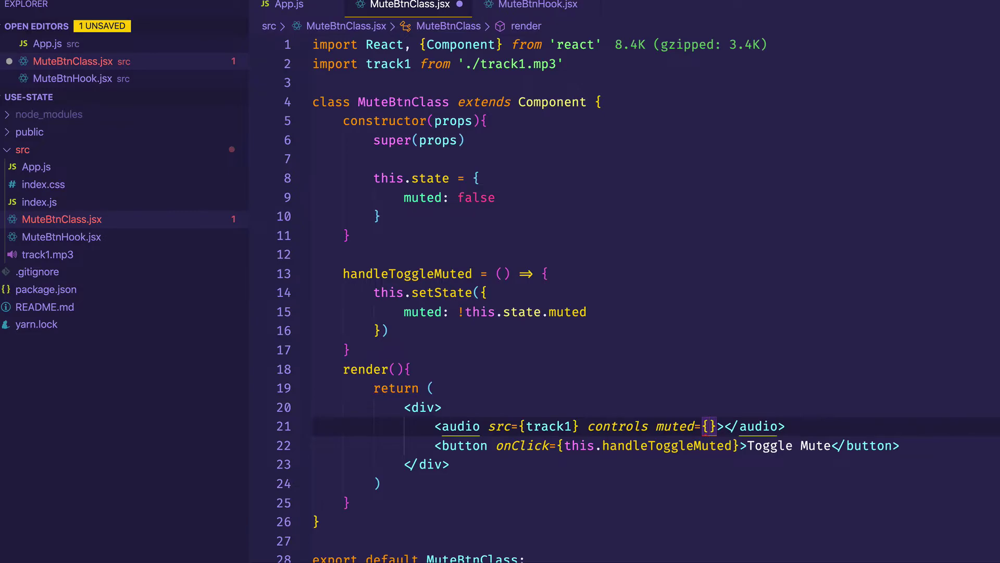
{"action": "type", "text": "this.sta"}
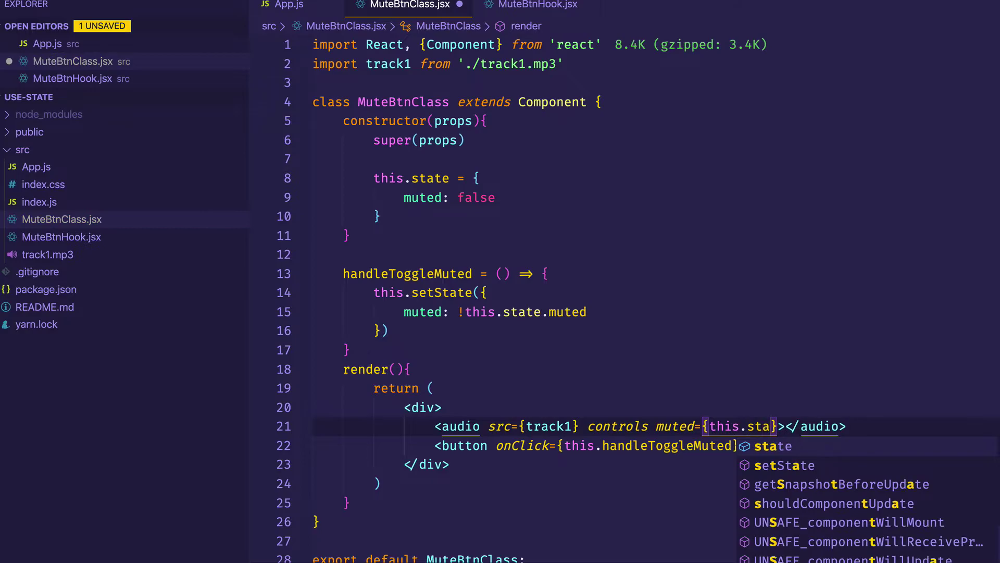
{"action": "type", "text": "te.muted"}
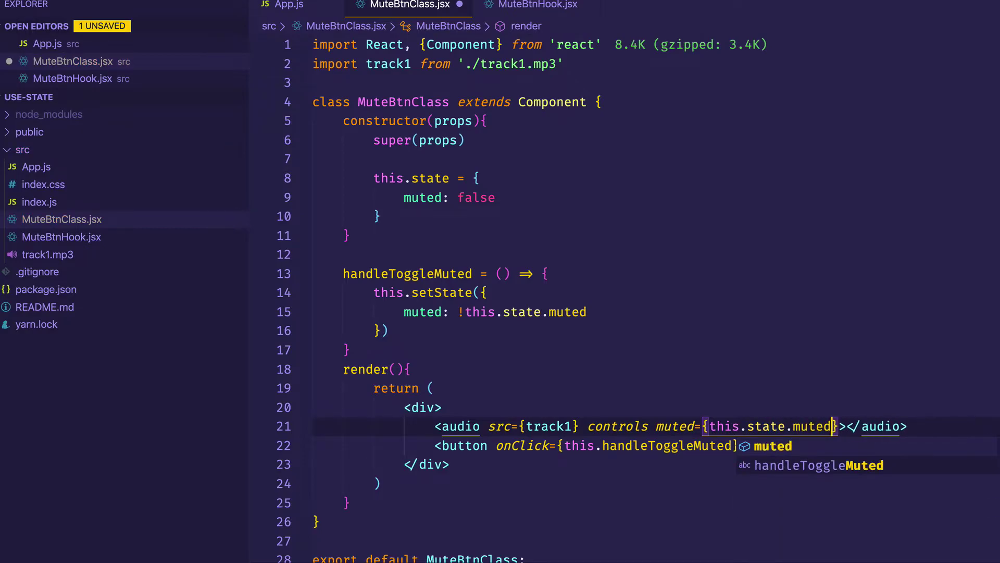
{"action": "key", "text": "ctrl+s"}
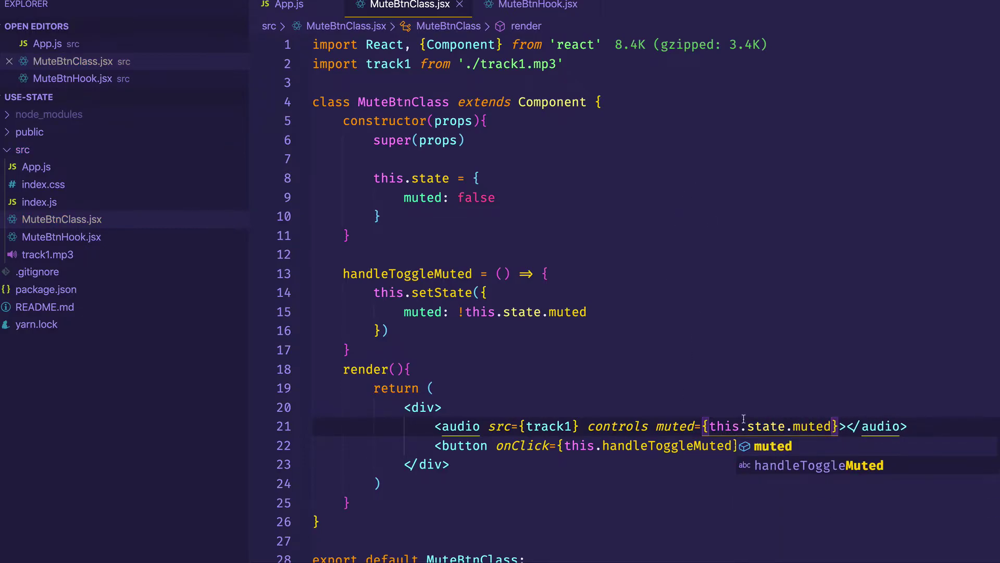
Lower the player volume and start playing the track in Chrome.
{"action": "left_click", "coordinate": [757, 374]}
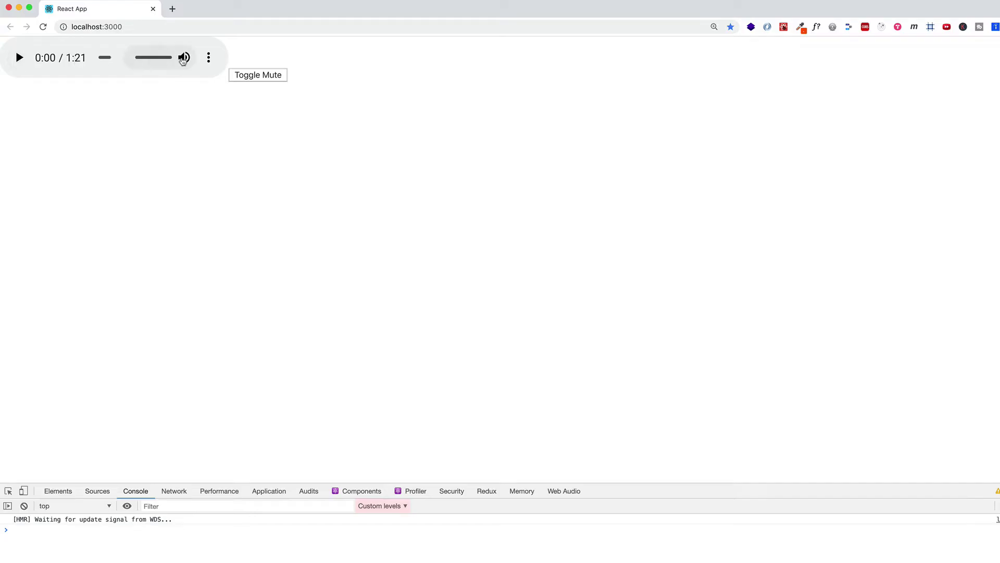
{"action": "left_click_drag", "start_coordinate": [167, 58], "coordinate": [157, 60]}
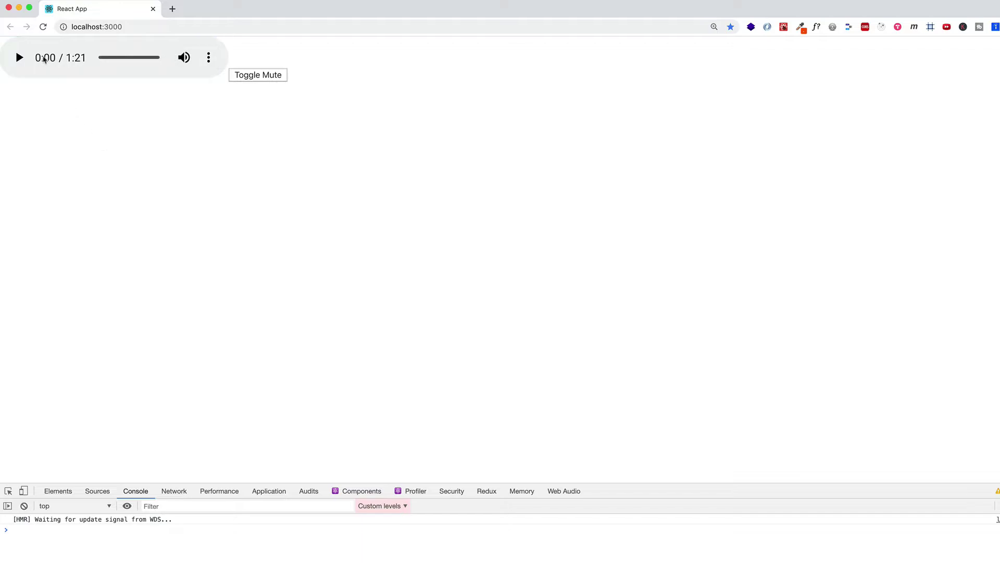
{"action": "left_click", "coordinate": [19, 58]}
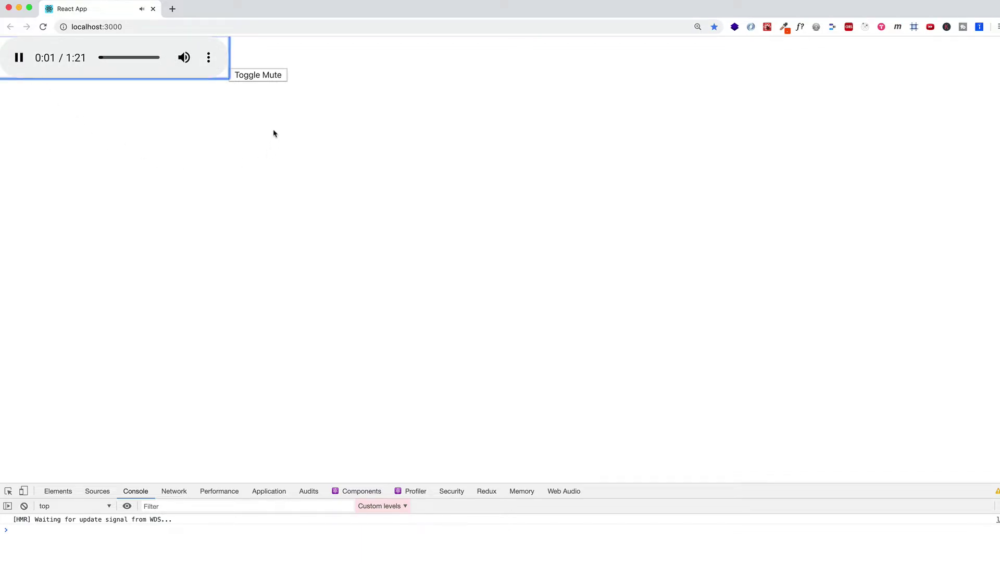
Toggle the class component's mute until the track plays unmuted, then pause at 0:15.
{"action": "left_click", "coordinate": [273, 76]}
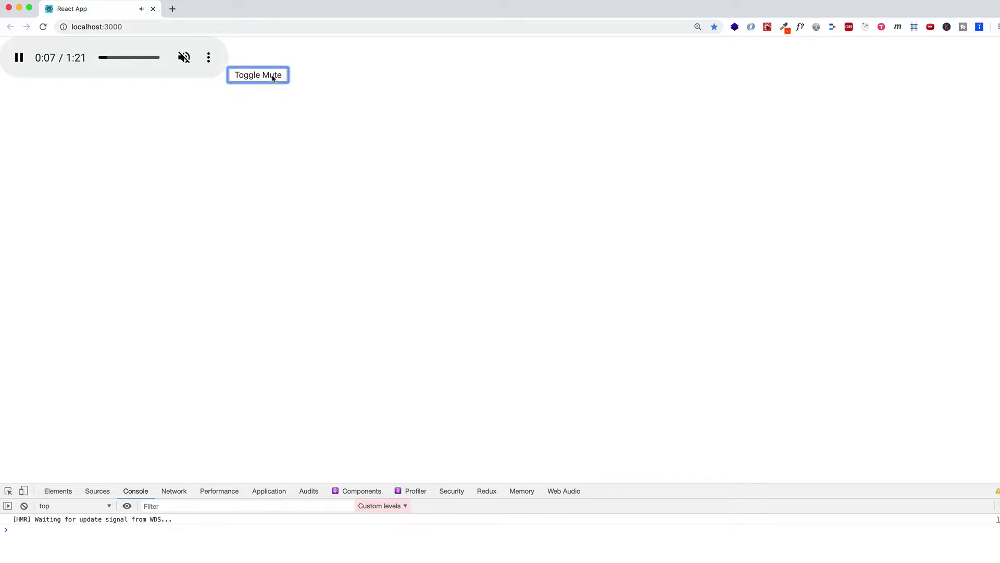
{"action": "left_click", "coordinate": [273, 77]}
{"action": "left_click", "coordinate": [269, 77]}
{"action": "left_click", "coordinate": [19, 58]}
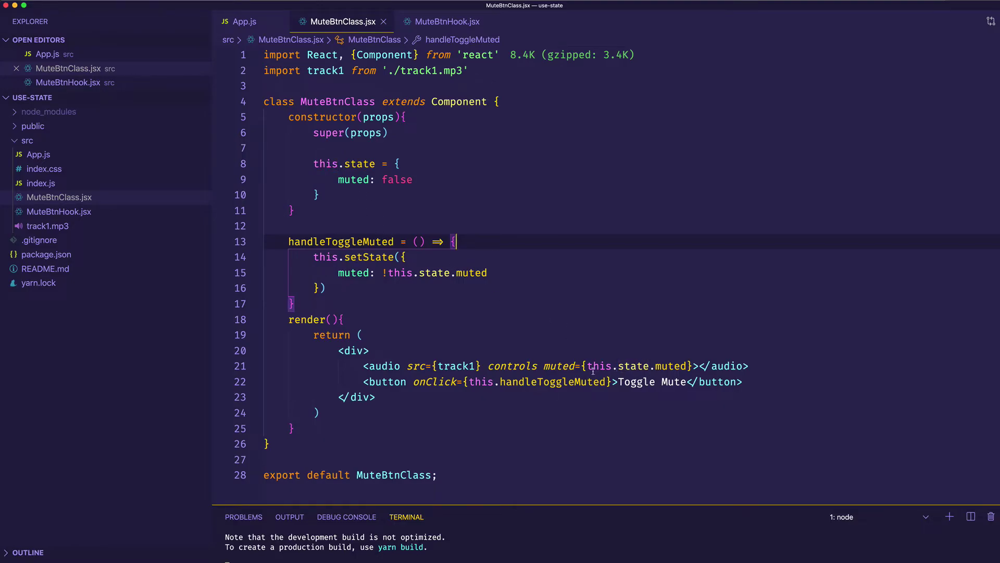
{"action": "left_click", "coordinate": [536, 423]}
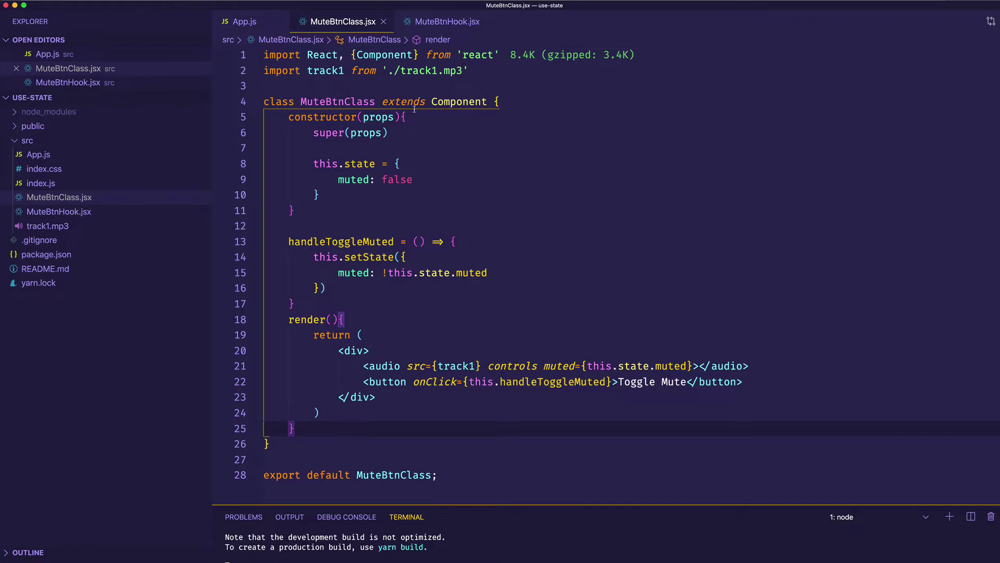
Start MuteBtnHook.jsx with import React from 'react' and split it into a second editor.
{"action": "left_click", "coordinate": [446, 21]}
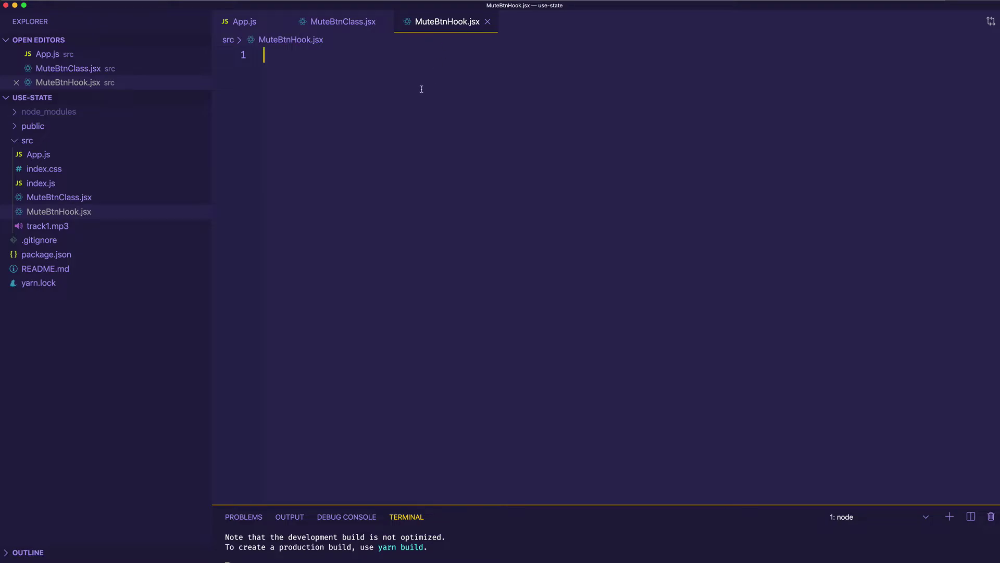
{"action": "type", "text": "im"}
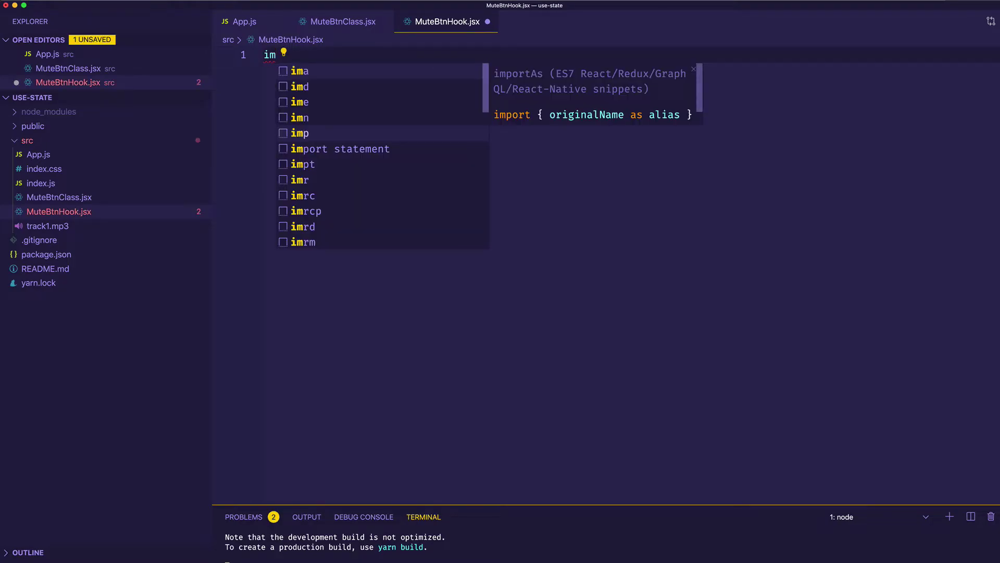
{"action": "type", "text": "port React fro"}
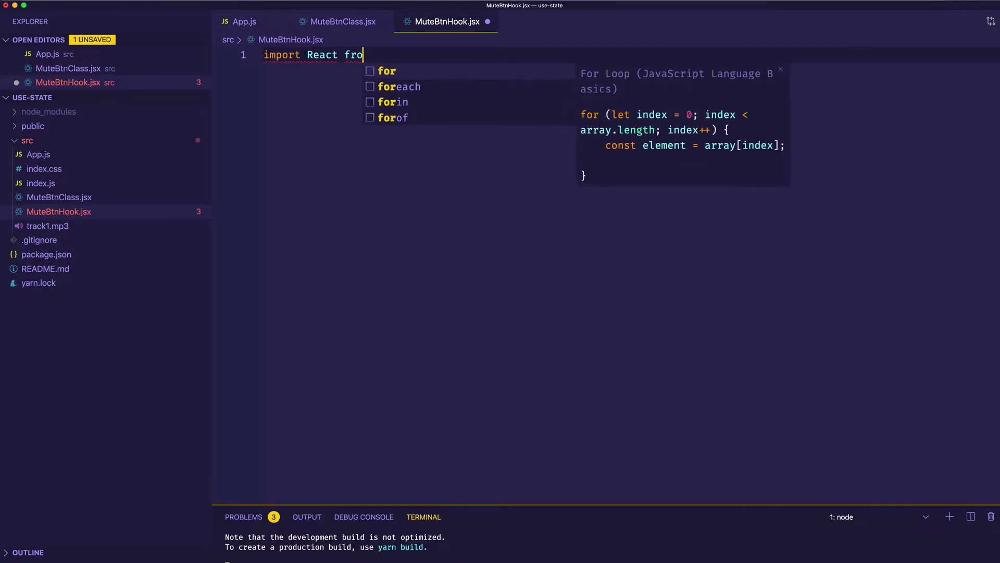
{"action": "type", "text": "m 'react"}
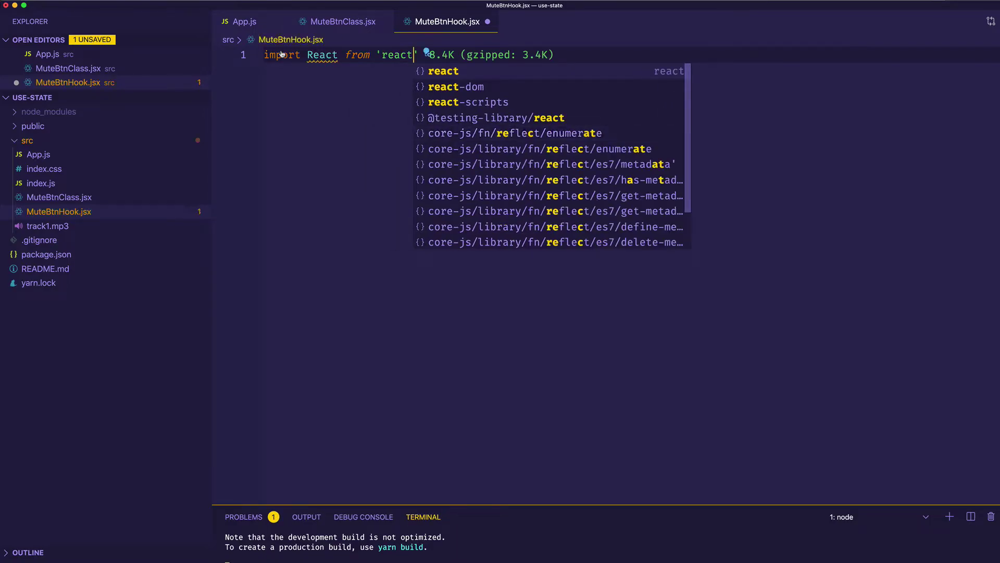
{"action": "key", "text": "Escape"}
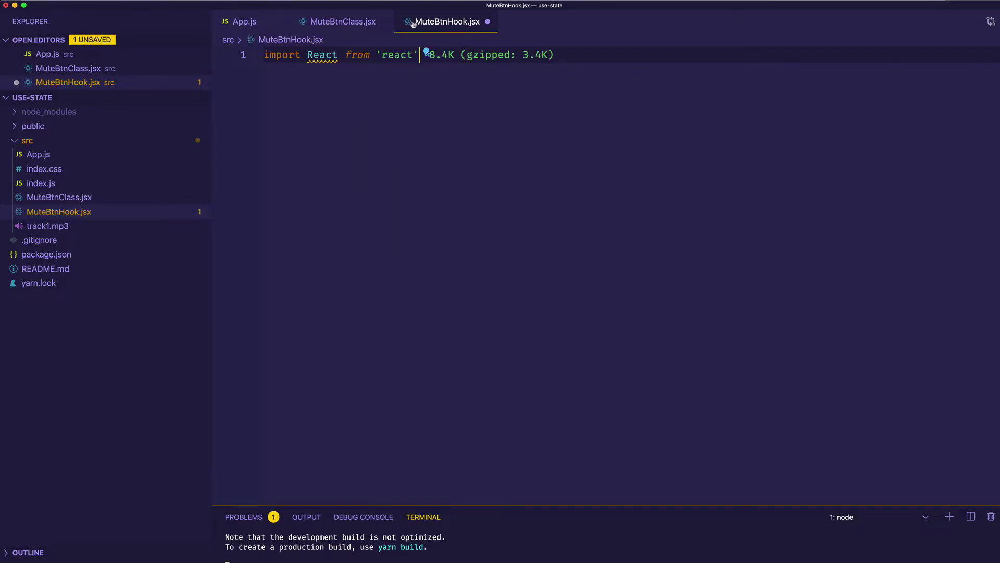
{"action": "key", "text": "super+backslash"}
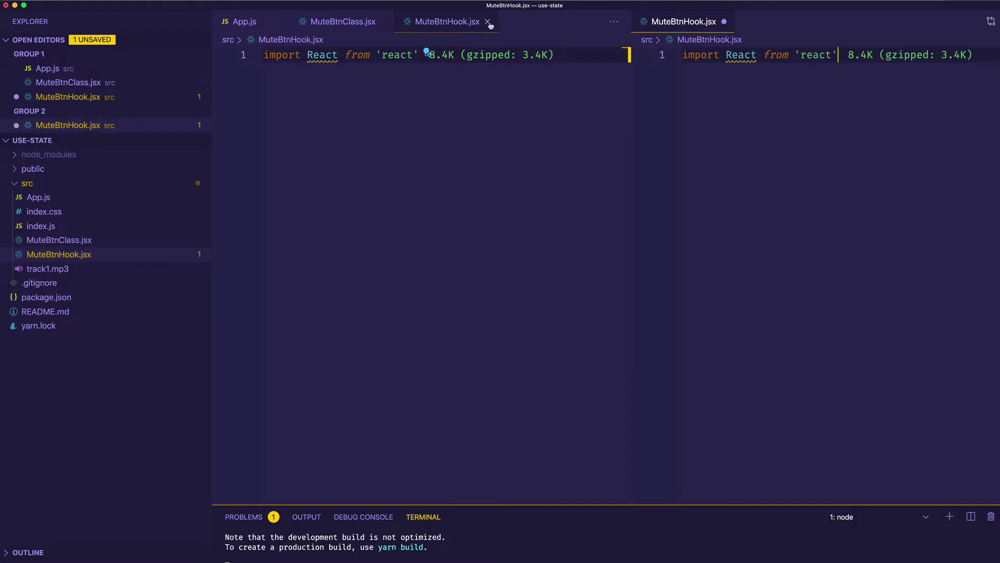
Close the duplicate hook tab, hide the sidebar, and save MuteBtnHook.jsx.
{"action": "key", "text": "super+w"}
{"action": "key", "text": "super+b"}
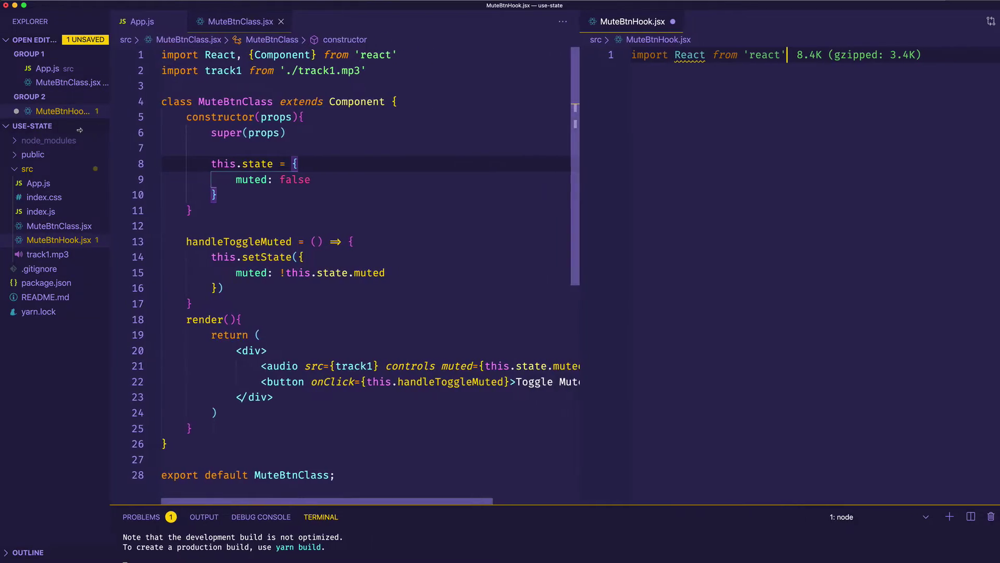
{"action": "left_click_drag", "start_coordinate": [524, 129], "coordinate": [569, 131]}
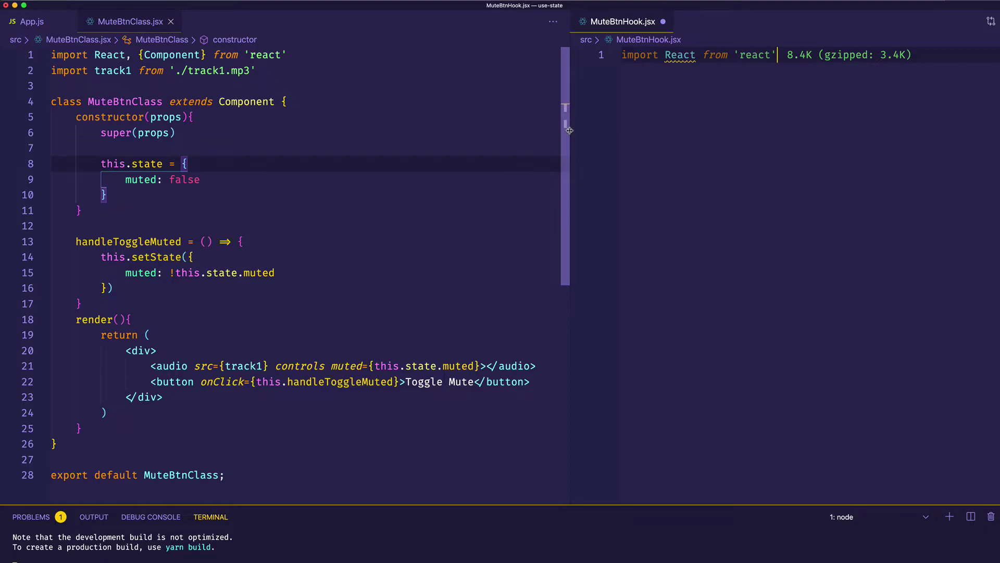
{"action": "key", "text": "super+s"}
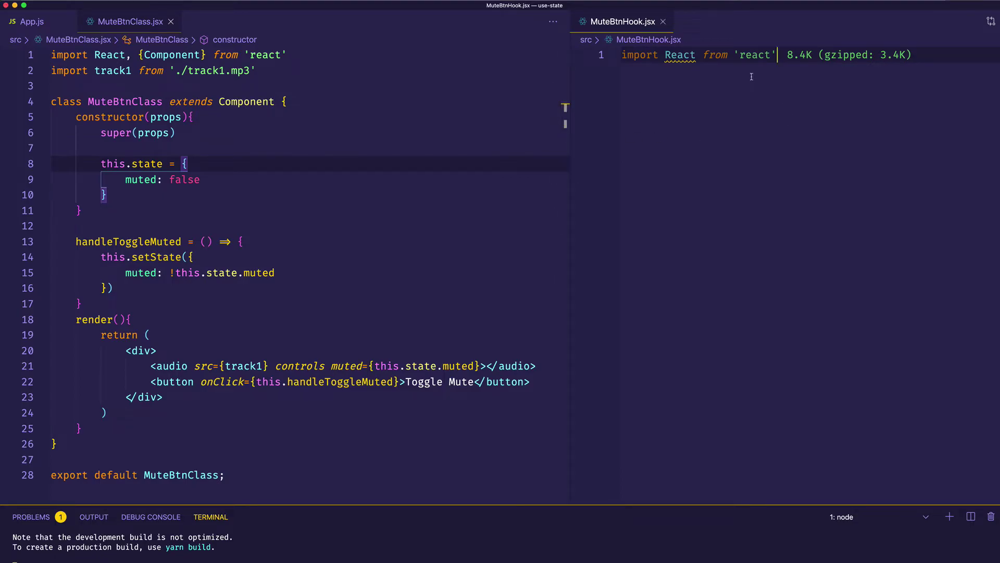
{"action": "mouse_move", "coordinate": [679, 55]}
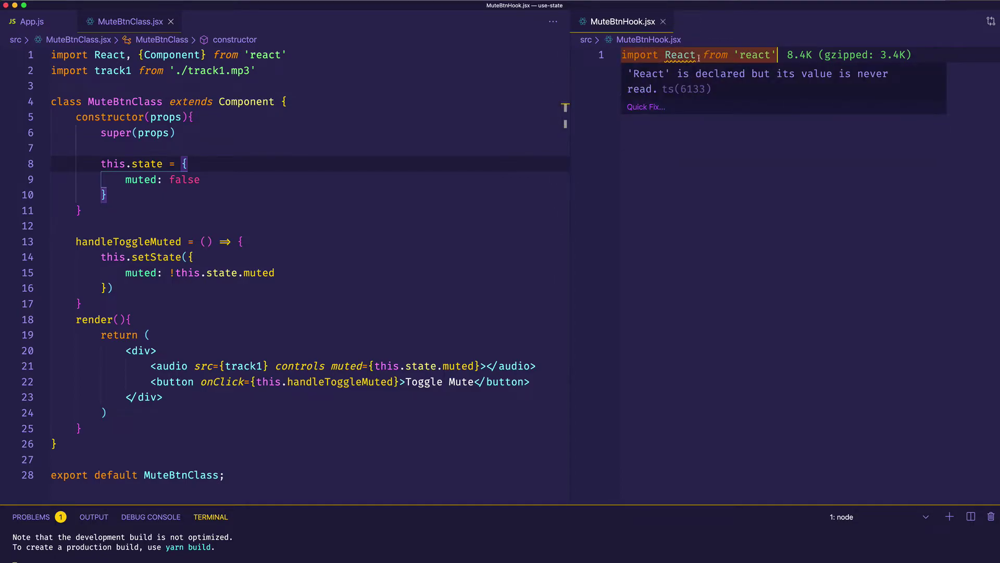
{"action": "type", "text": ", "}
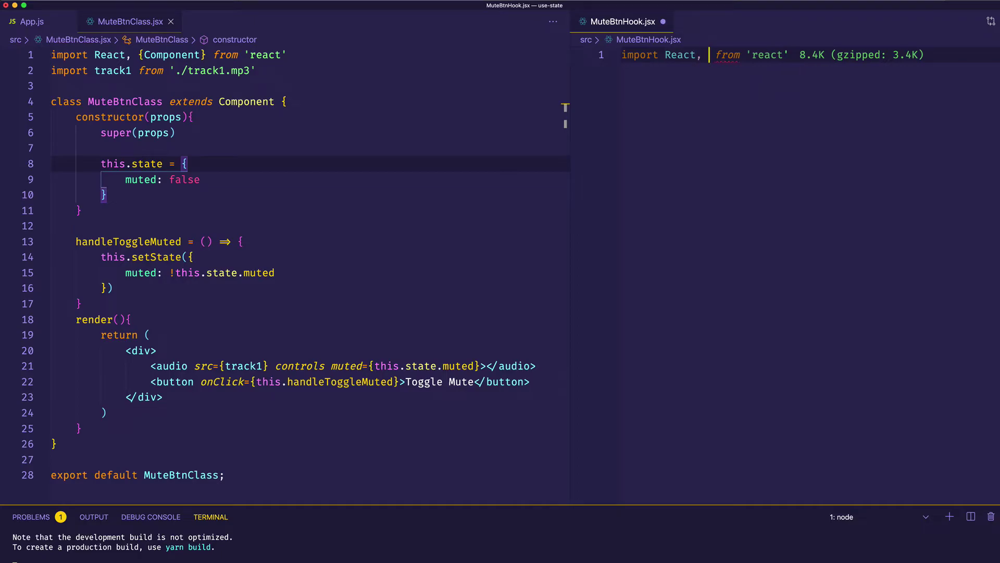
{"action": "type", "text": "{"}
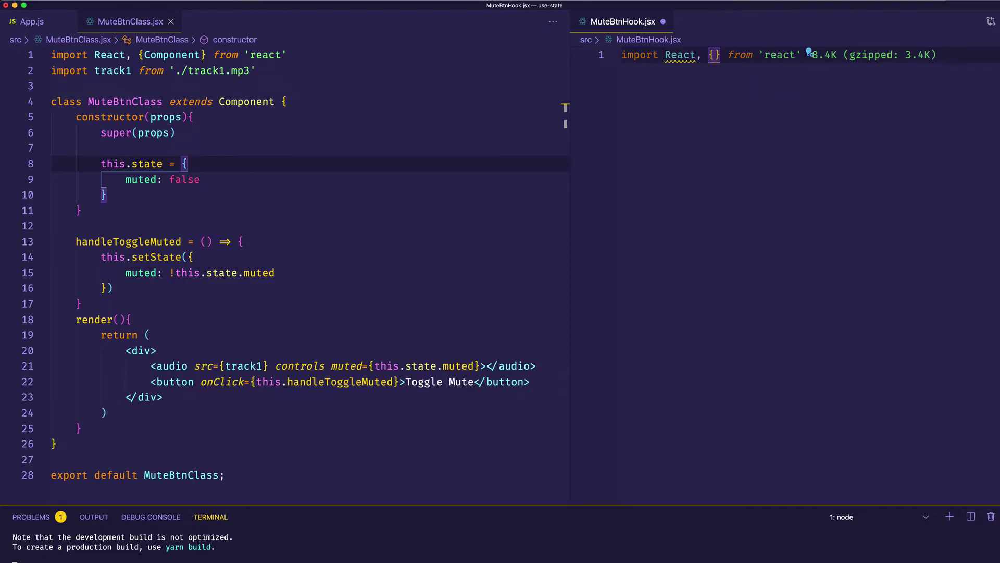
{"action": "type", "text": "useStat} from 're"}
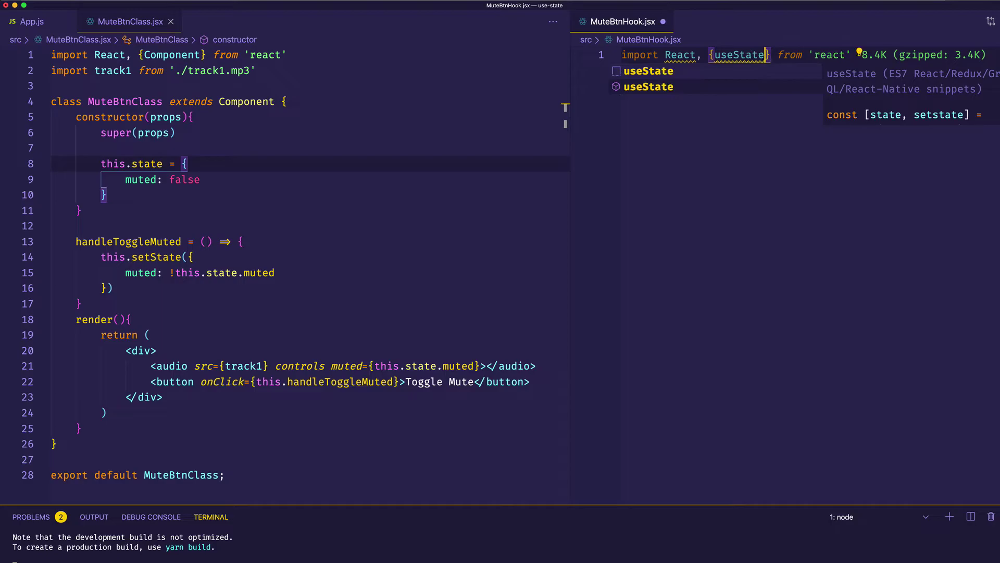
Add {useState} to the React import and import track1 from './track1.mp3'.
{"action": "key", "text": "Escape"}
{"action": "key", "text": "End"}
{"action": "key", "text": "Return"}
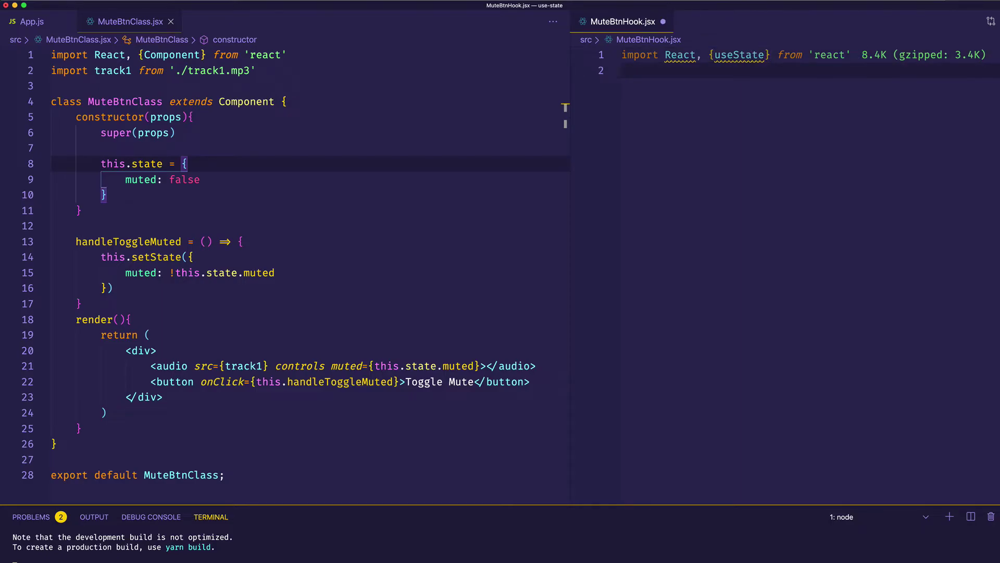
{"action": "type", "text": "import trac"}
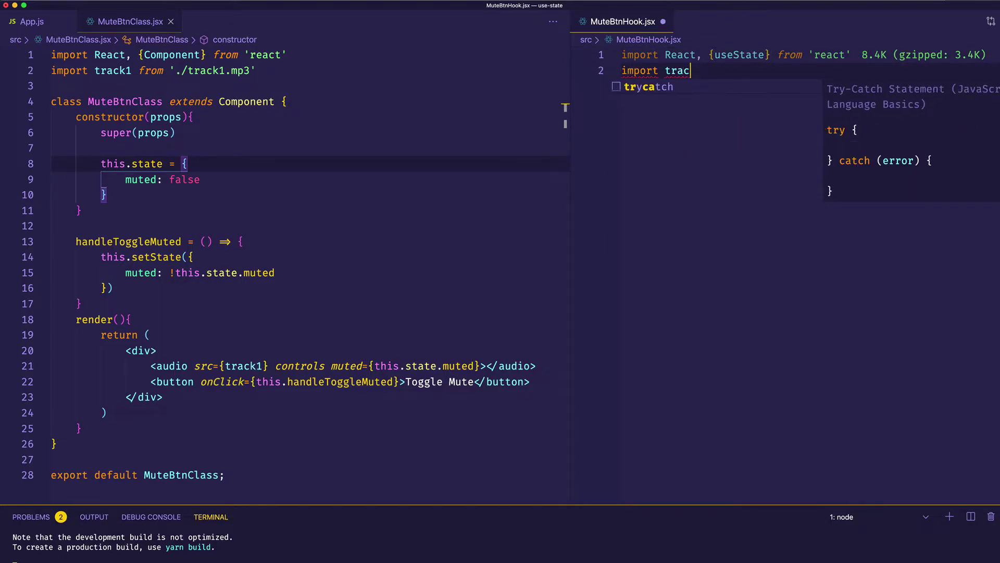
{"action": "type", "text": "k1 from"}
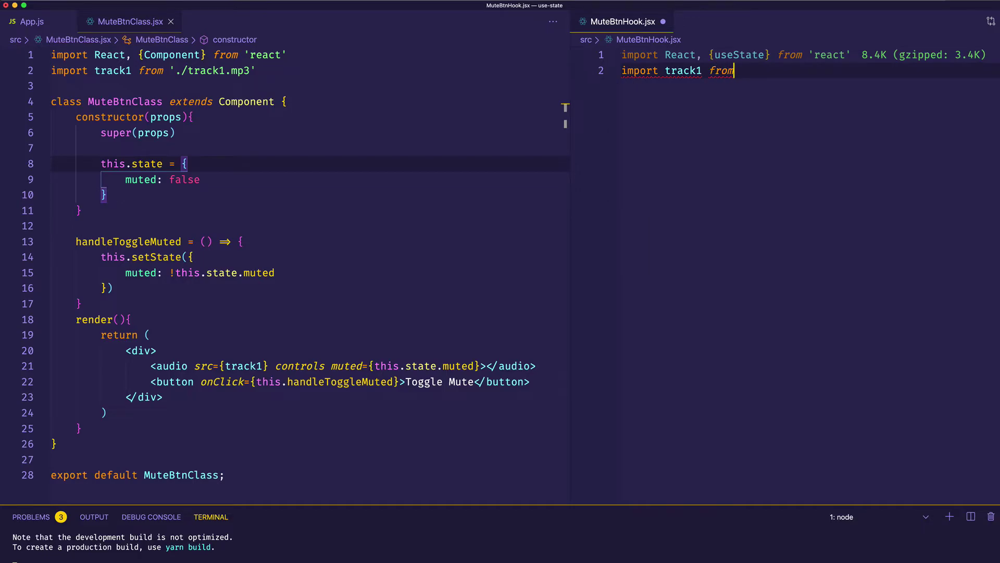
{"action": "type", "text": " './track1"}
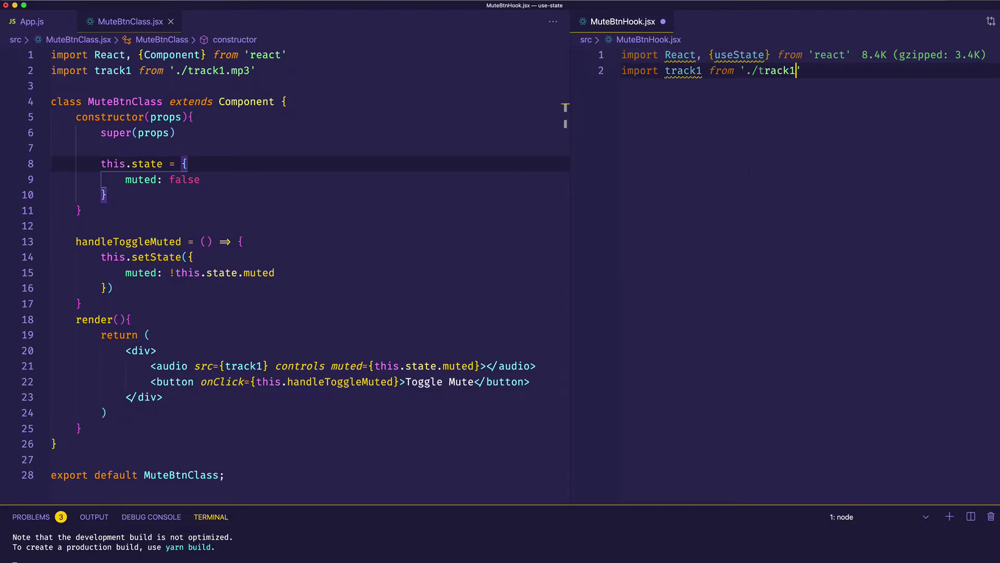
{"action": "type", "text": ".mp3"}
{"action": "key", "text": "Right"}
{"action": "key", "text": "Return"}
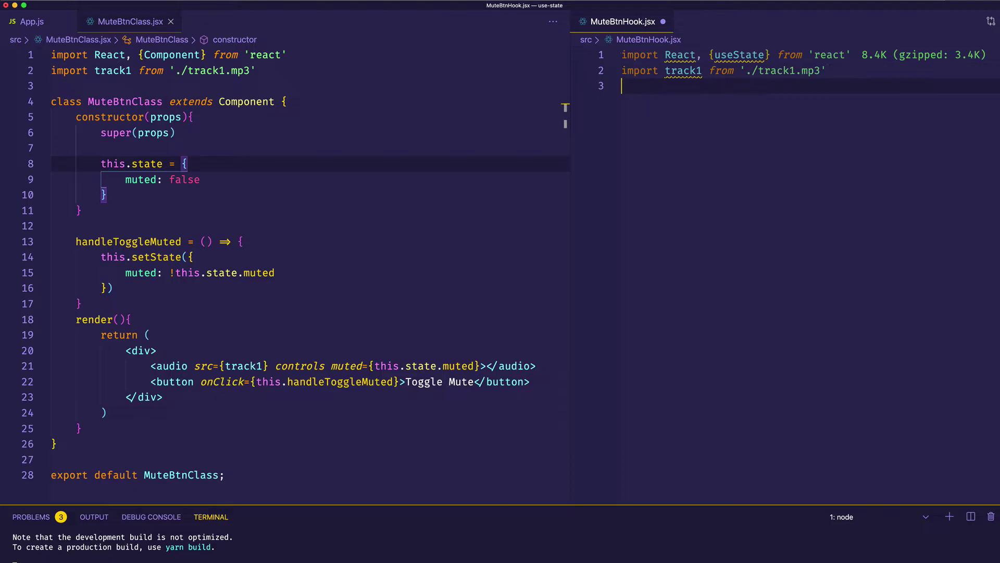
Write const MuteBtnHook = () => { return }, followed by export default MuteBtnHook.
{"action": "key", "text": "Return"}
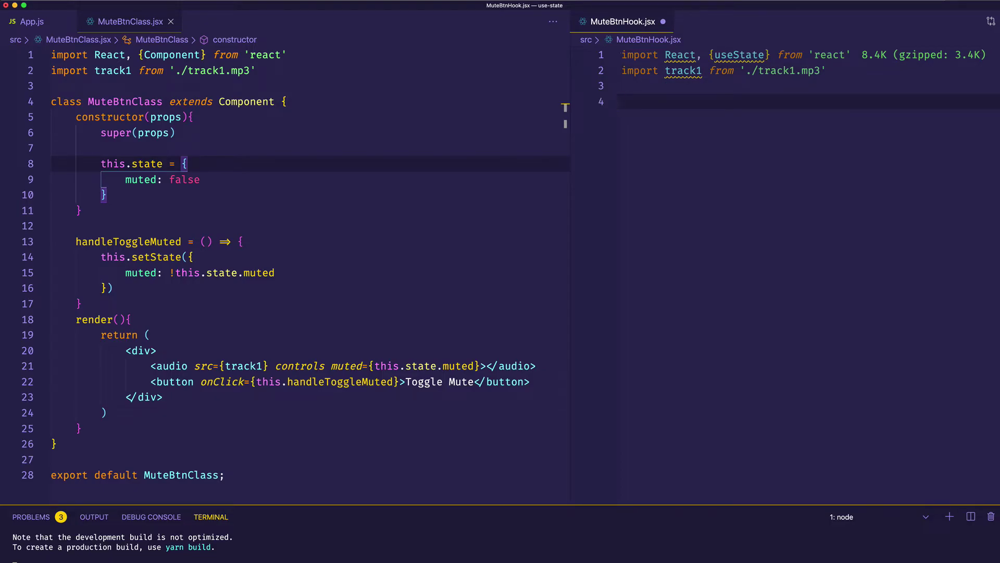
{"action": "type", "text": "const M"}
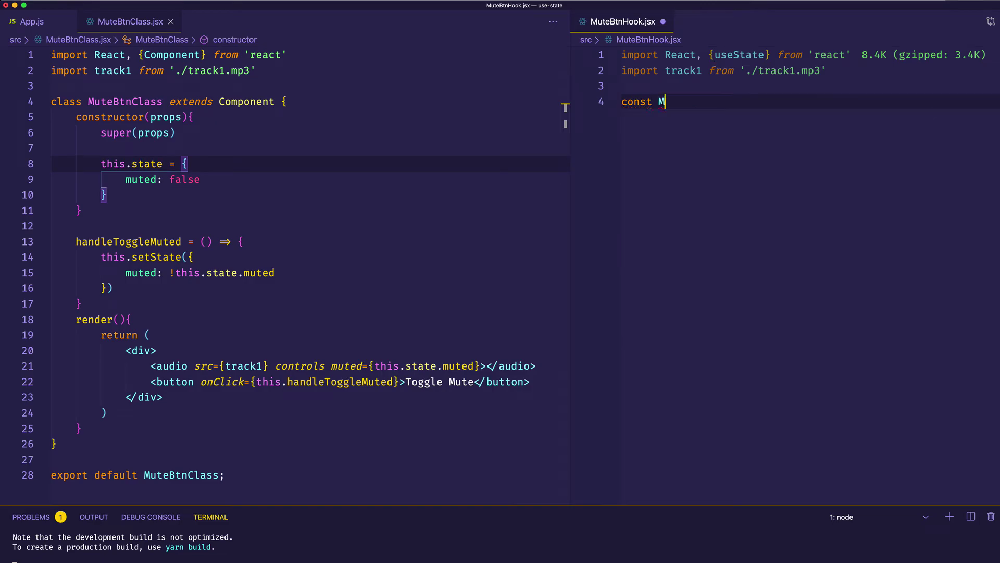
{"action": "type", "text": "uteBtnHook"}
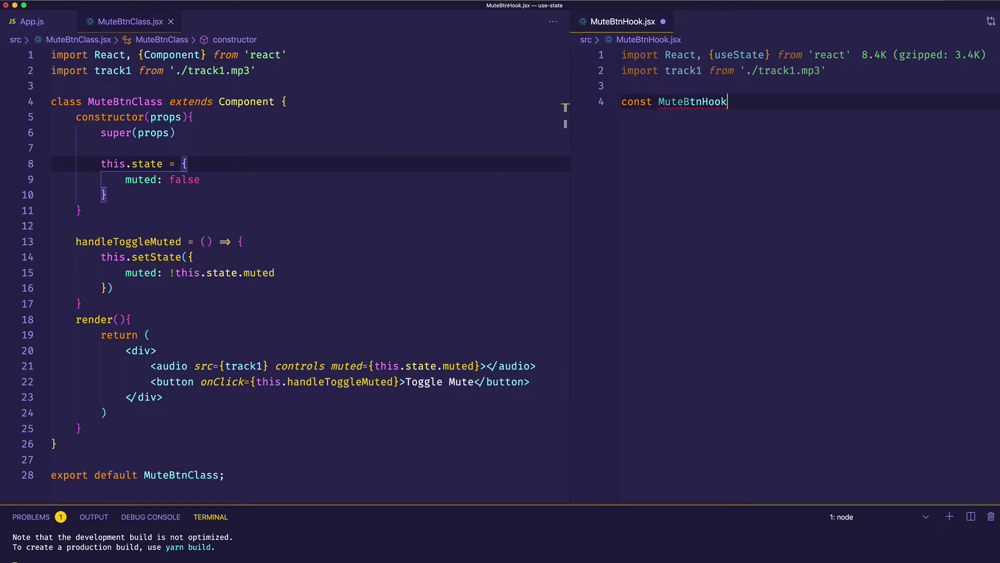
{"action": "type", "text": " = () "}
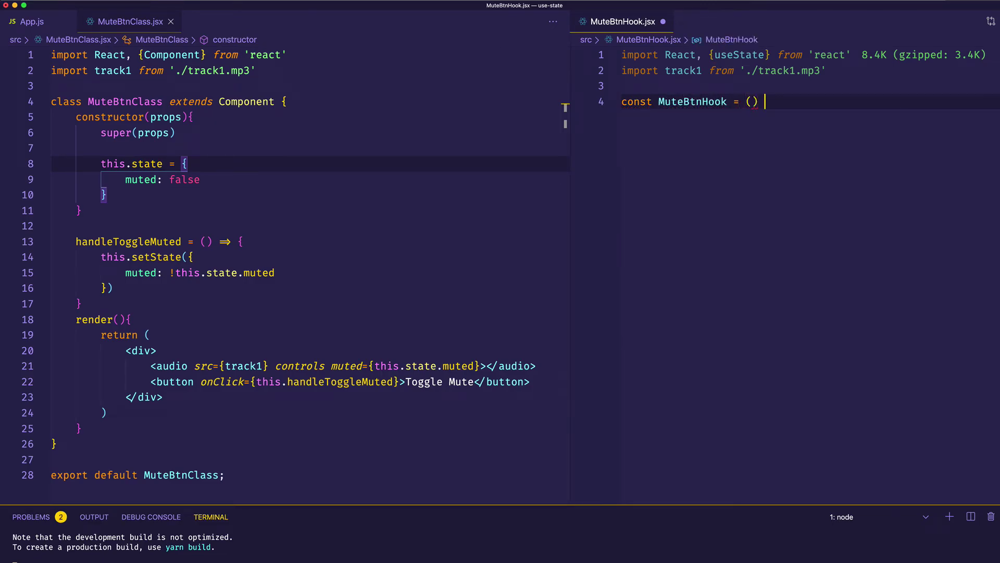
{"action": "type", "text": "=> {"}
{"action": "key", "text": "Return"}
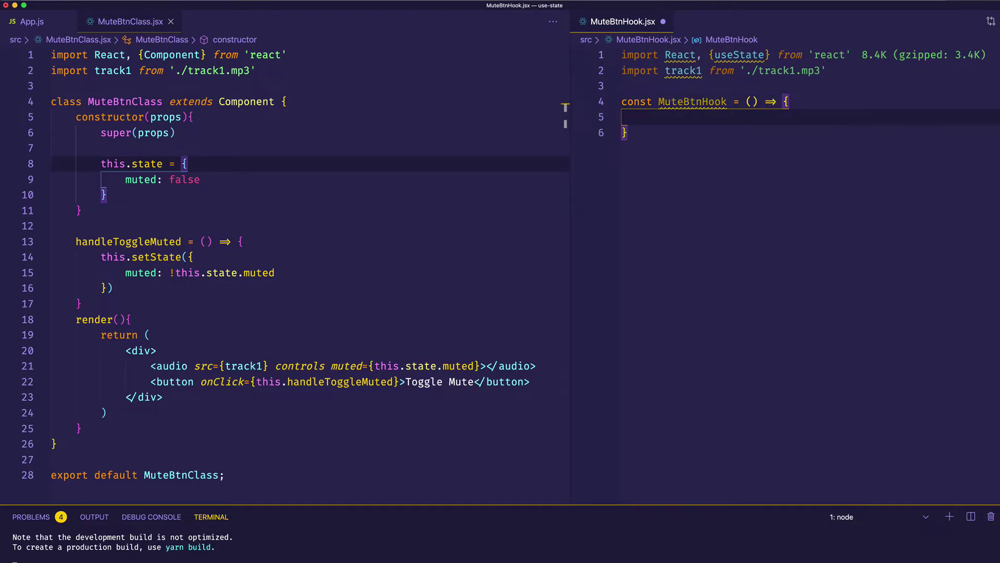
{"action": "key", "text": "Down"}
{"action": "key", "text": "Return"}
{"action": "key", "text": "Return"}
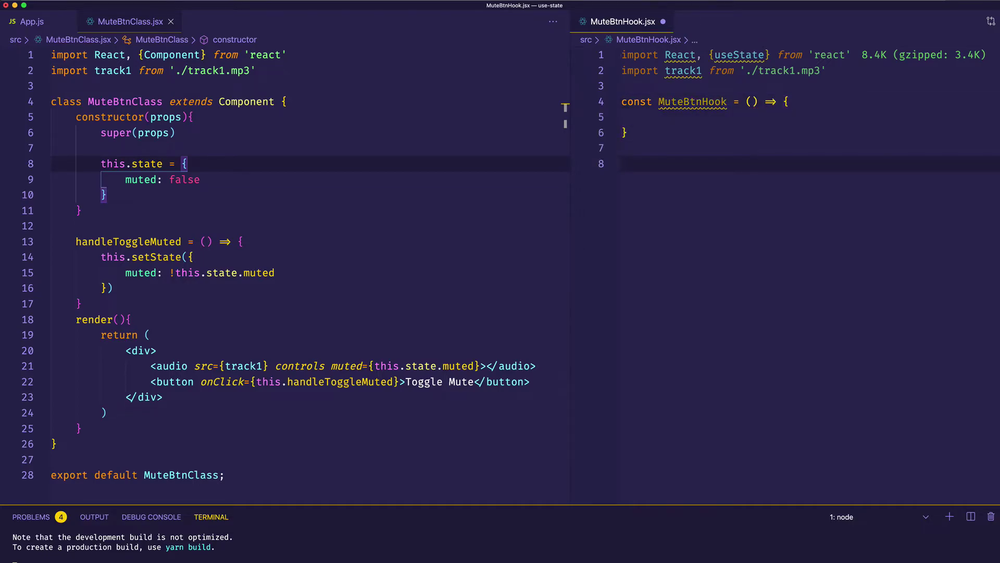
{"action": "type", "text": "export default MuteBtn"}
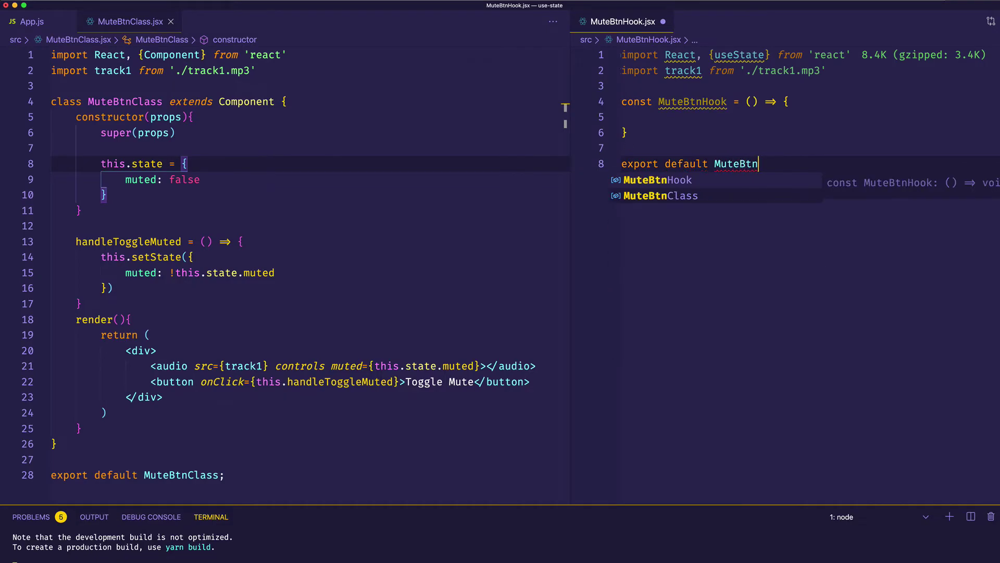
{"action": "key", "text": "Return"}
{"action": "type", "text": ";"}
{"action": "key", "text": "Up"}
{"action": "key", "text": "Up"}
{"action": "key", "text": "Up"}
{"action": "key", "text": "Return"}
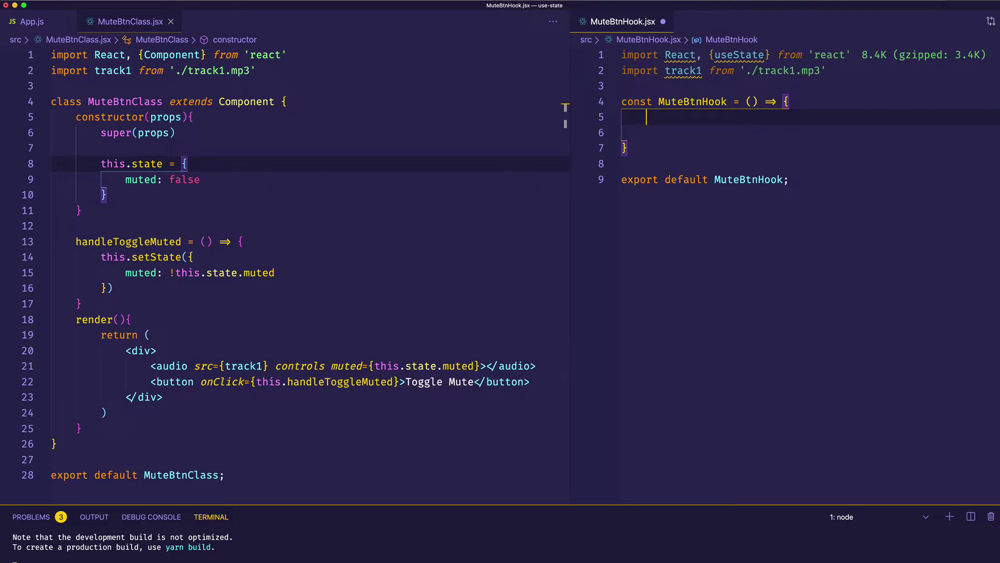
{"action": "type", "text": "return ("}
Return a div containing <audio src={track1} controls muted={}>.
{"action": "key", "text": "Return"}
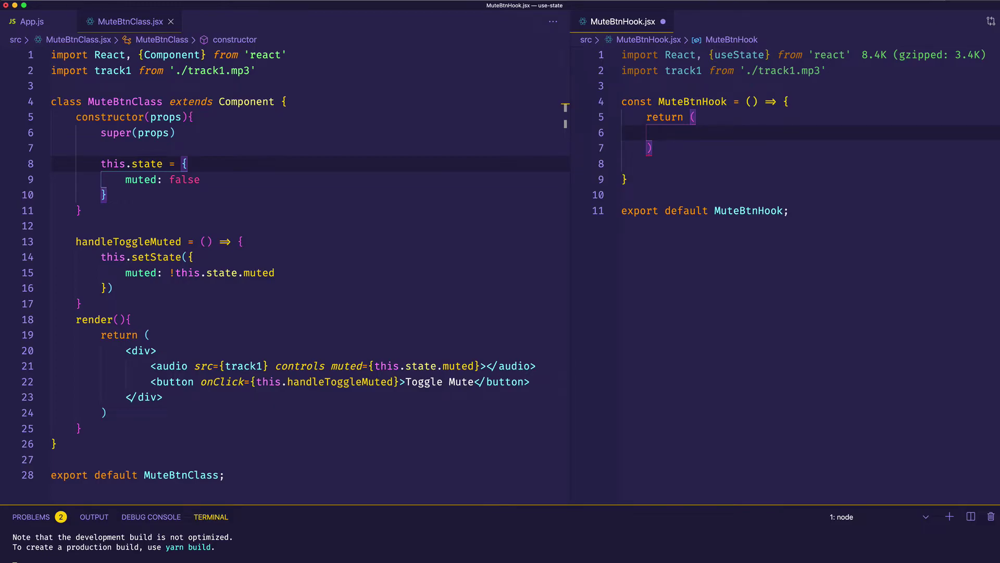
{"action": "type", "text": "<"}
{"action": "type", "text": "div>"}
{"action": "key", "text": "Return"}
{"action": "type", "text": "audio"}
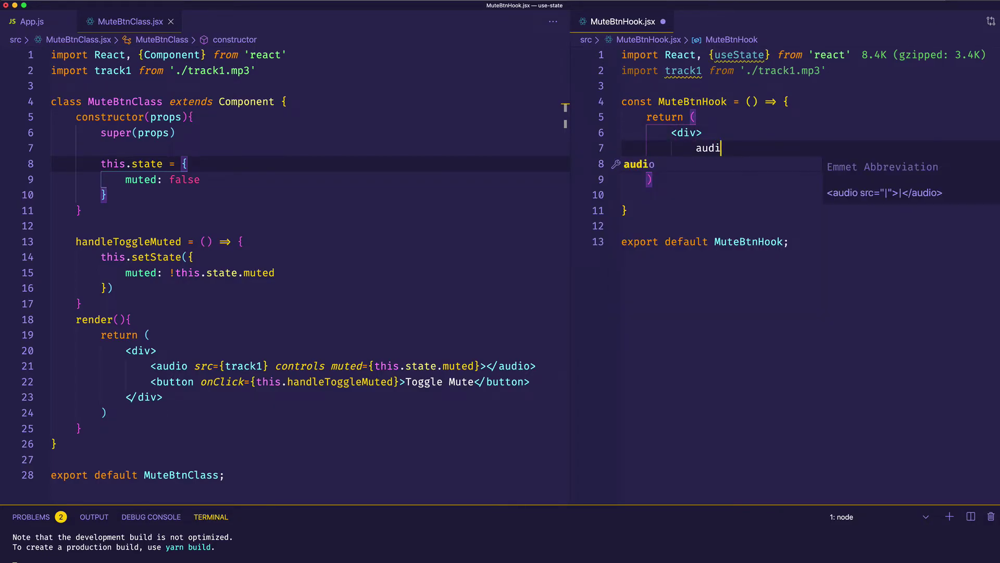
{"action": "key", "text": "Tab"}
{"action": "key", "text": "BackSpace"}
{"action": "type", "text": "{t"}
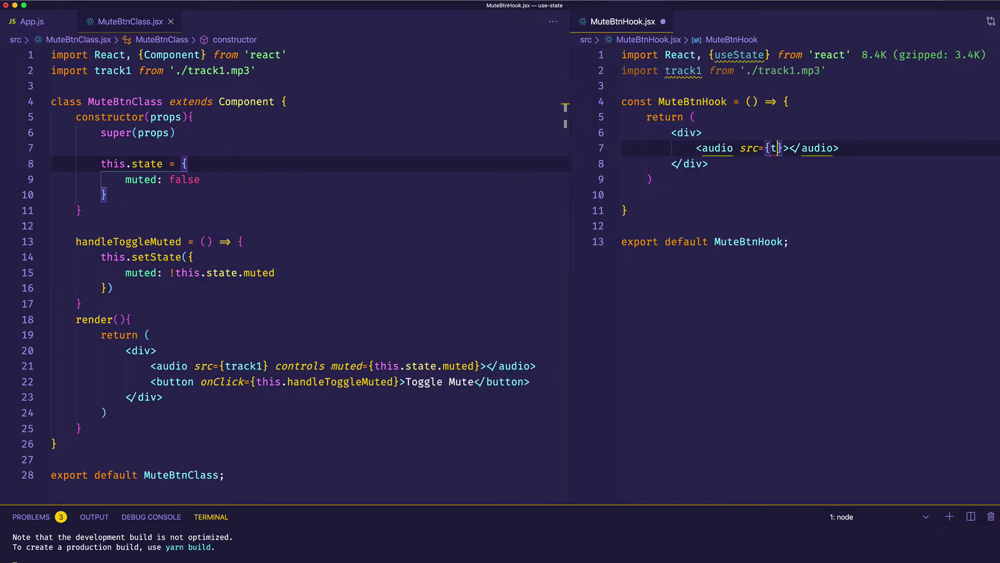
{"action": "type", "text": "rack1} "}
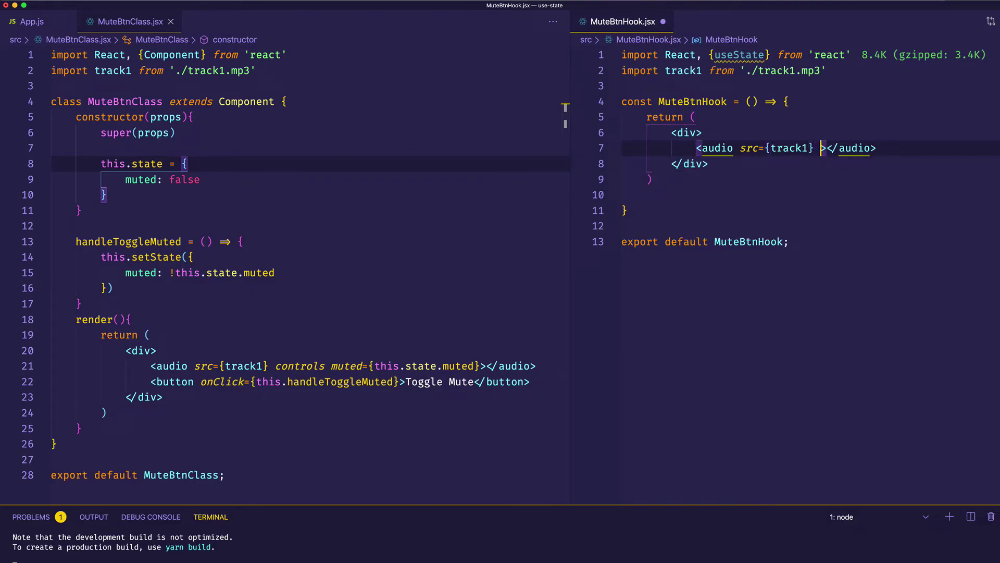
{"action": "type", "text": "controls "}
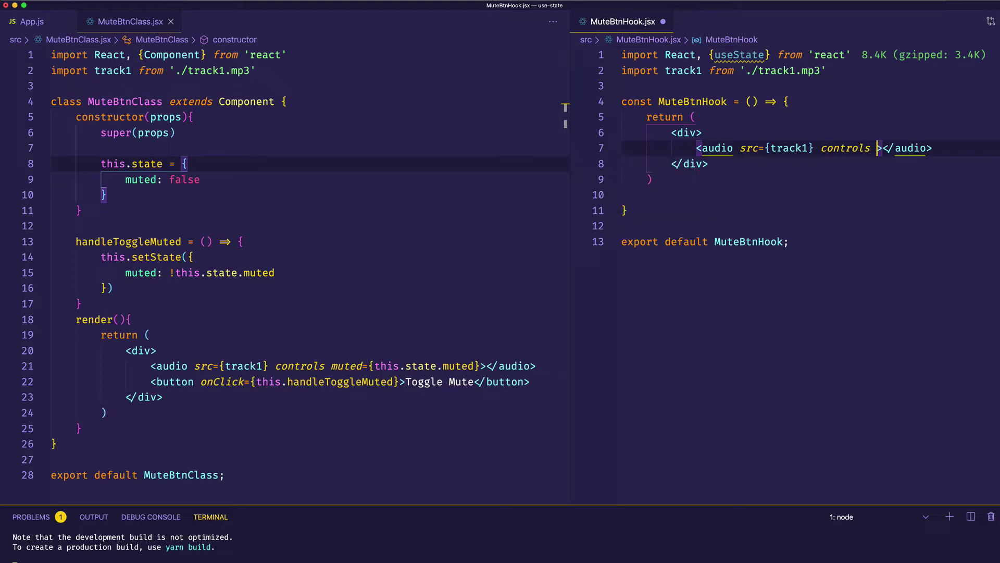
{"action": "type", "text": "muted"}
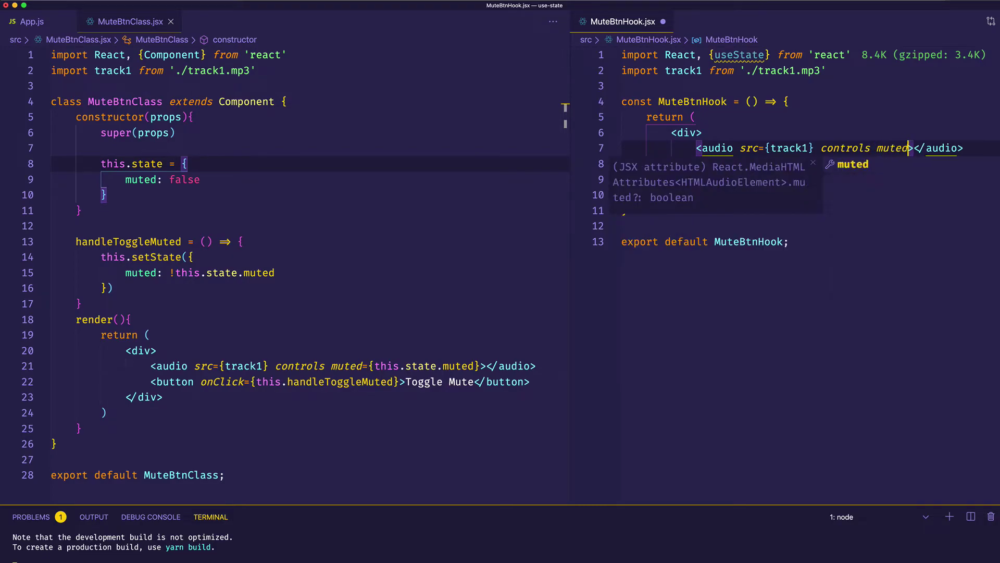
{"action": "key", "text": "Return"}
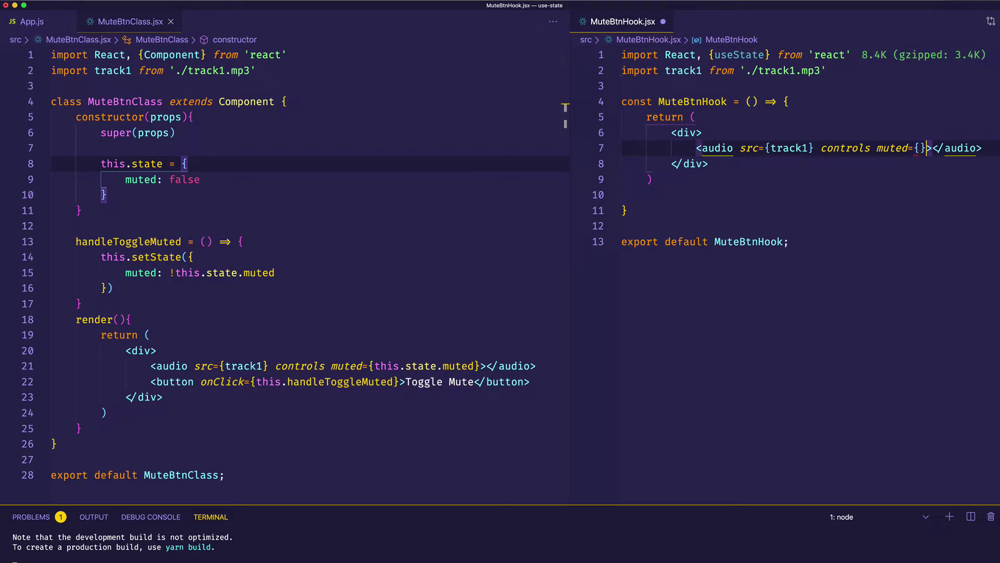
Add a Toggle Mute button with an empty onClick={} below the audio element.
{"action": "key", "text": "End"}
{"action": "key", "text": "Return"}
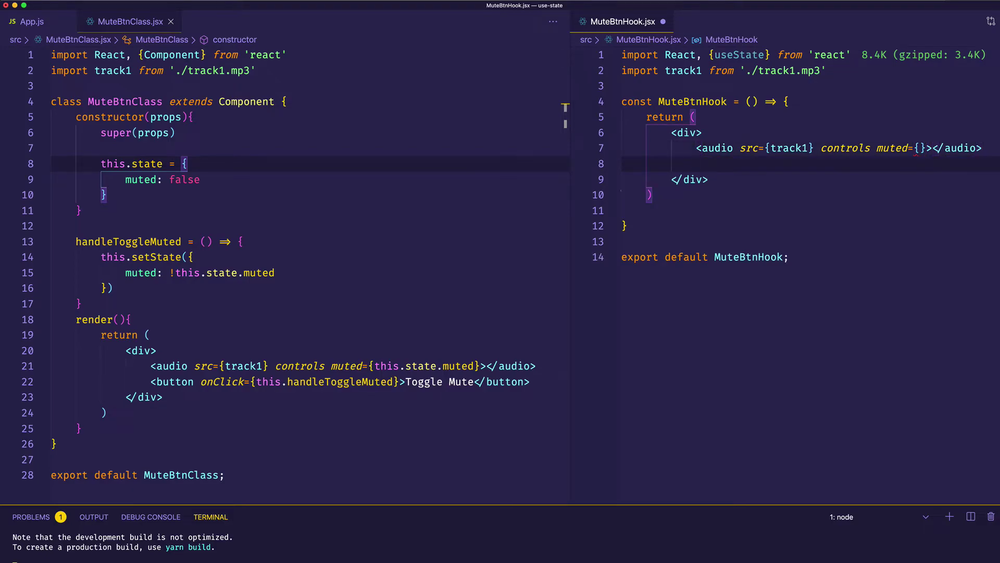
{"action": "type", "text": "button"}
{"action": "key", "text": "Tab"}
{"action": "type", "text": "Toggle Mute"}
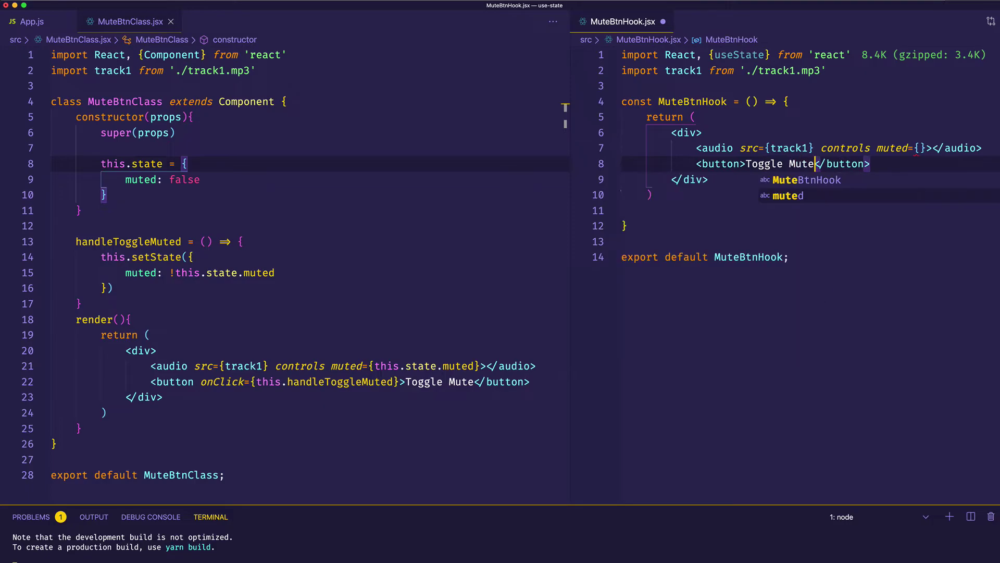
{"action": "key", "text": "Escape"}
{"action": "key", "text": "alt+Left"}
{"action": "key", "text": "alt+Left"}
{"action": "key", "text": "alt+Left"}
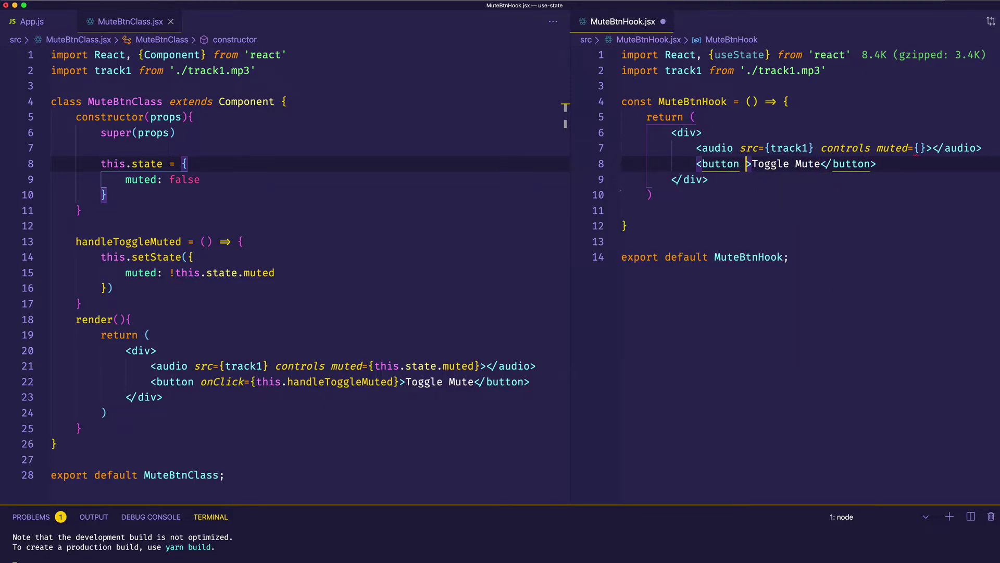
{"action": "type", "text": "onCli"}
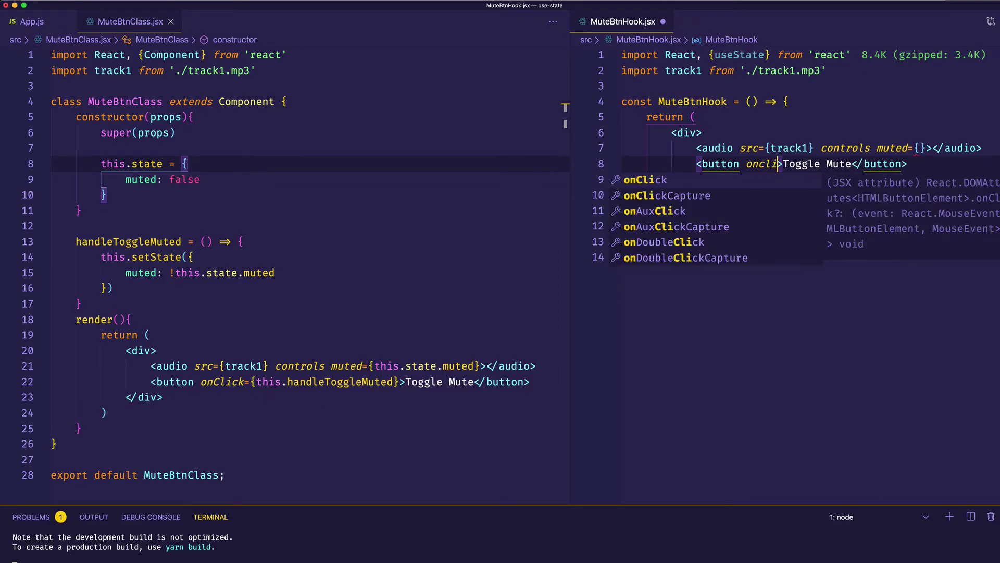
{"action": "type", "text": "ck"}
{"action": "key", "text": "Escape"}
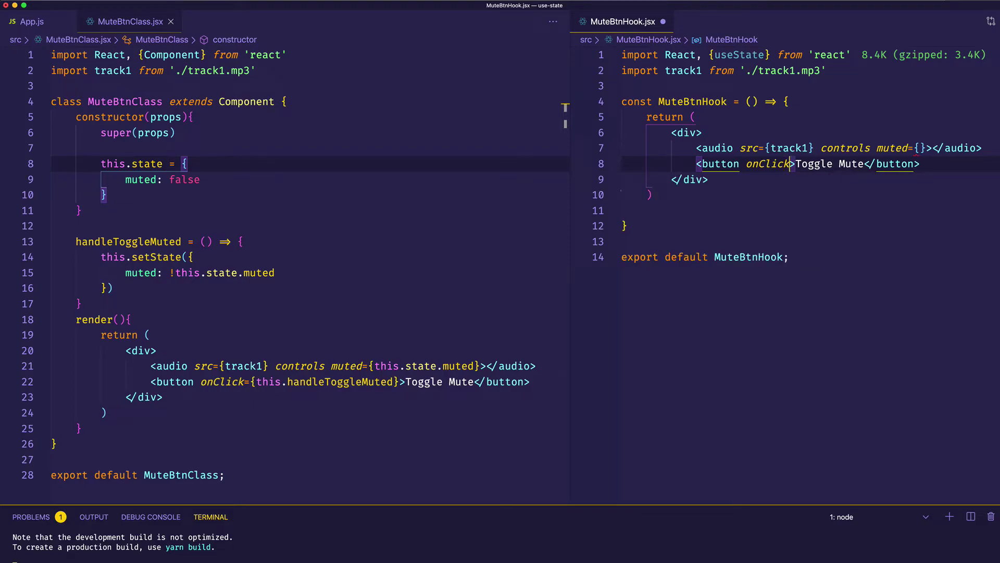
{"action": "type", "text": "={}"}
{"action": "key", "text": "ctrl+s"}
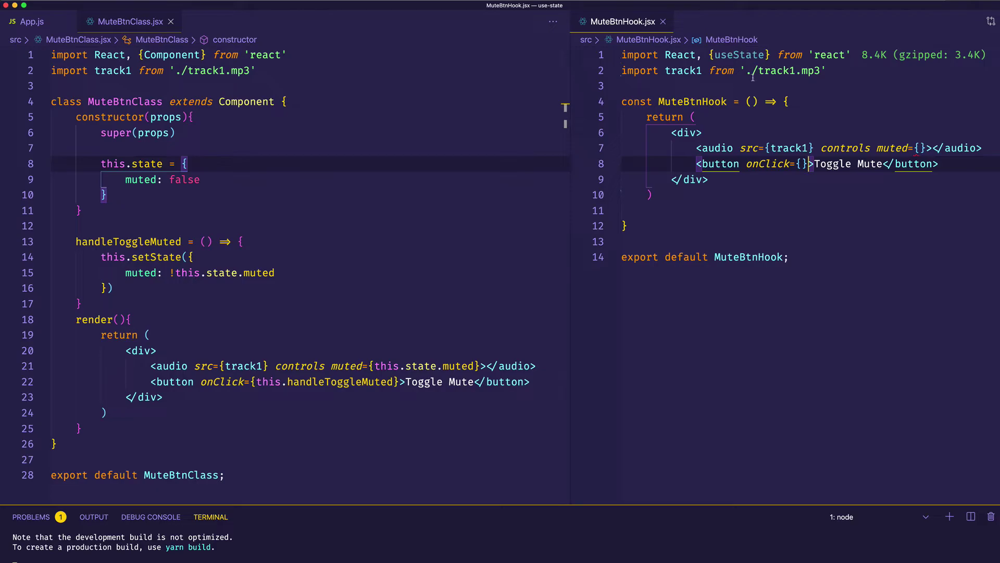
Add const [muted, toggleMuted] = useState(false) at the top of the MuteBtnHook body.
{"action": "left_click", "coordinate": [791, 101]}
{"action": "key", "text": "Return"}
{"action": "type", "text": "useS"}
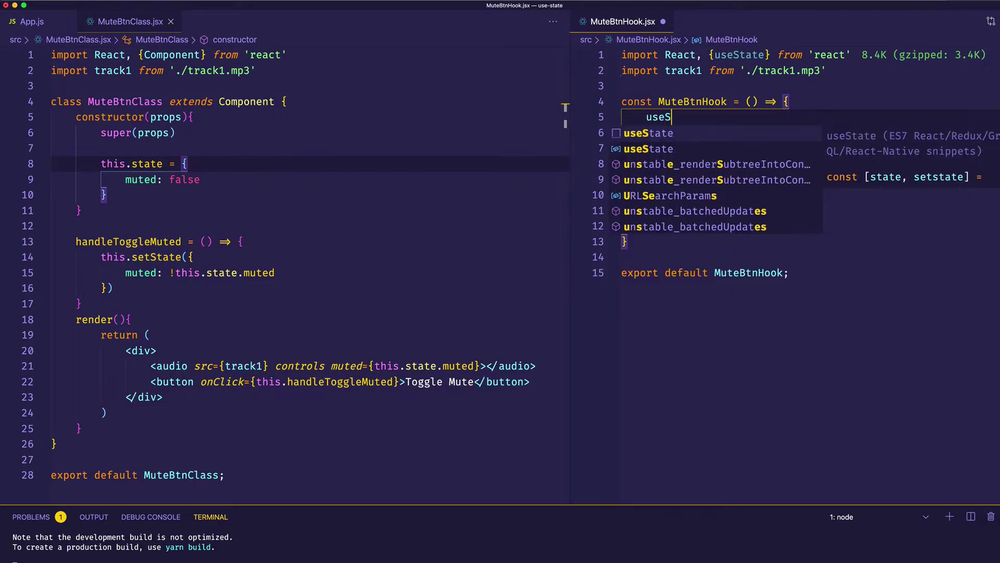
{"action": "type", "text": "tate("}
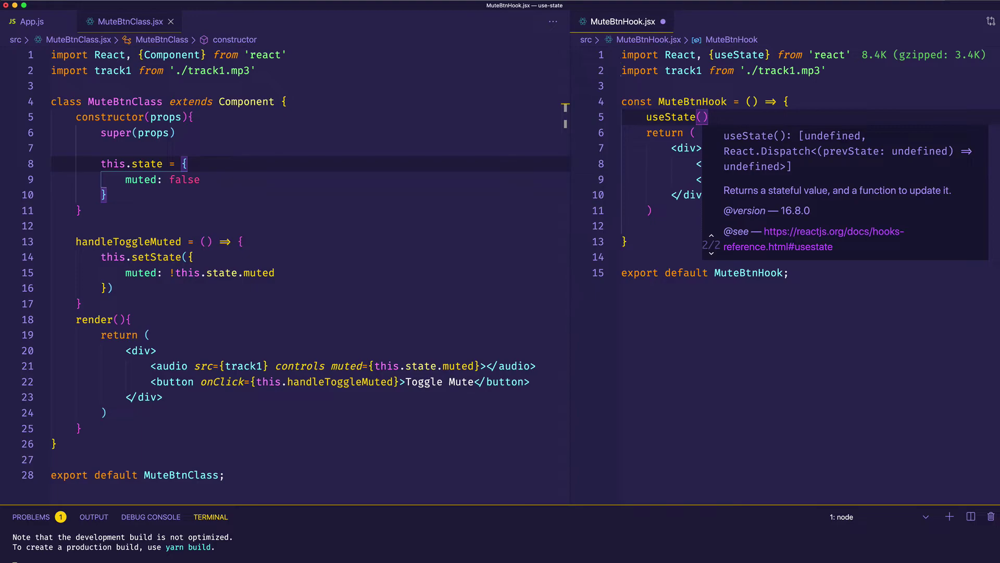
{"action": "left_click", "coordinate": [759, 293]}
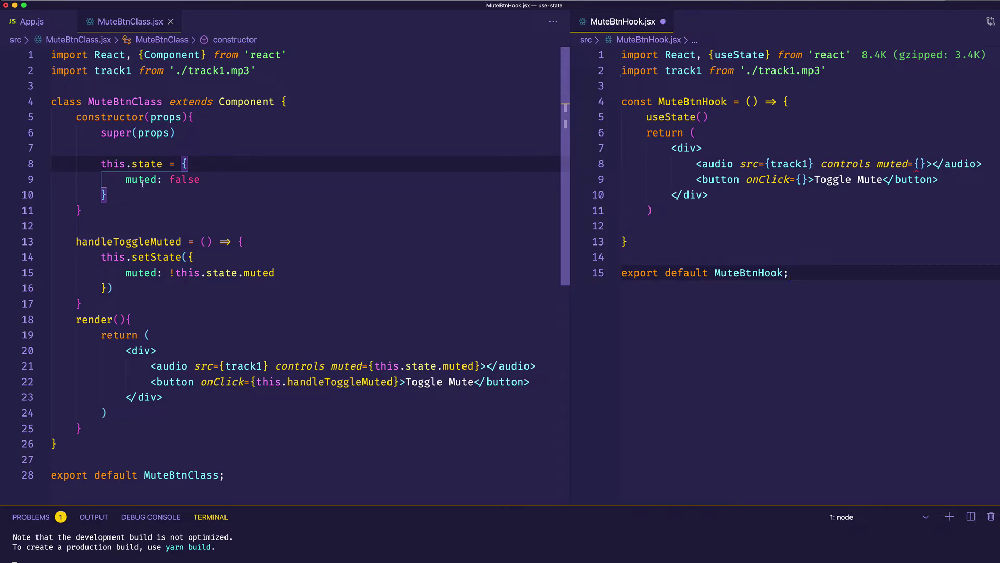
{"action": "left_click", "coordinate": [696, 133]}
{"action": "left_click", "coordinate": [706, 117]}
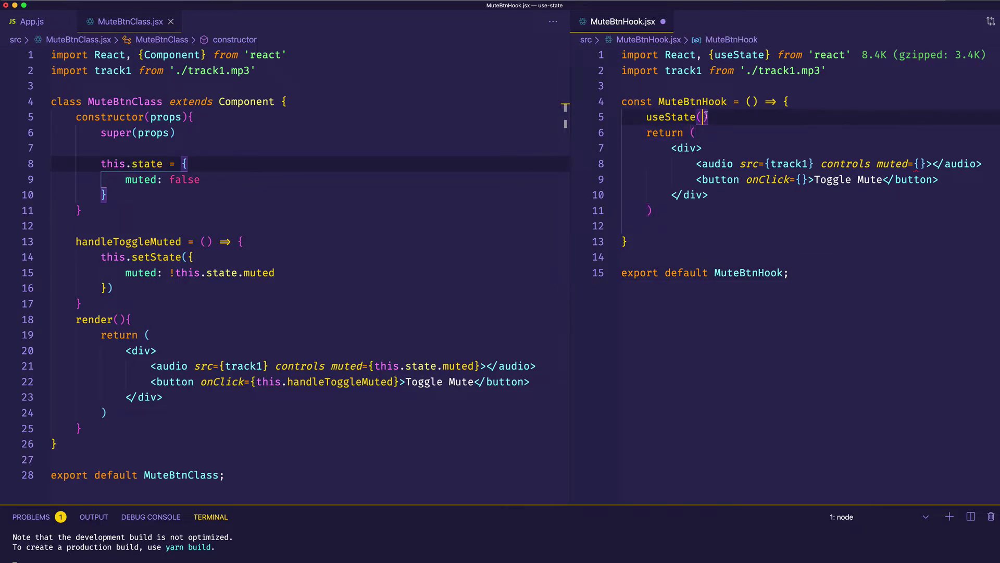
{"action": "type", "text": "f"}
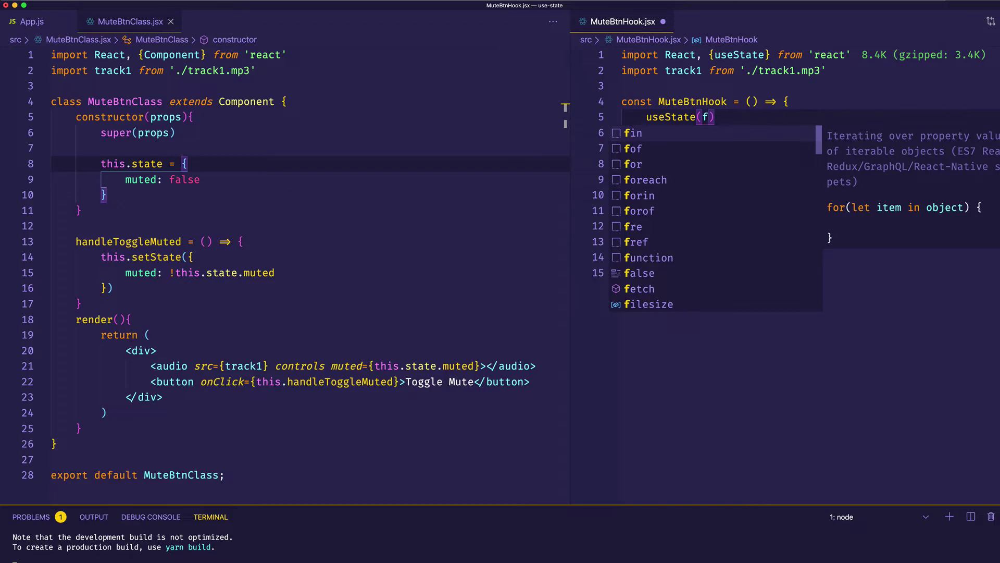
{"action": "type", "text": "alse"}
{"action": "key", "text": "super+Left"}
{"action": "type", "text": "c"}
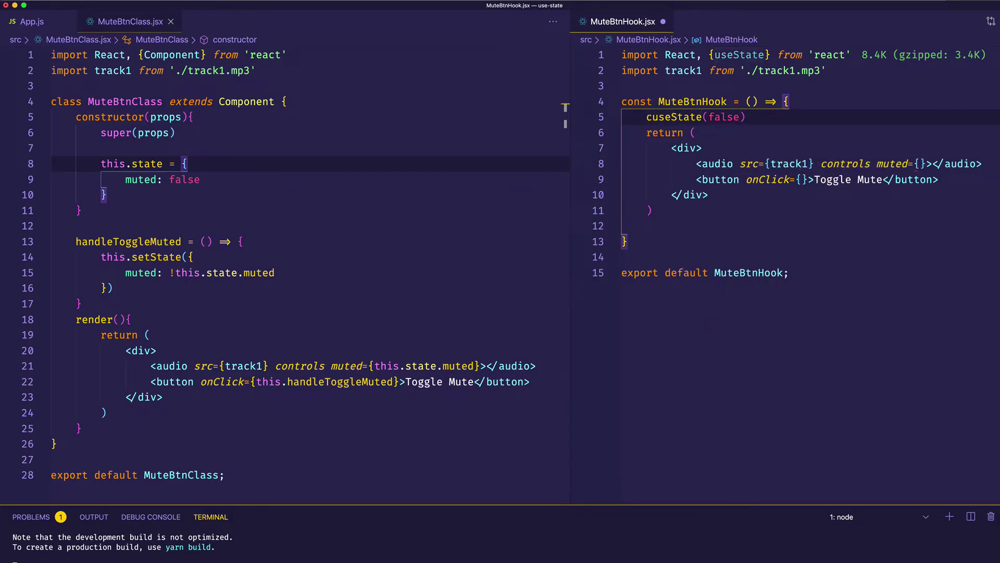
{"action": "type", "text": "onst ["}
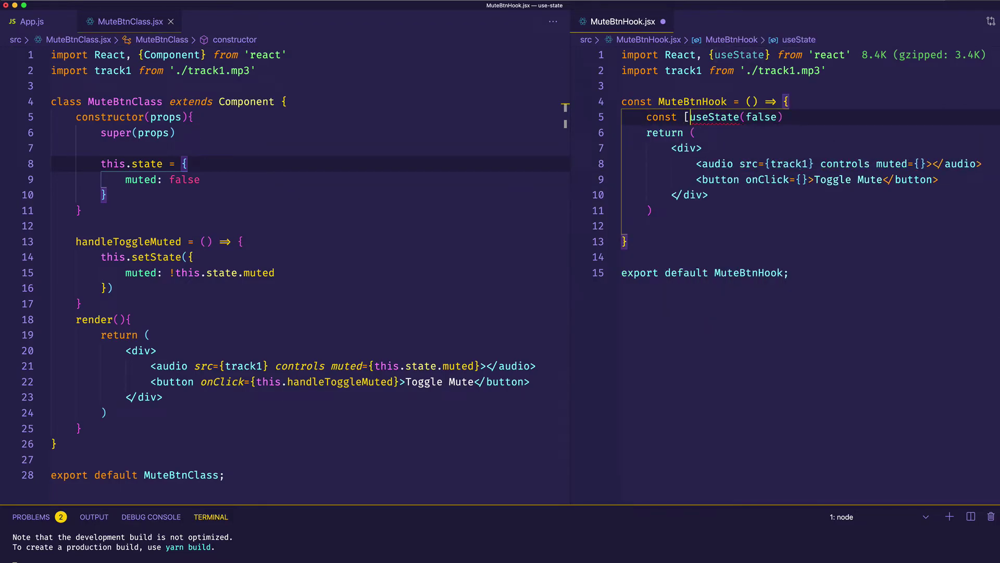
{"action": "type", "text": "] ="}
{"action": "key", "text": "Left"}
{"action": "key", "text": "Left"}
{"action": "key", "text": "Left"}
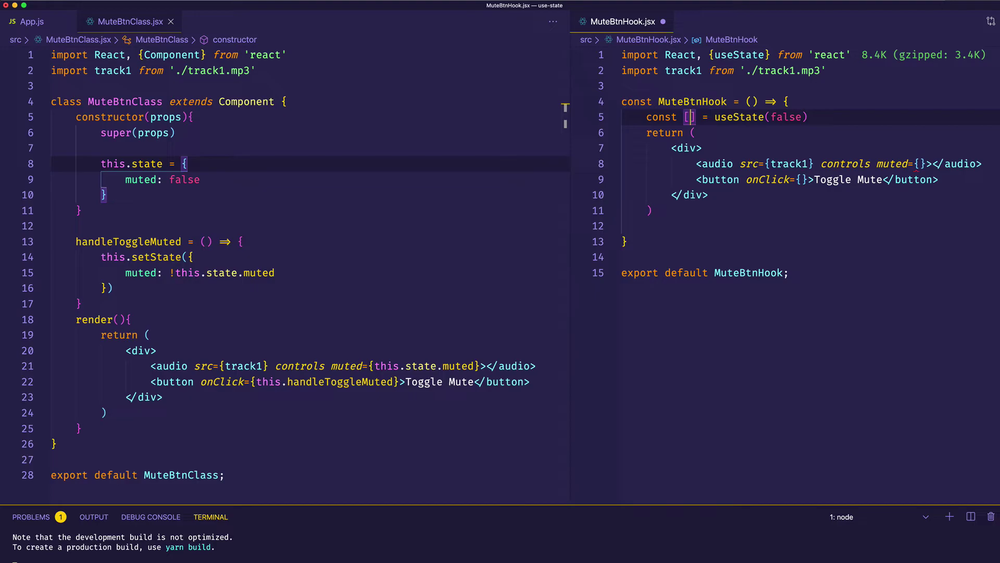
{"action": "type", "text": "mu"}
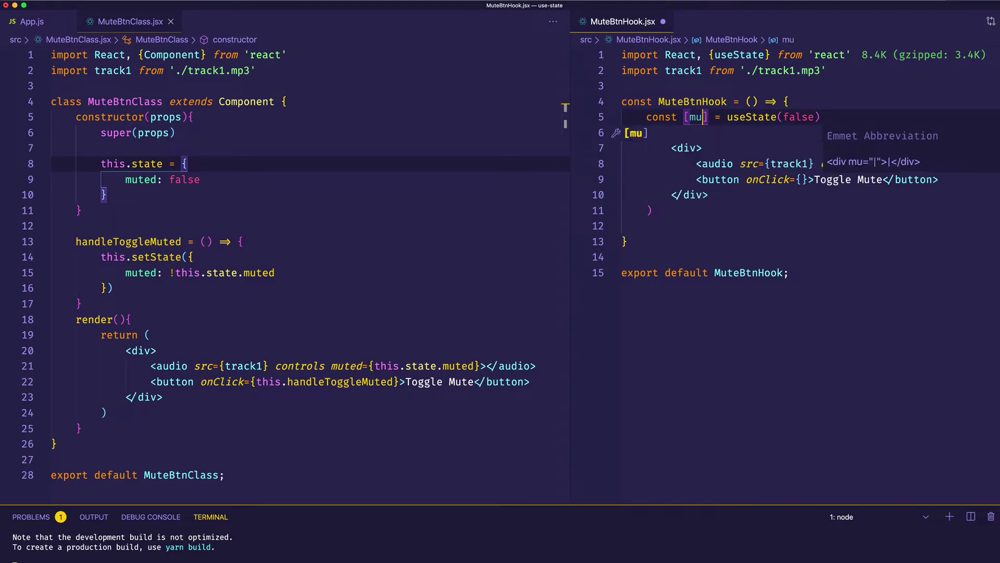
{"action": "type", "text": "ted"}
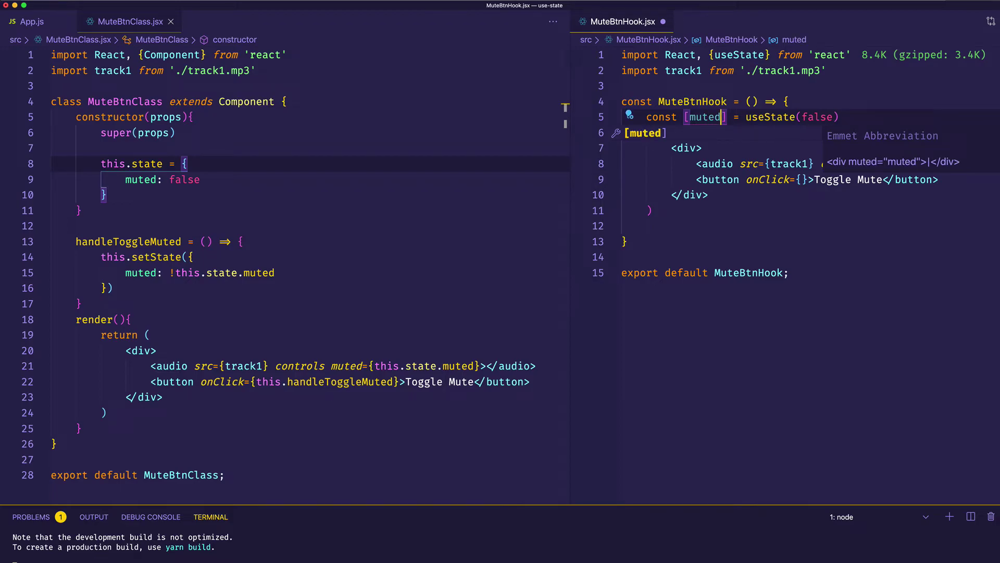
{"action": "type", "text": ","}
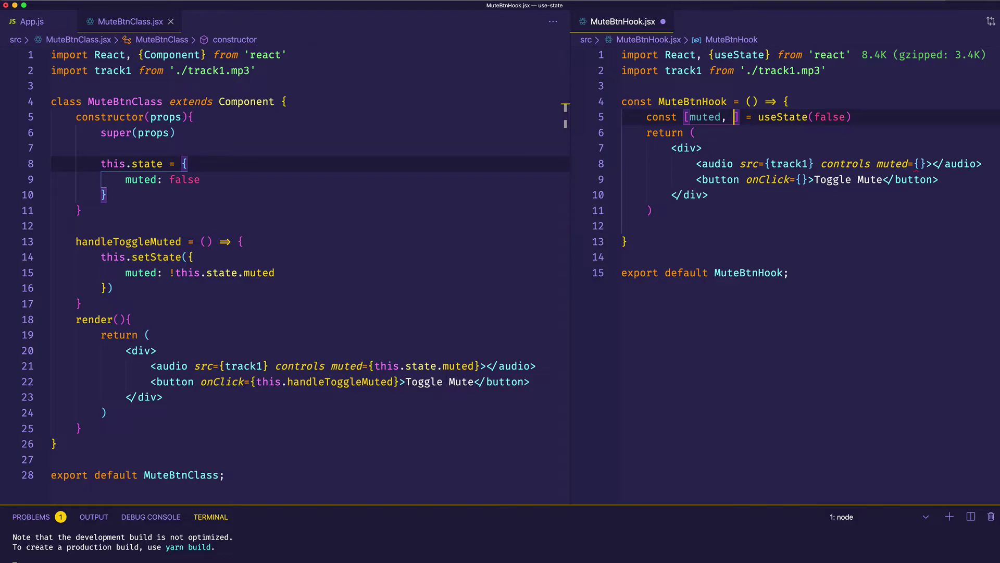
{"action": "type", "text": "toggle"}
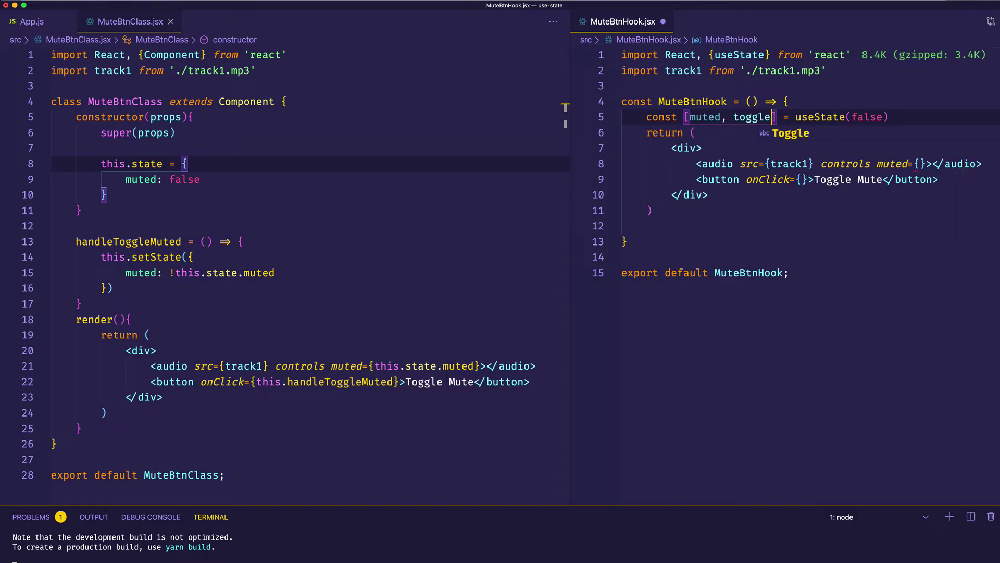
{"action": "type", "text": "Muted"}
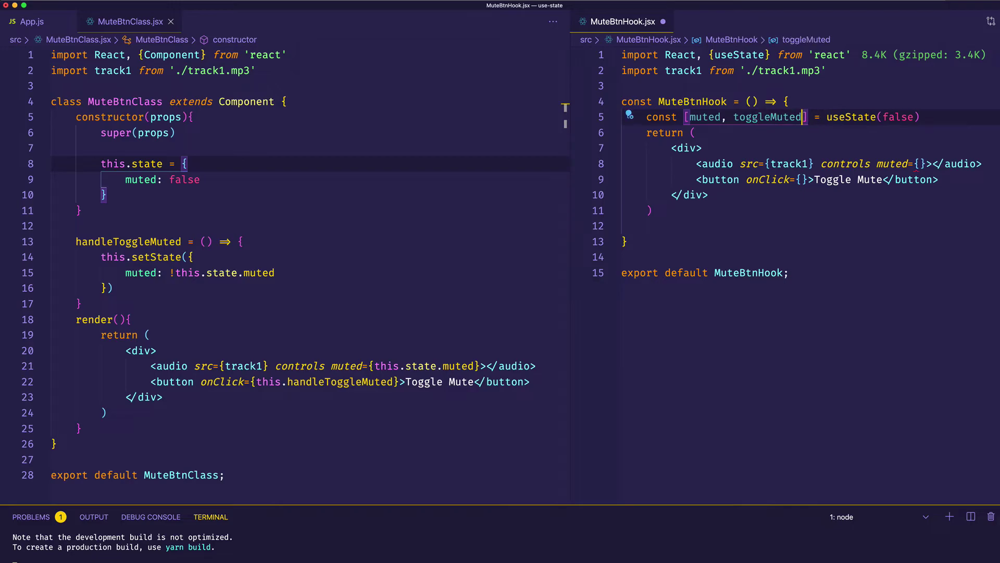
{"action": "key", "text": "Return"}
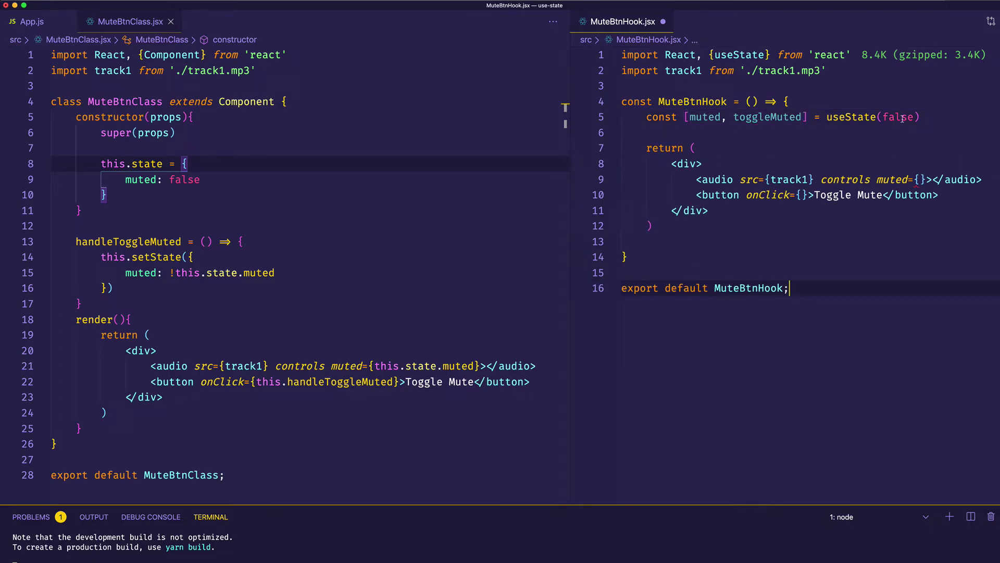
{"action": "left_click", "coordinate": [203, 195]}
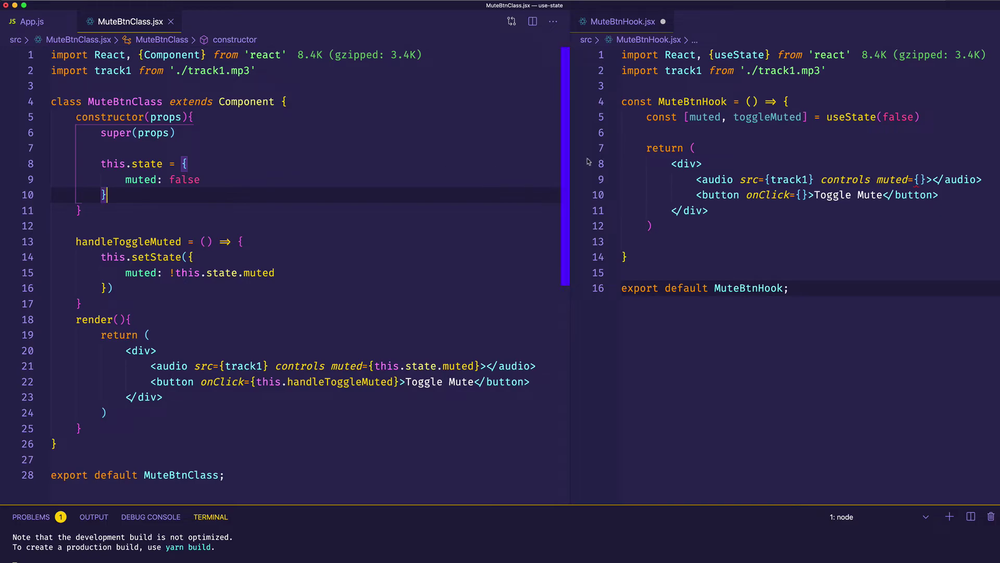
{"action": "left_click", "coordinate": [727, 148]}
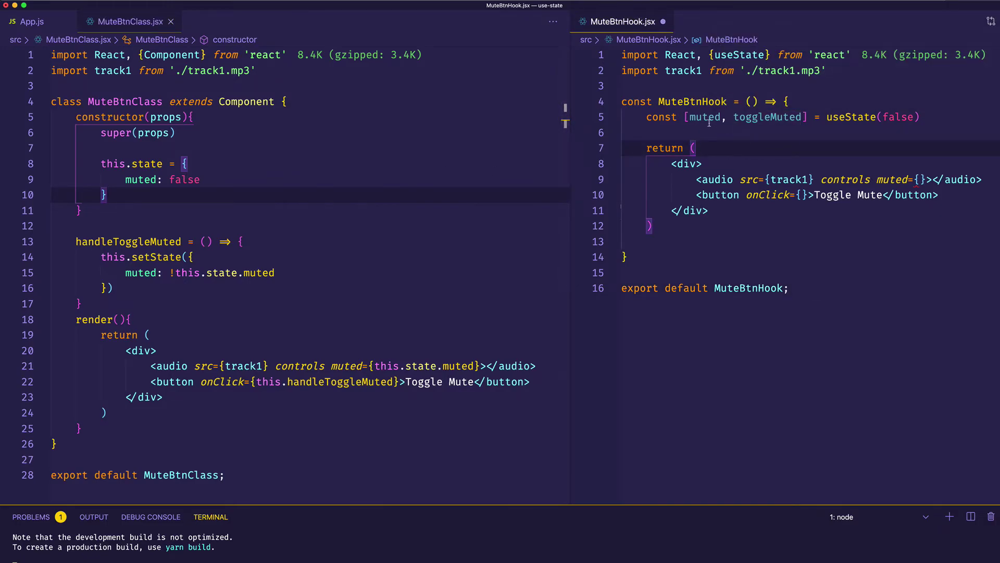
{"action": "left_click", "coordinate": [415, 205]}
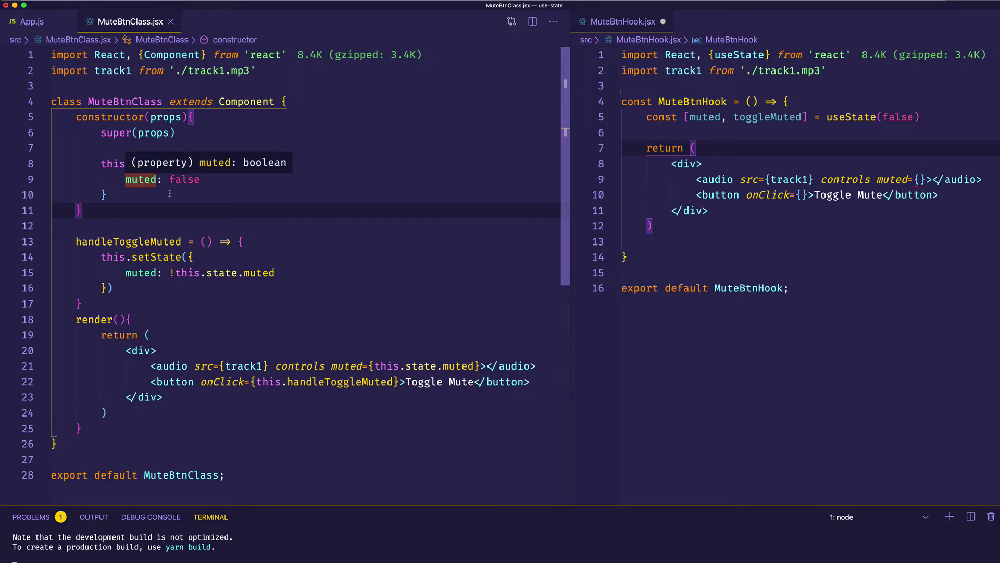
{"action": "left_click", "coordinate": [141, 195]}
{"action": "left_click", "coordinate": [695, 148]}
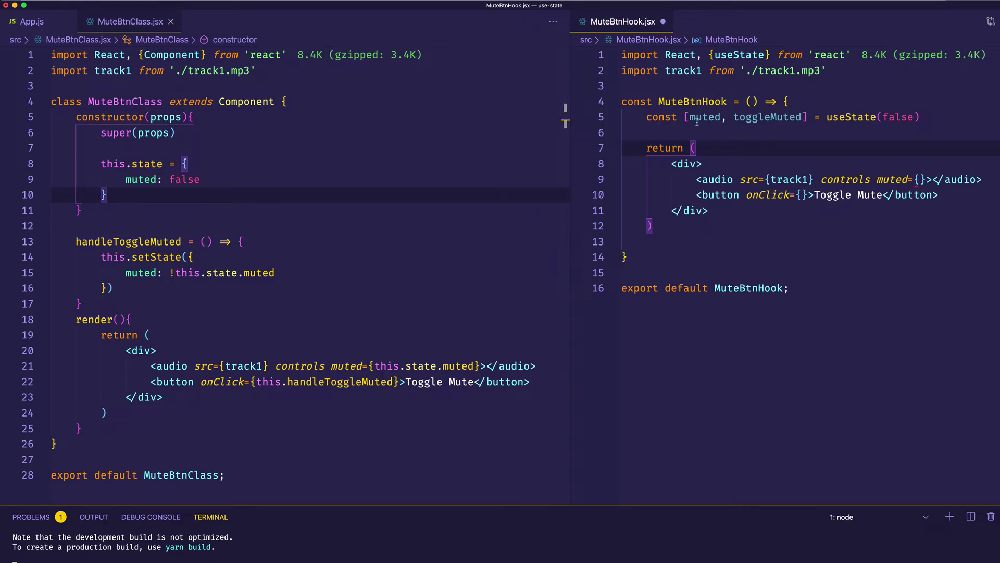
{"action": "mouse_move", "coordinate": [705, 118]}
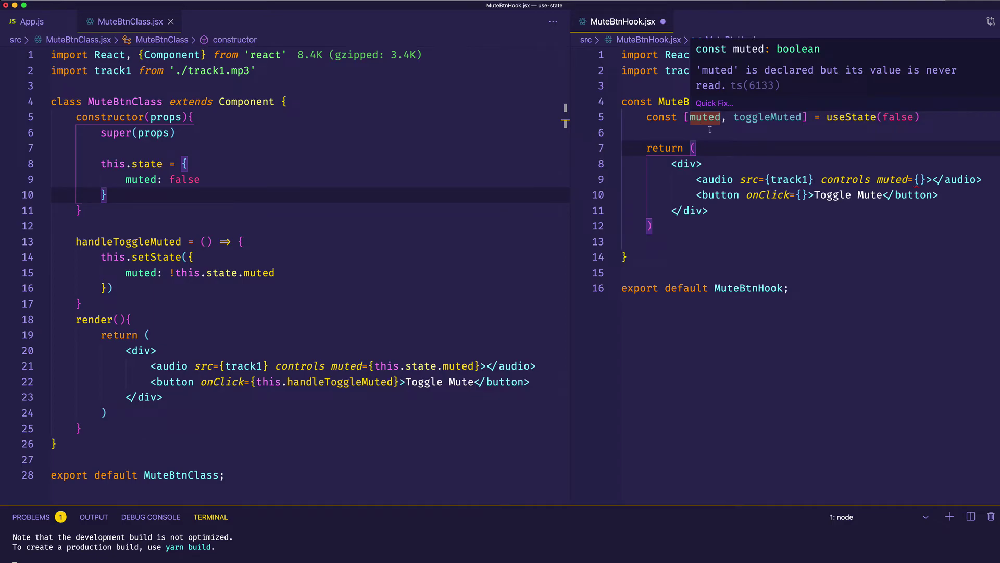
{"action": "left_click", "coordinate": [710, 130]}
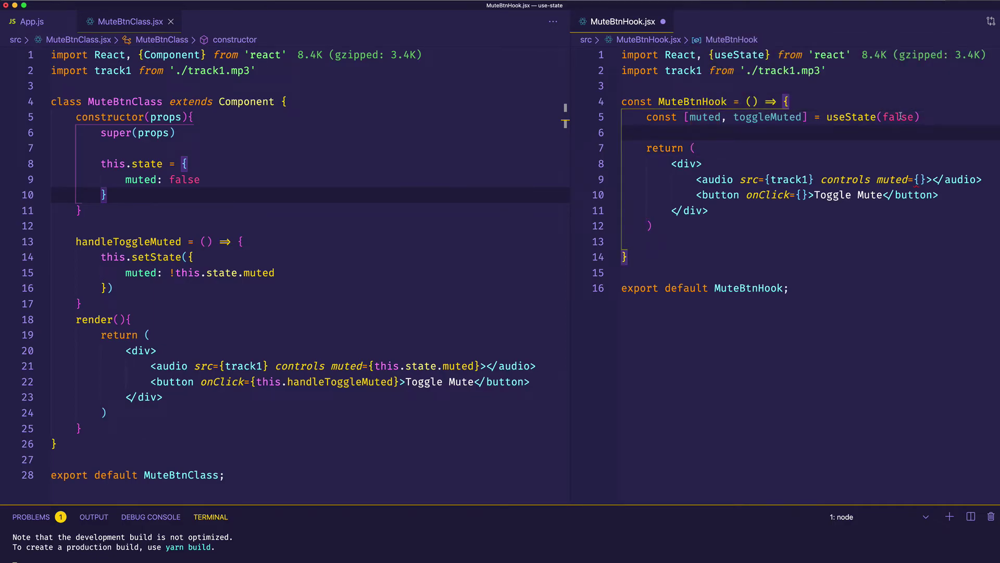
{"action": "left_click", "coordinate": [834, 147]}
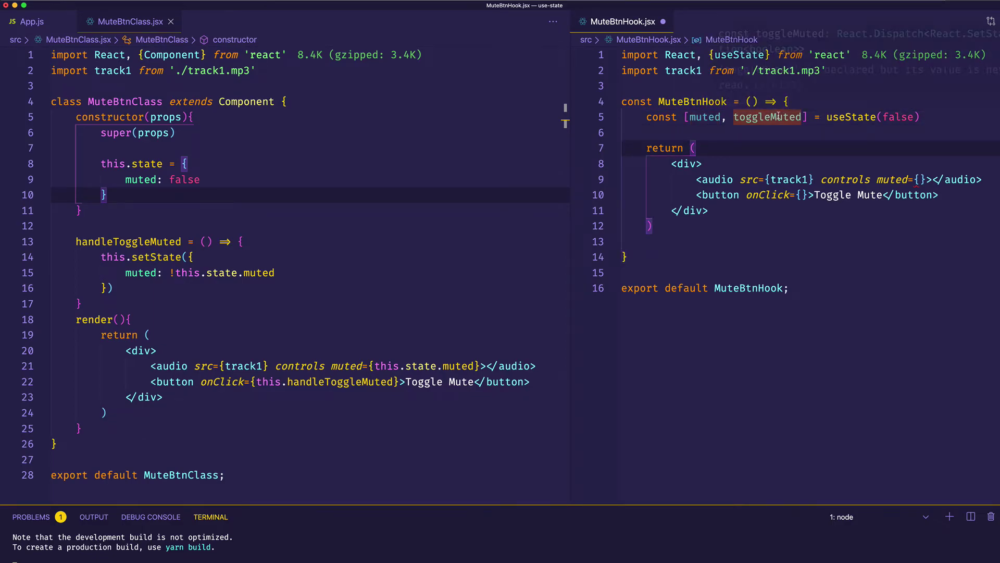
{"action": "left_click", "coordinate": [792, 133]}
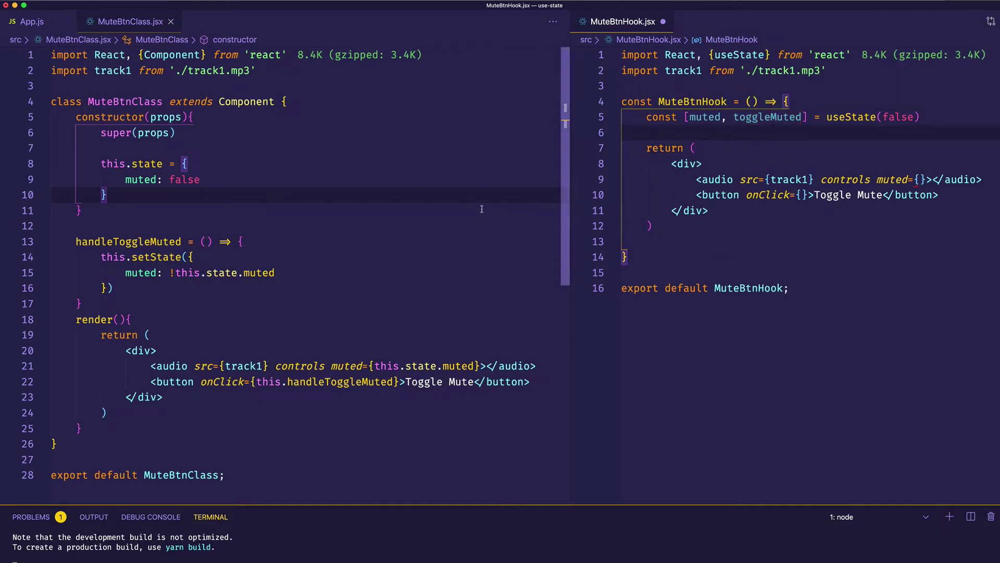
{"action": "left_click", "coordinate": [320, 210]}
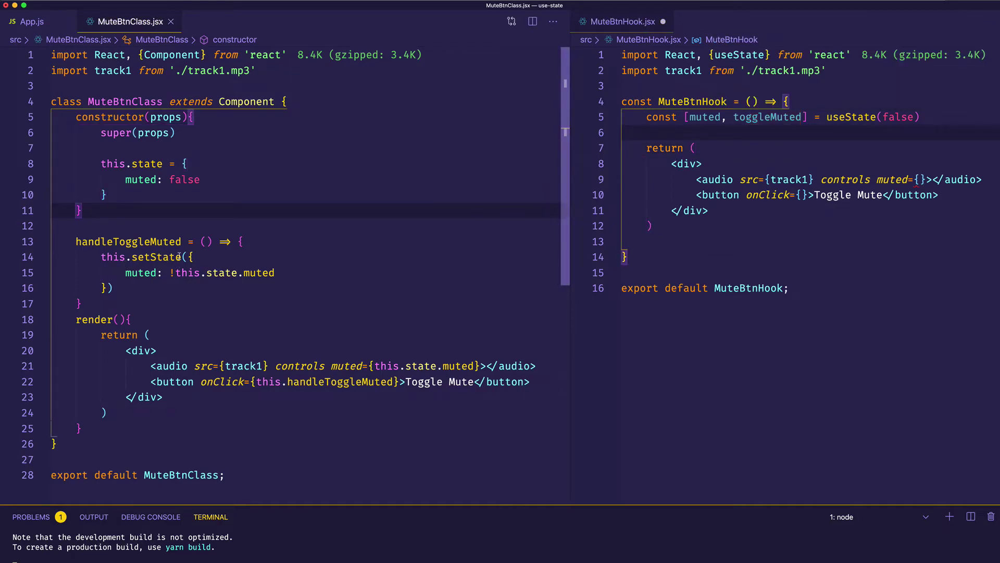
{"action": "left_click", "coordinate": [782, 256]}
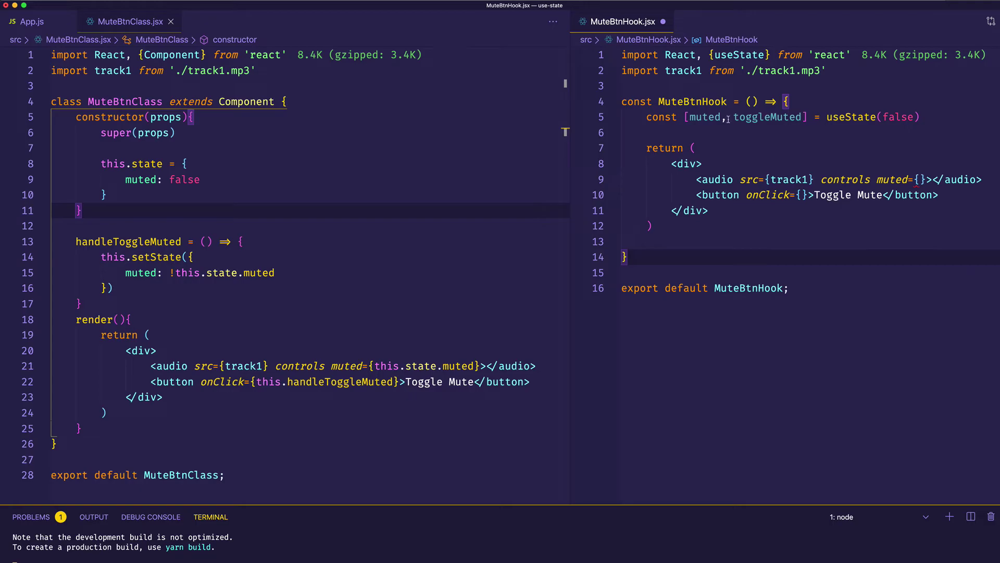
{"action": "left_click", "coordinate": [785, 132]}
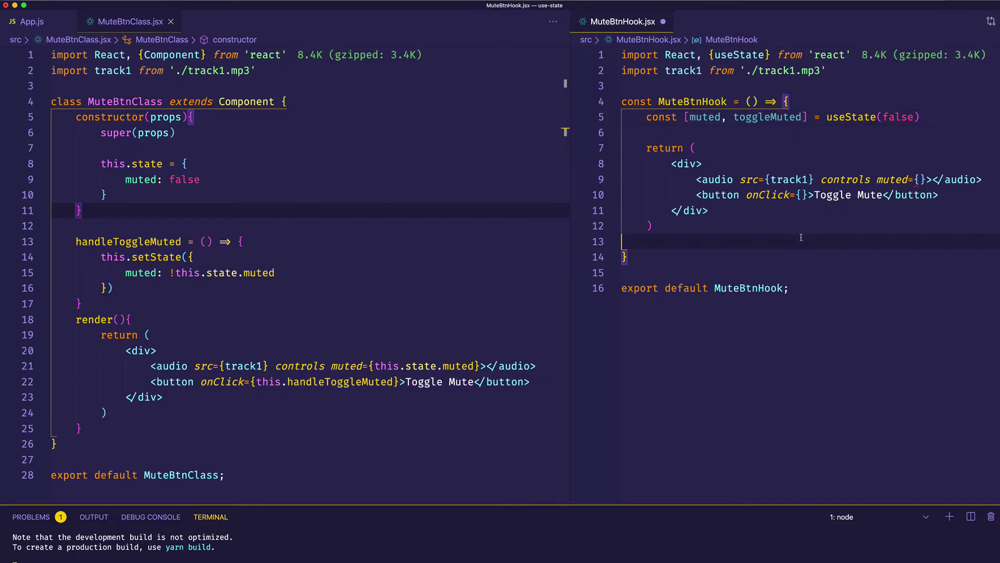
{"action": "key", "text": "Down"}
{"action": "key", "text": "Down"}
{"action": "key", "text": "Down"}
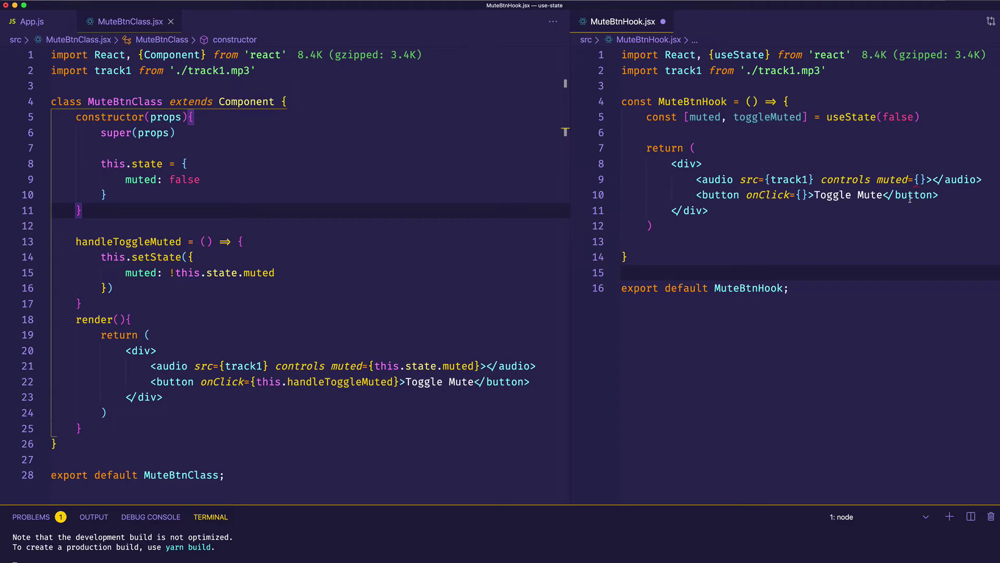
Set muted={muted} on the audio and onClick={() => toggleMuted(!muted)} on the button, then save.
{"action": "left_click", "coordinate": [919, 179]}
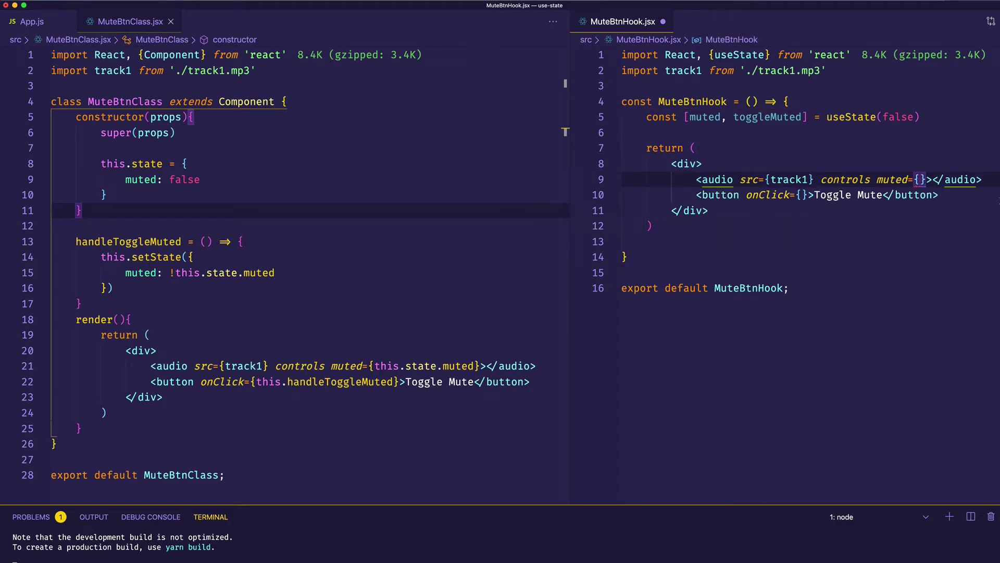
{"action": "type", "text": "muted"}
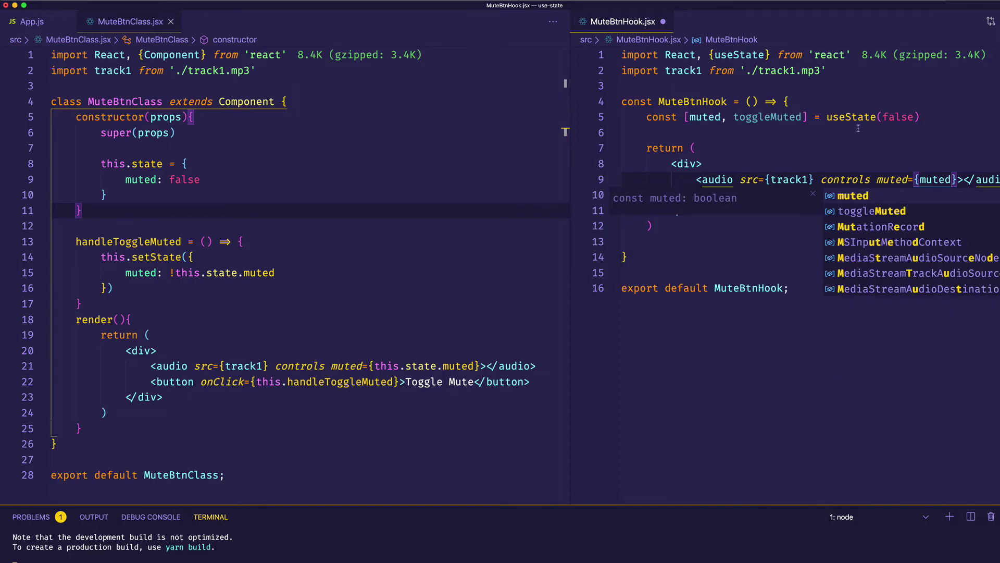
{"action": "left_click", "coordinate": [857, 128]}
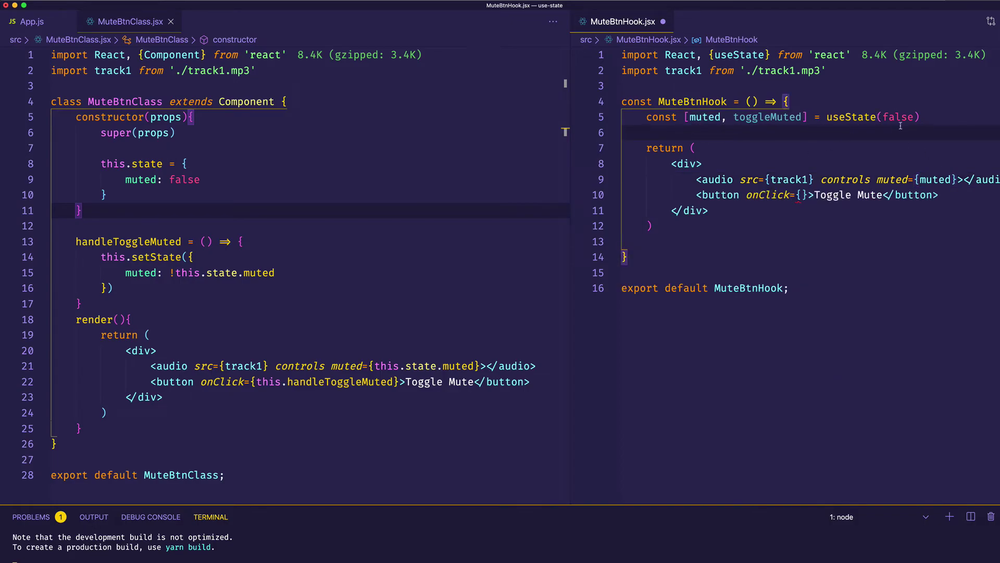
{"action": "left_click", "coordinate": [905, 257]}
{"action": "left_click", "coordinate": [802, 195]}
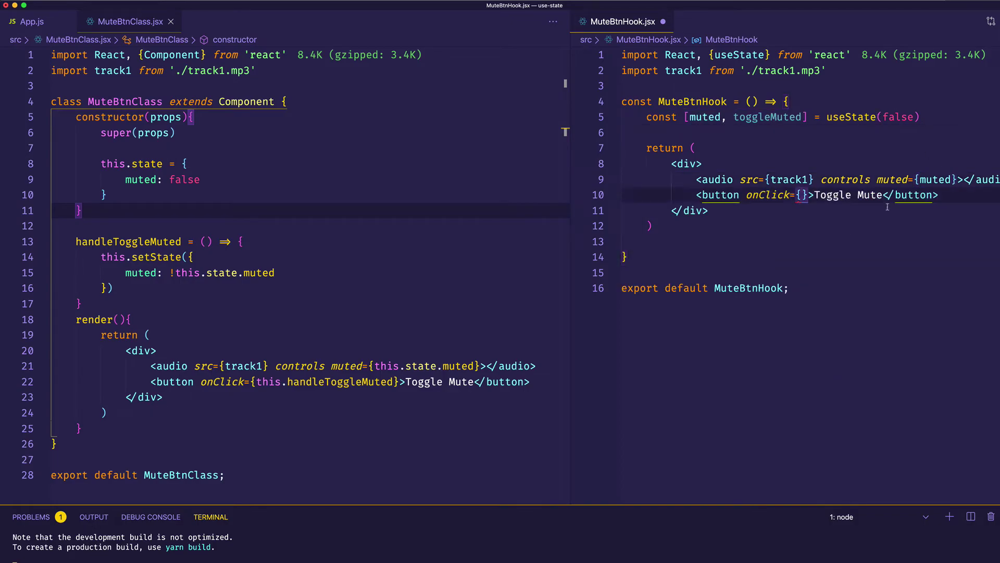
{"action": "type", "text": "()"}
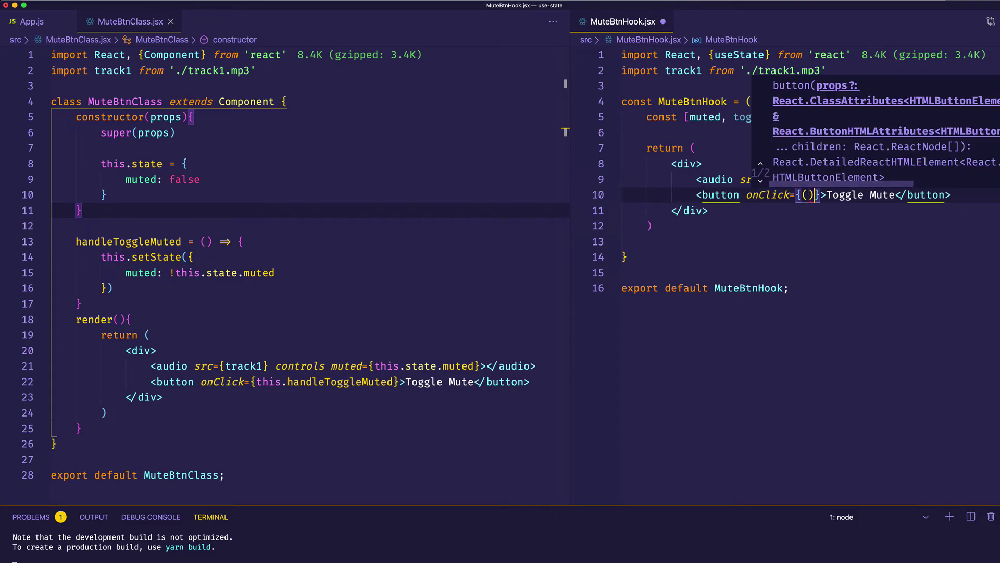
{"action": "type", "text": " => "}
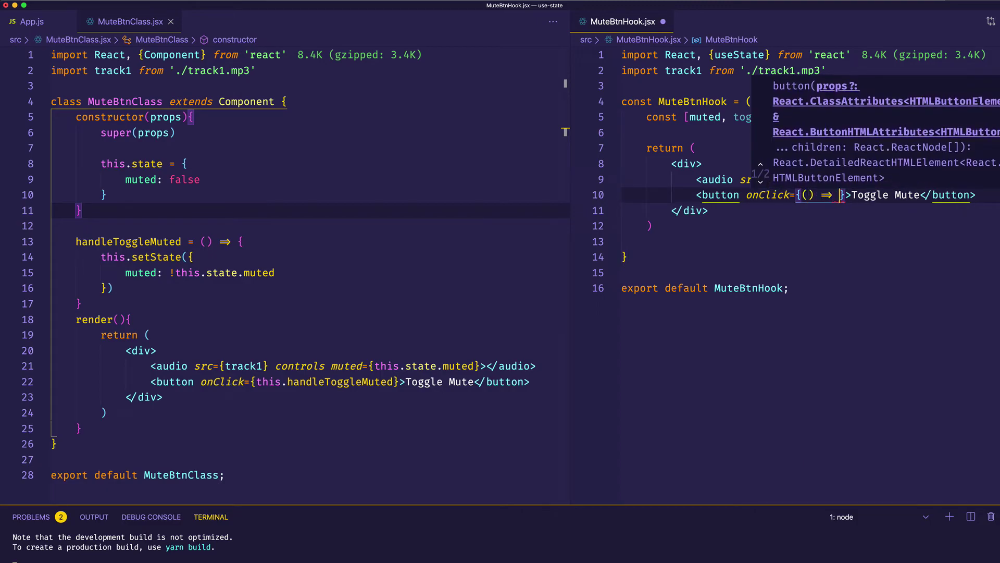
{"action": "type", "text": "toggleMute"}
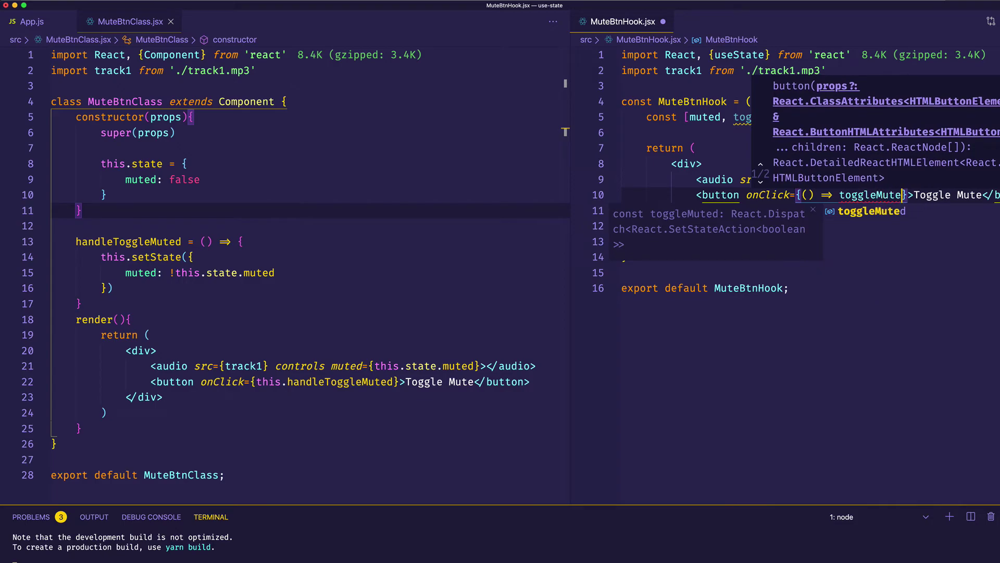
{"action": "type", "text": "d(!muted"}
{"action": "key", "text": "ctrl+s"}
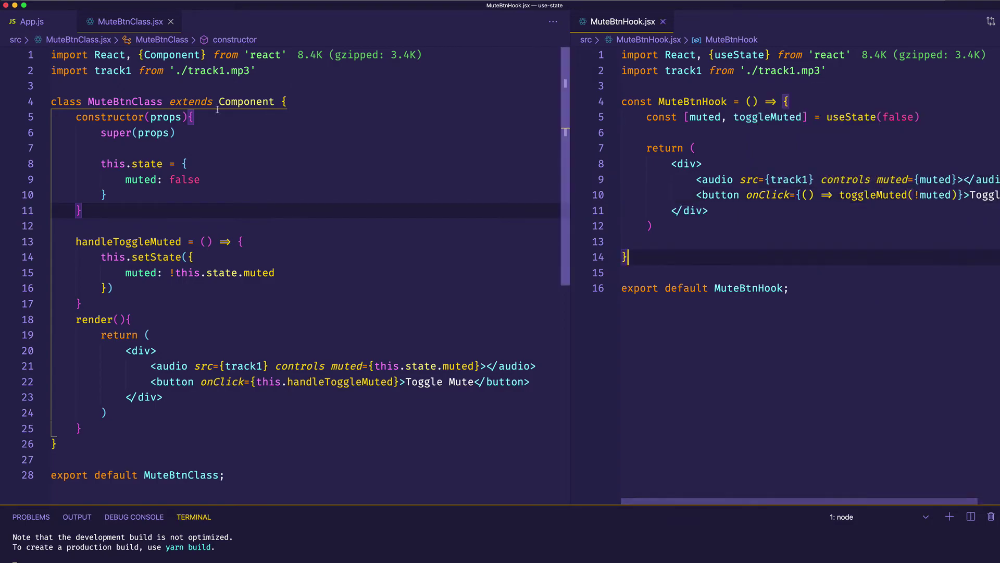
In App.js, import MuteBtnHook, comment out <MuteBtnClass />, render <MuteBtnHook />, and save.
{"action": "key", "text": "ctrl+Tab"}
{"action": "left_click", "coordinate": [308, 72]}
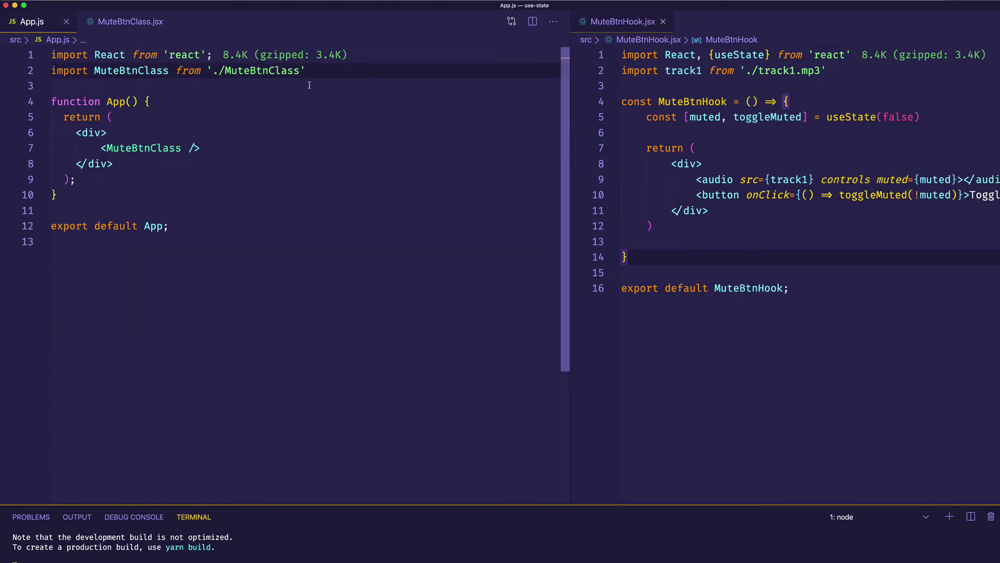
{"action": "key", "text": "Return"}
{"action": "type", "text": "import "}
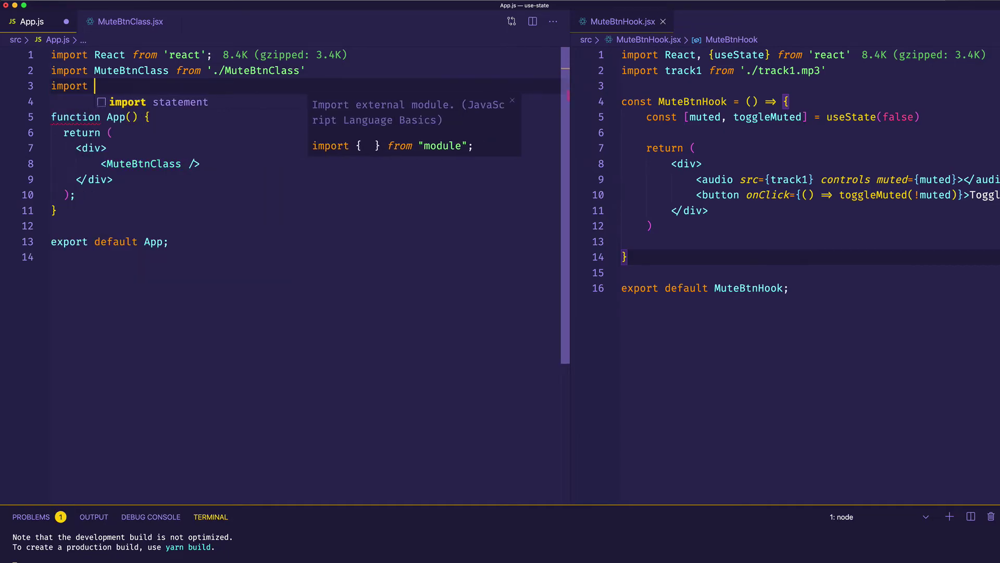
{"action": "type", "text": "MuteBtnHook from './"}
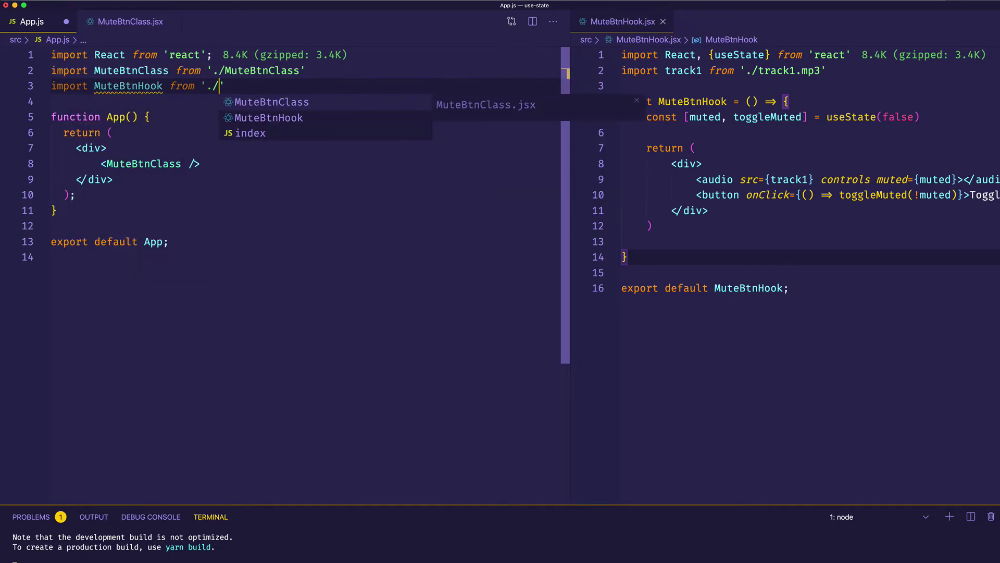
{"action": "type", "text": "MuteBtnHook"}
{"action": "left_click", "coordinate": [243, 159]}
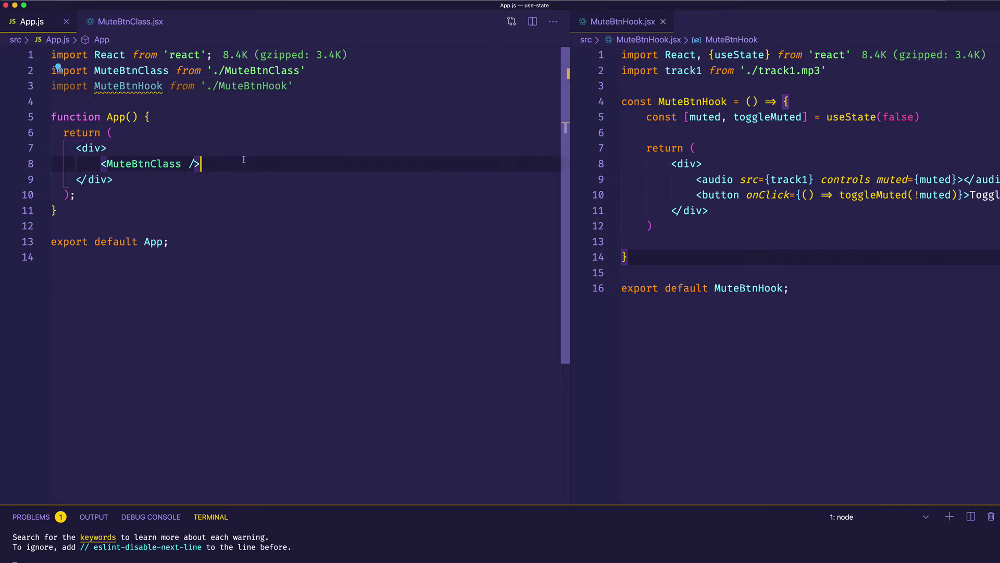
{"action": "key", "text": "super+slash"}
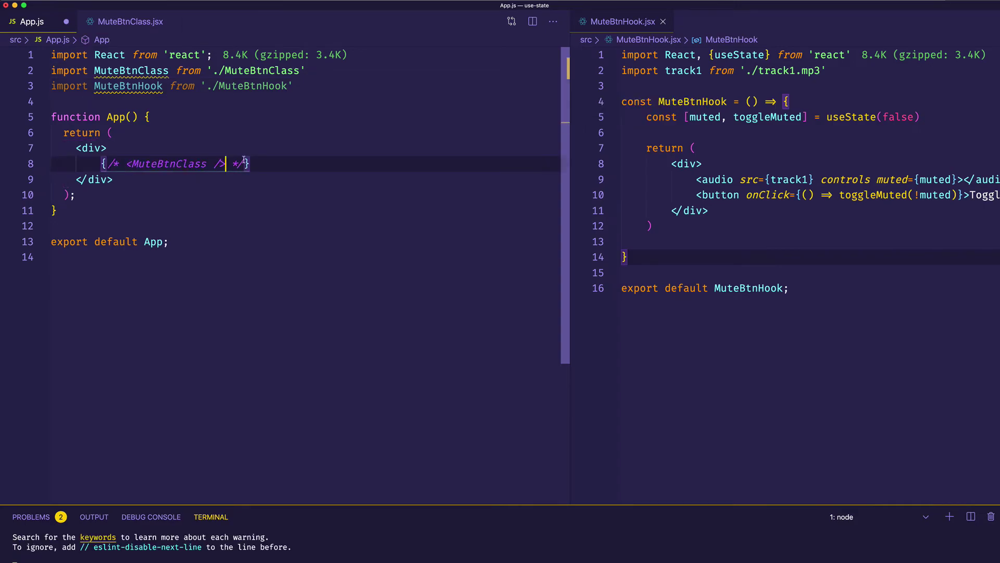
{"action": "key", "text": "super+Return"}
{"action": "type", "text": "<Mute"}
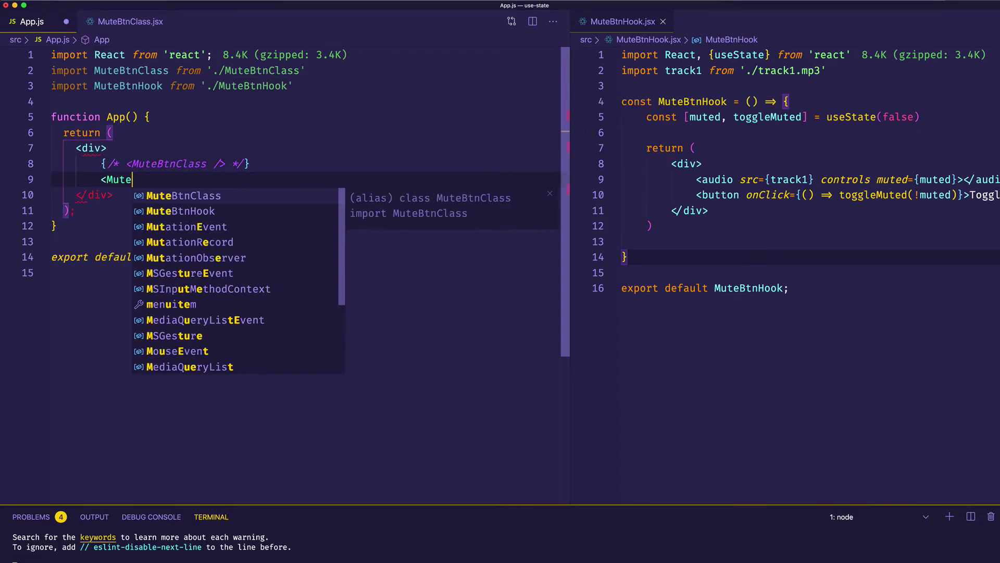
{"action": "type", "text": "BtnHook "}
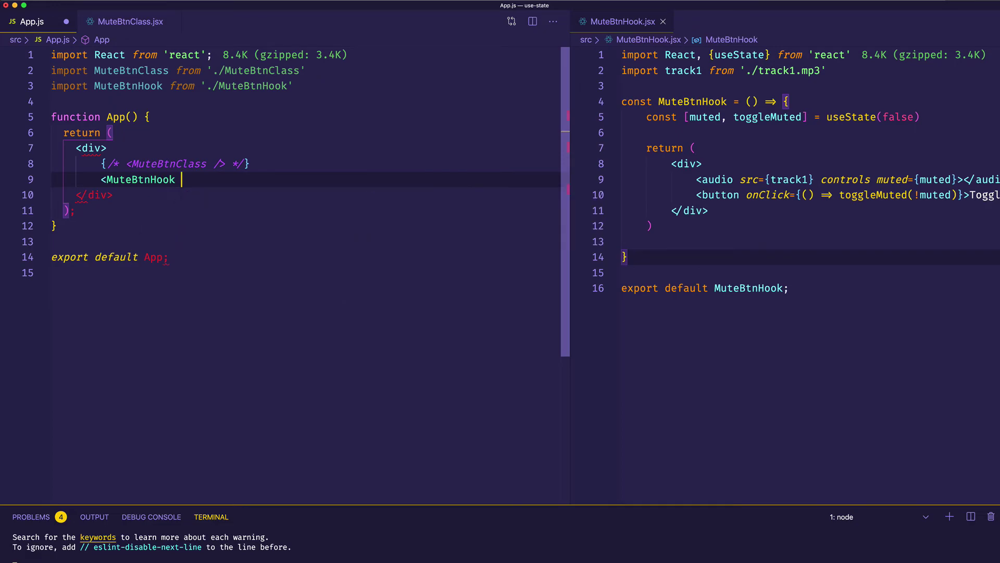
{"action": "type", "text": "/>"}
{"action": "key", "text": "super+s"}
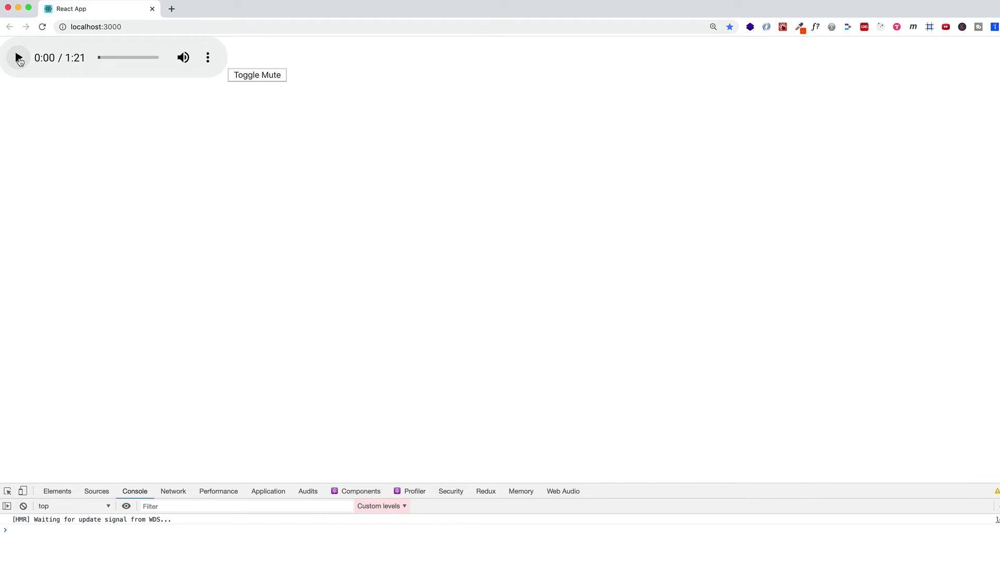
Play track1, lower the volume to about 60%, and press Toggle Mute four times.
{"action": "left_click", "coordinate": [19, 61]}
{"action": "mouse_move", "coordinate": [183, 58]}
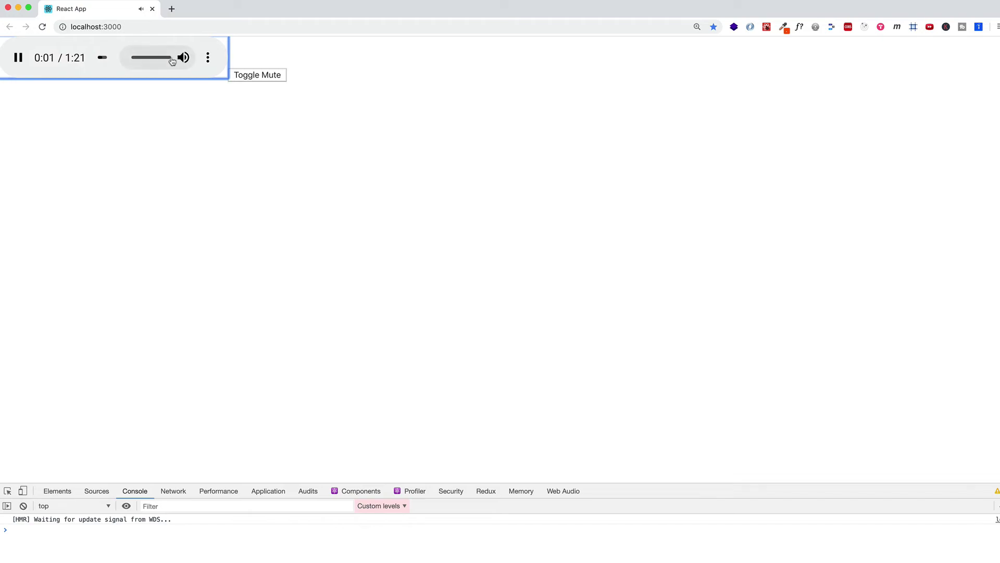
{"action": "left_click_drag", "start_coordinate": [172, 62], "coordinate": [155, 62]}
{"action": "left_click", "coordinate": [257, 82]}
{"action": "left_click", "coordinate": [257, 81]}
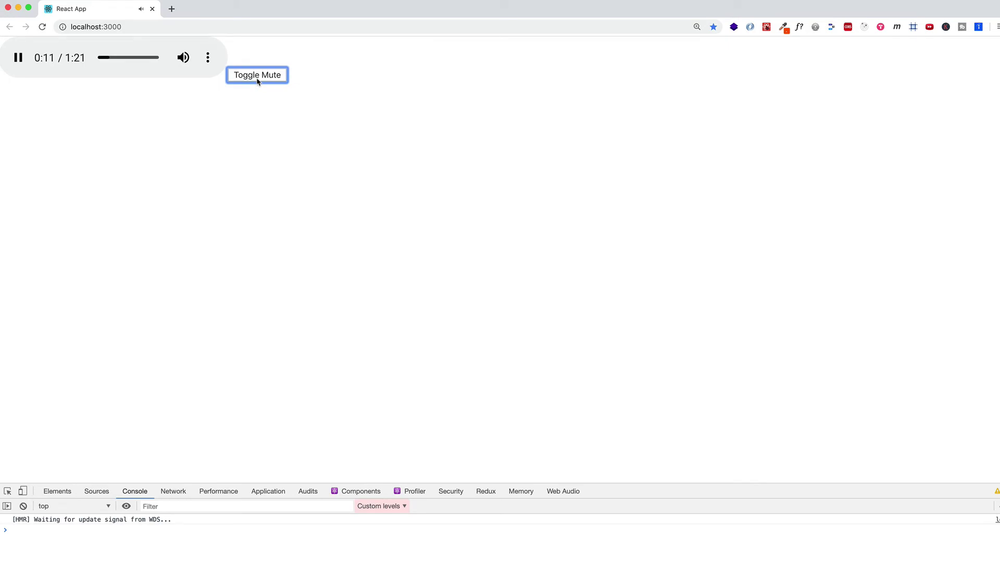
{"action": "left_click", "coordinate": [258, 81]}
{"action": "left_click", "coordinate": [258, 81]}
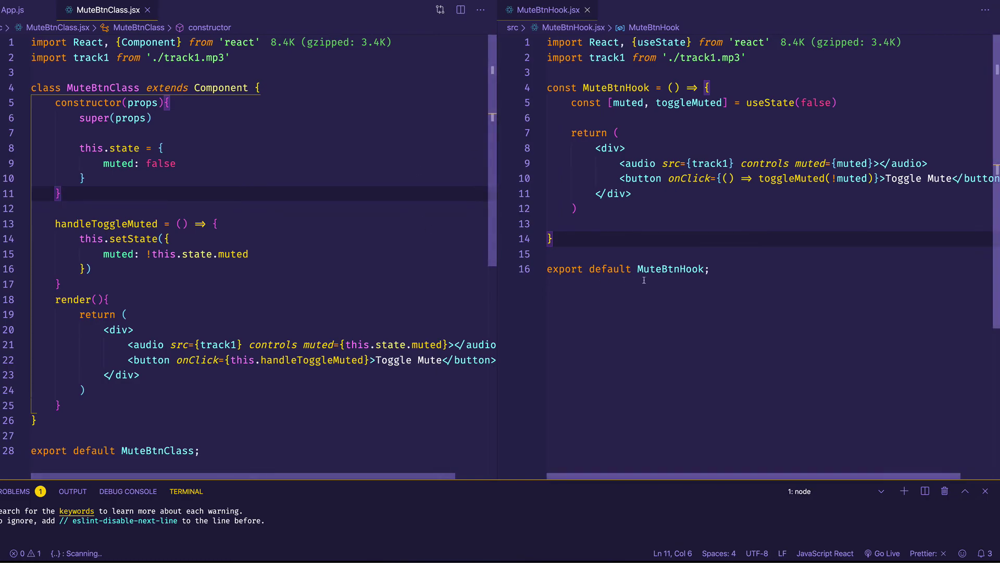
Delete the blank line 13 before MuteBtnHook's closing brace.
{"action": "left_click", "coordinate": [581, 229]}
{"action": "key", "text": "BackSpace"}
{"action": "key", "text": "ctrl+End"}
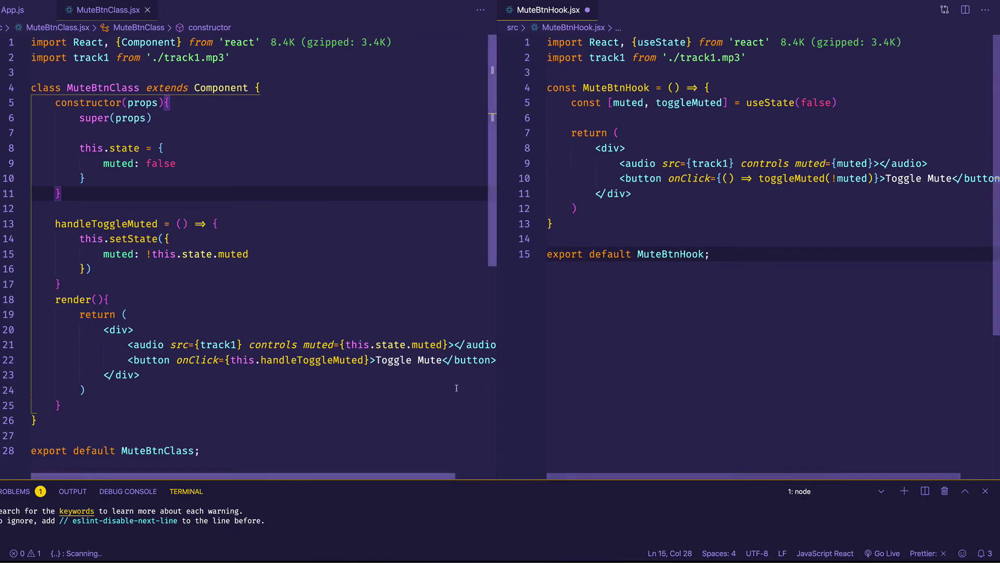
Review the class component's render method and the hook component's returned markup.
{"action": "left_click", "coordinate": [235, 404]}
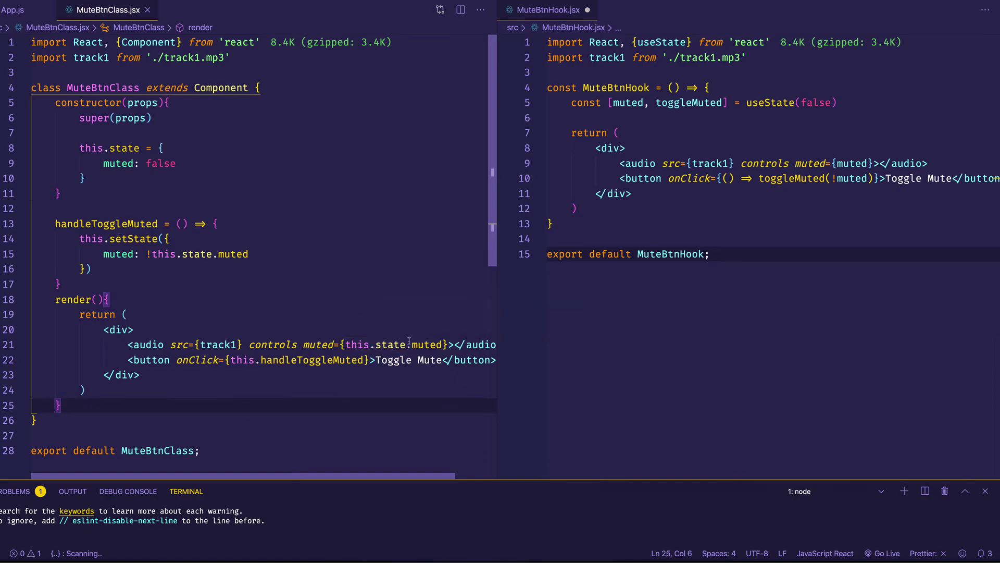
{"action": "left_click", "coordinate": [751, 258]}
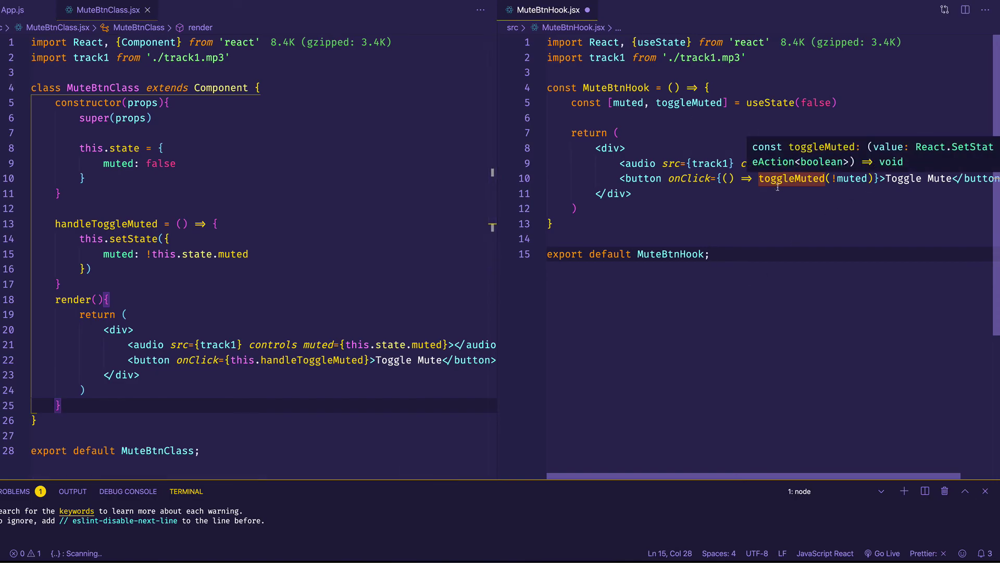
{"action": "left_click", "coordinate": [859, 193]}
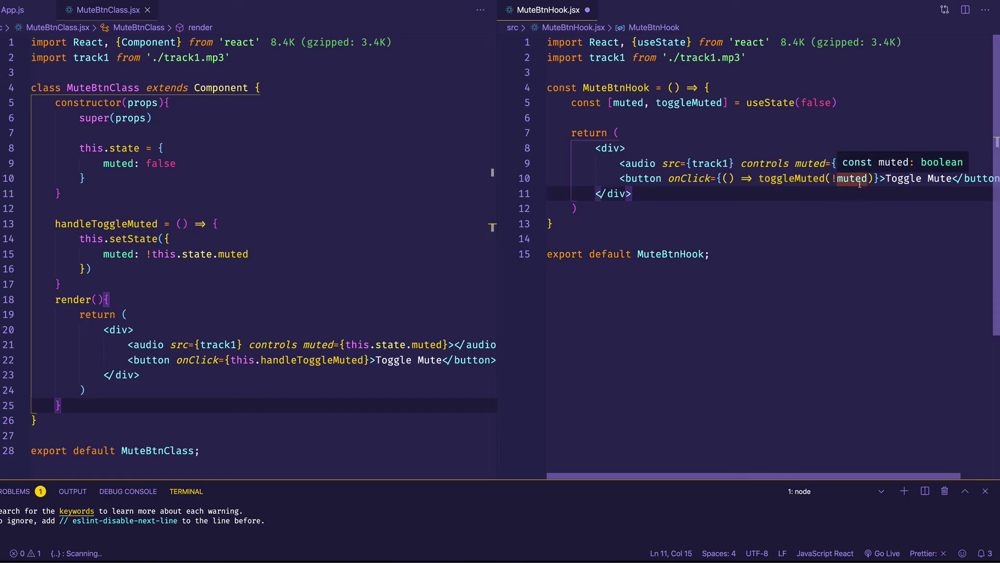
{"action": "left_click", "coordinate": [879, 236]}
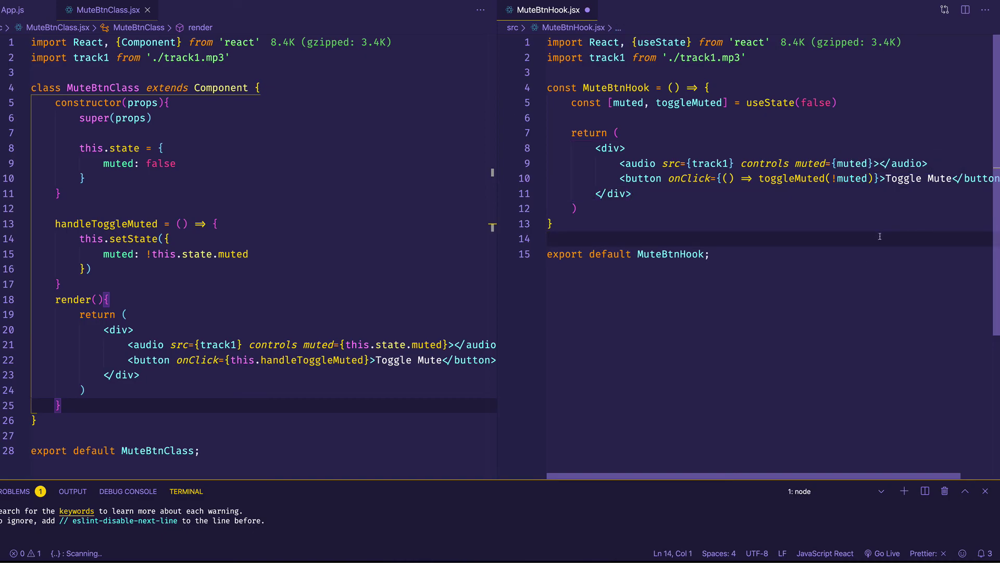